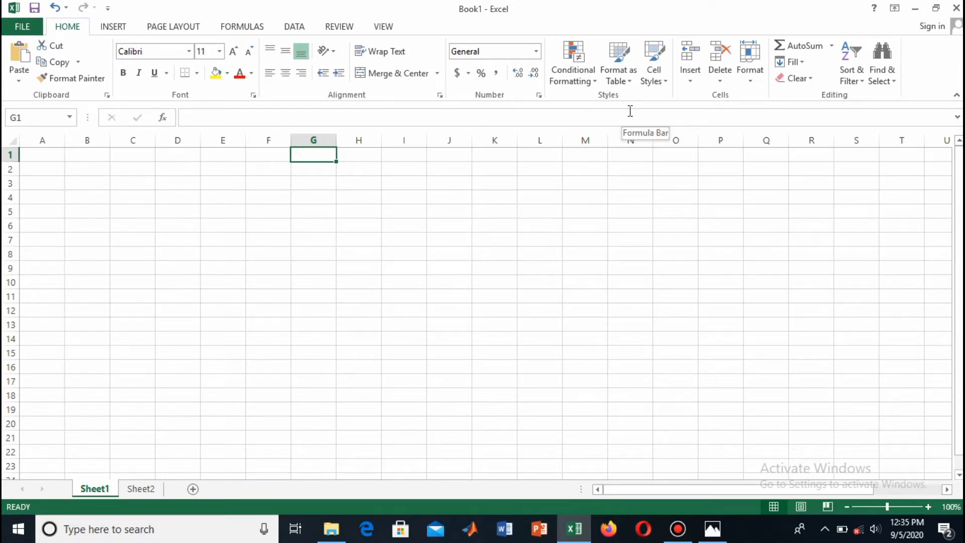
# Step: Copy the data table picture from table.PNG in the Photos app and return to the Excel workbook
pyautogui.click(711, 529)
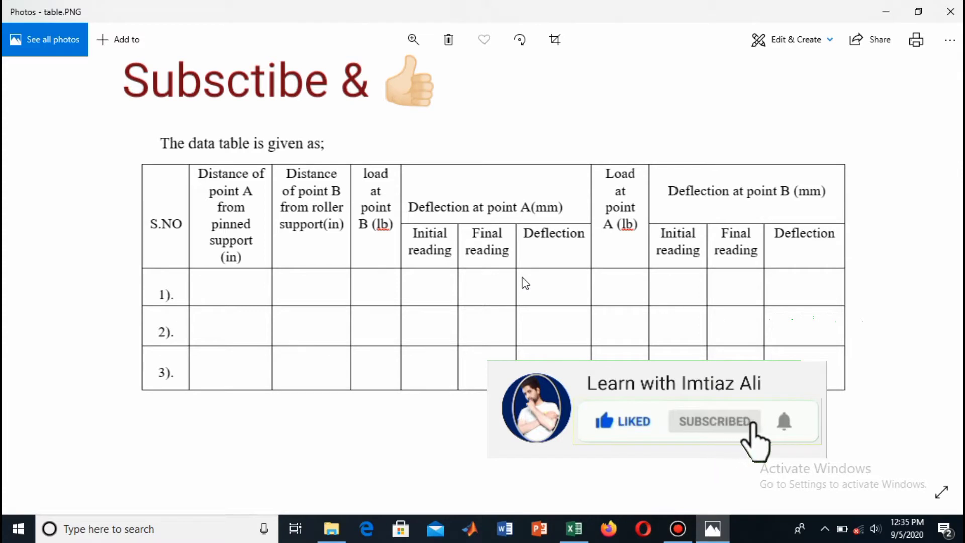
pyautogui.rightClick(514, 271)
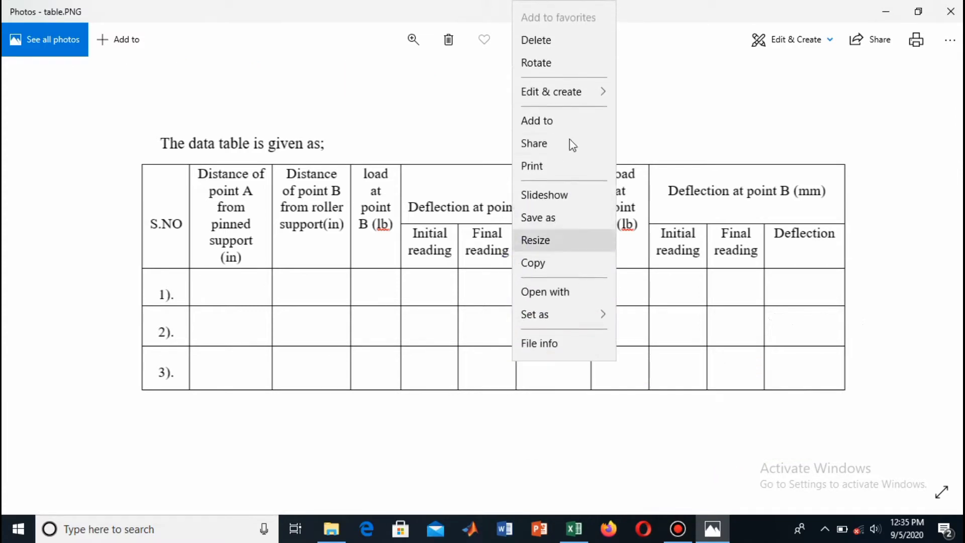
pyautogui.click(543, 264)
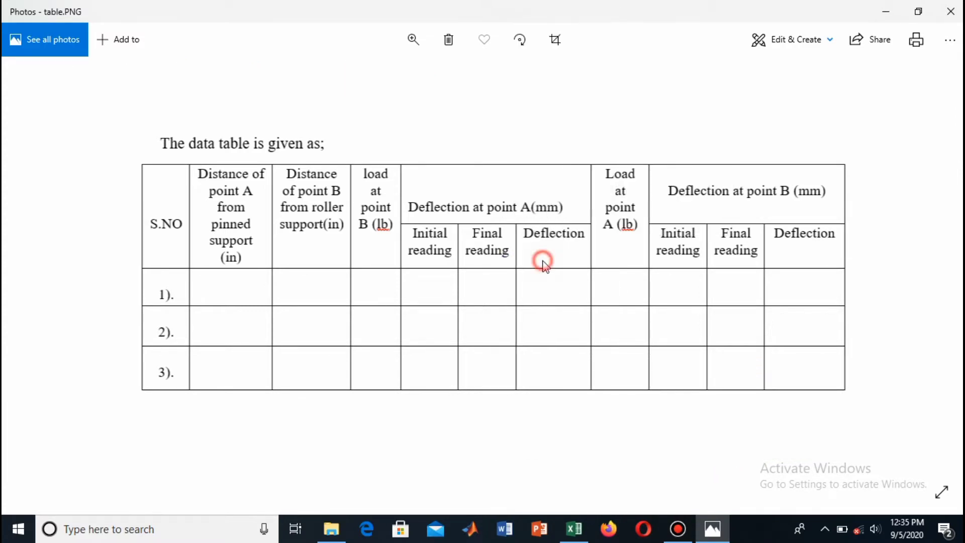
pyautogui.click(563, 537)
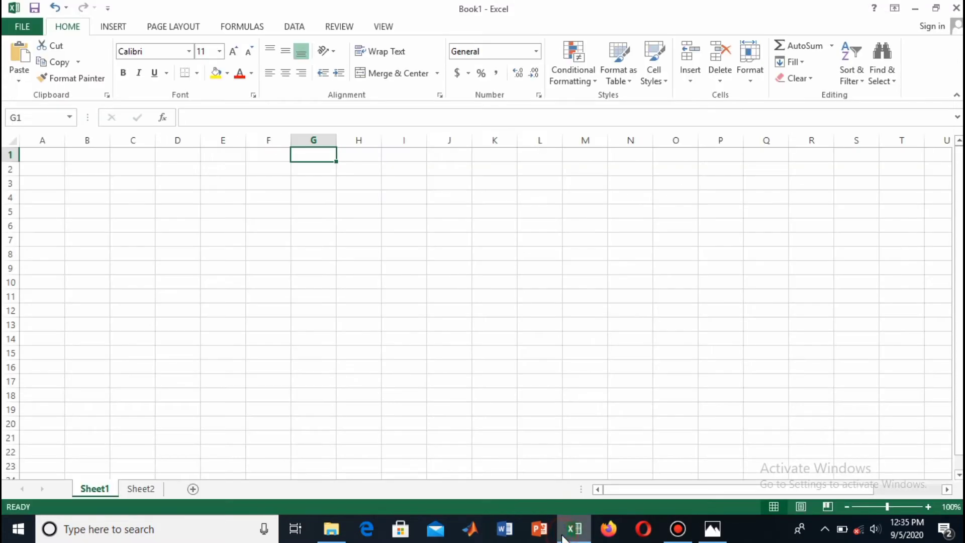
# Step: Paste the copied table picture into Sheet1, scale it down, and place it from about column K beside the empty cells
pyautogui.rightClick(492, 272)
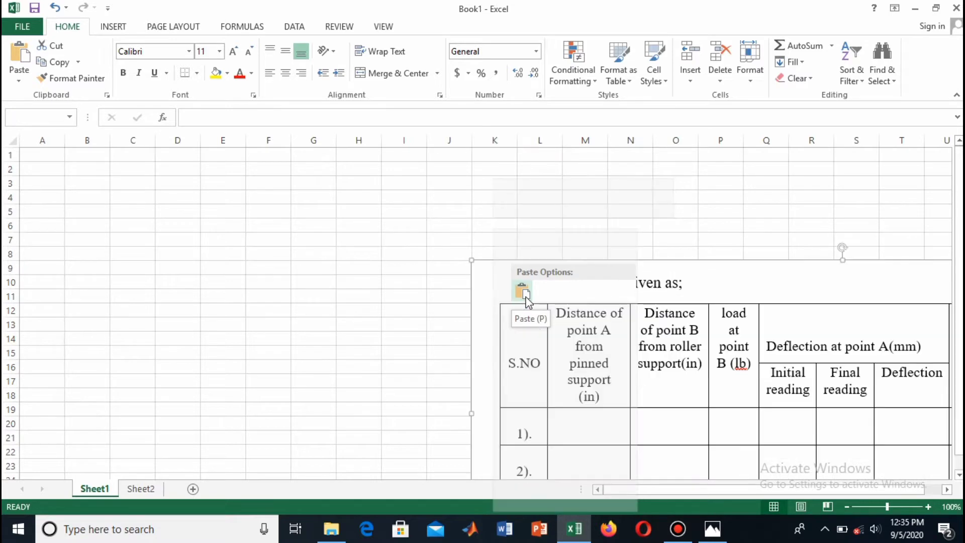
pyautogui.click(526, 298)
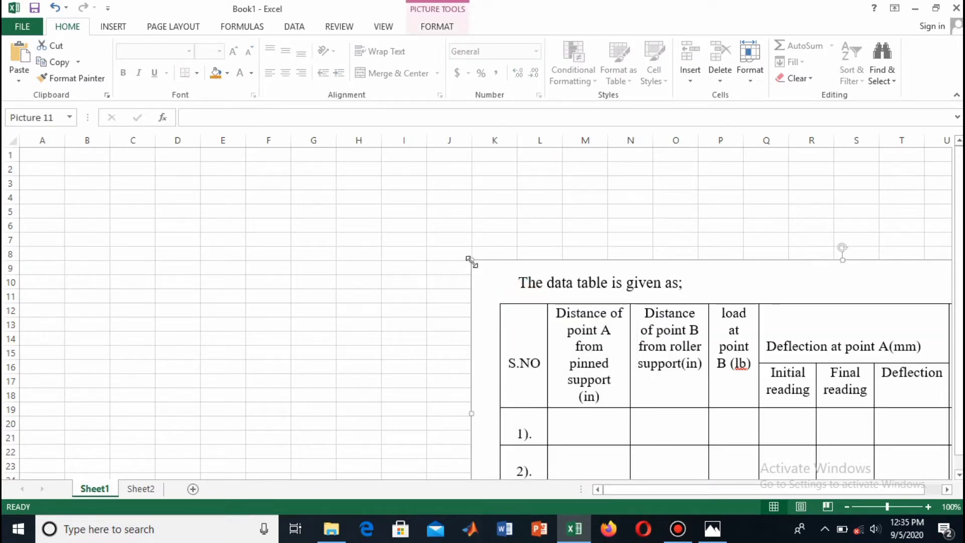
pyautogui.moveTo(471, 261); pyautogui.dragTo(672, 346)
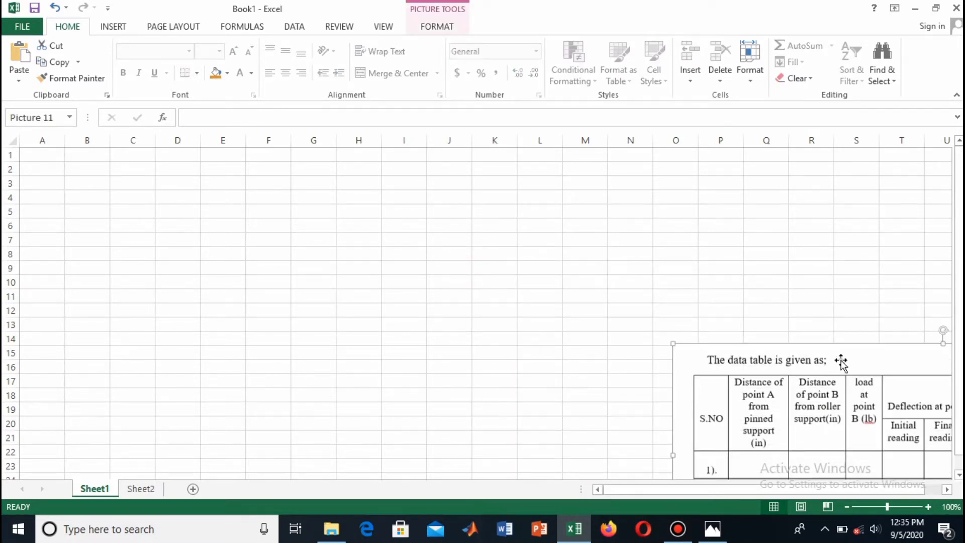
pyautogui.moveTo(846, 362); pyautogui.dragTo(644, 201)
# Step: Collapse the rows just above row 6 and enter "S.NO" in cell C6
pyautogui.click(140, 221)
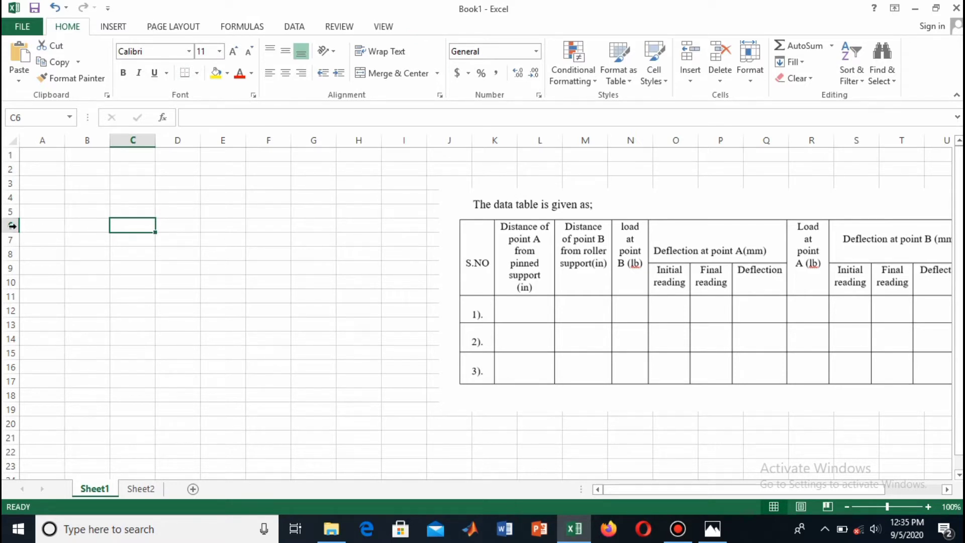
pyautogui.moveTo(13, 218); pyautogui.dragTo(18, 183)
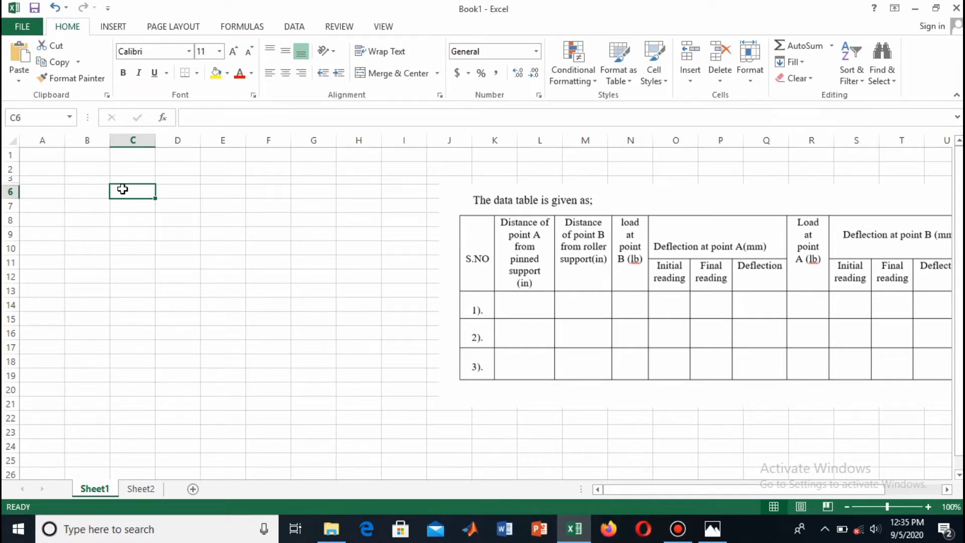
pyautogui.write('S')
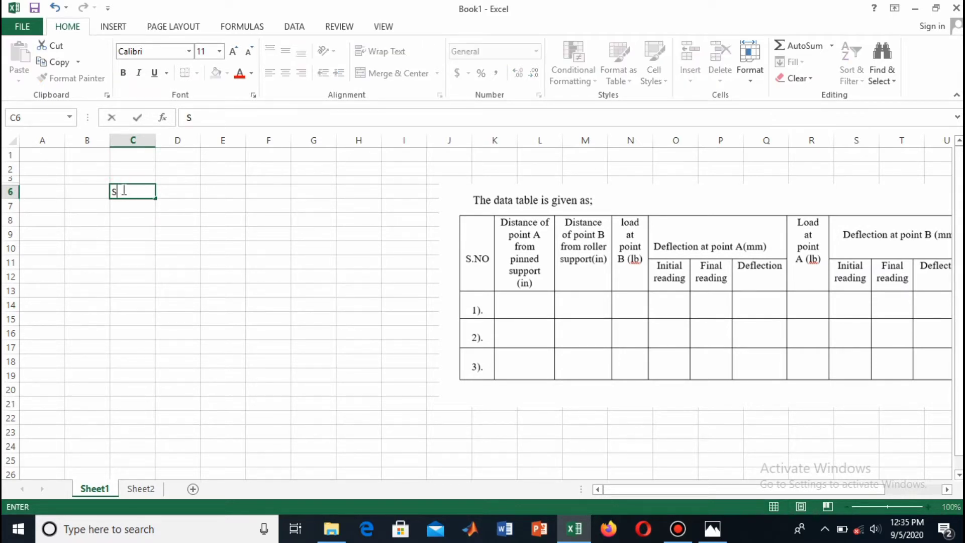
pyautogui.write('.NO')
pyautogui.click(38, 208)
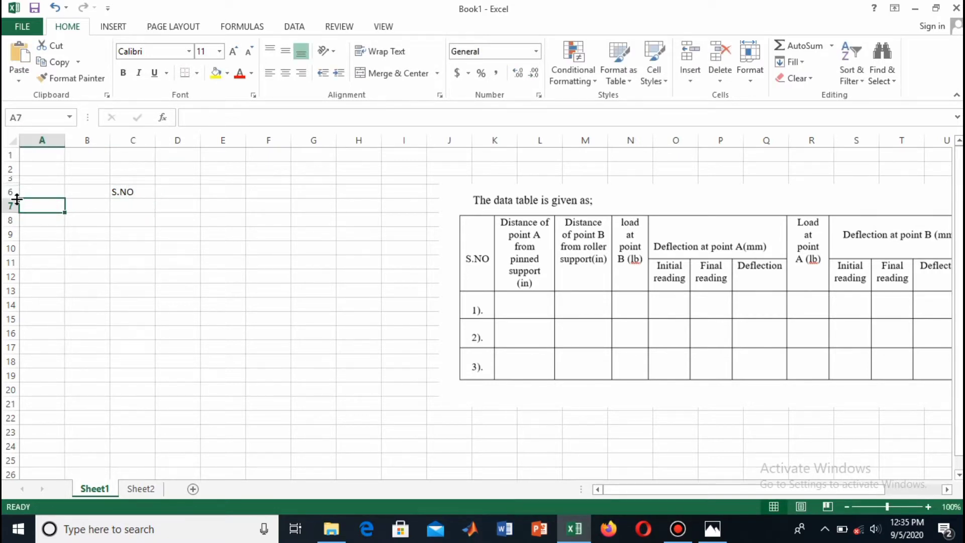
# Step: Make row 6 roughly four times taller and enter "Distance of point A from pinned support(in)" in cell D6
pyautogui.click(92, 218)
pyautogui.moveTo(16, 198); pyautogui.dragTo(17, 249)
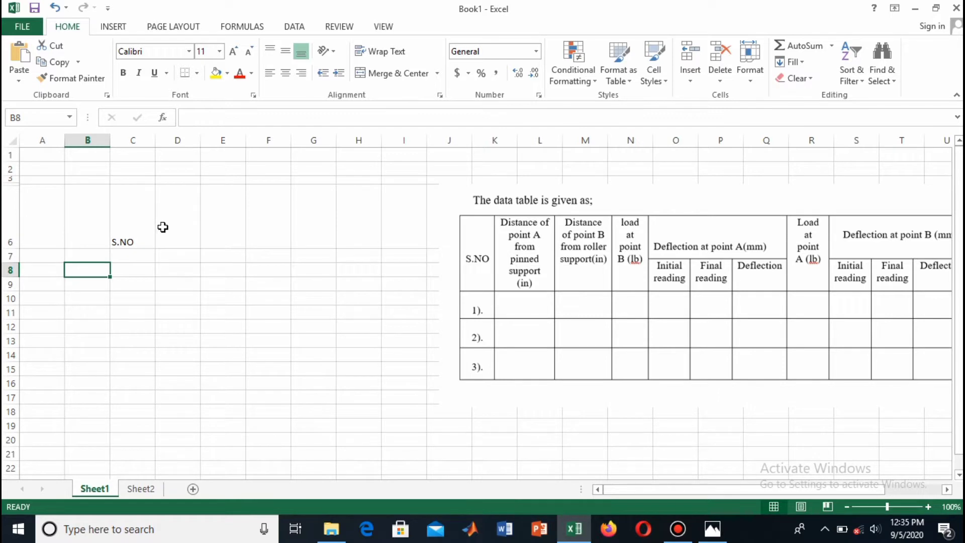
pyautogui.click(186, 227)
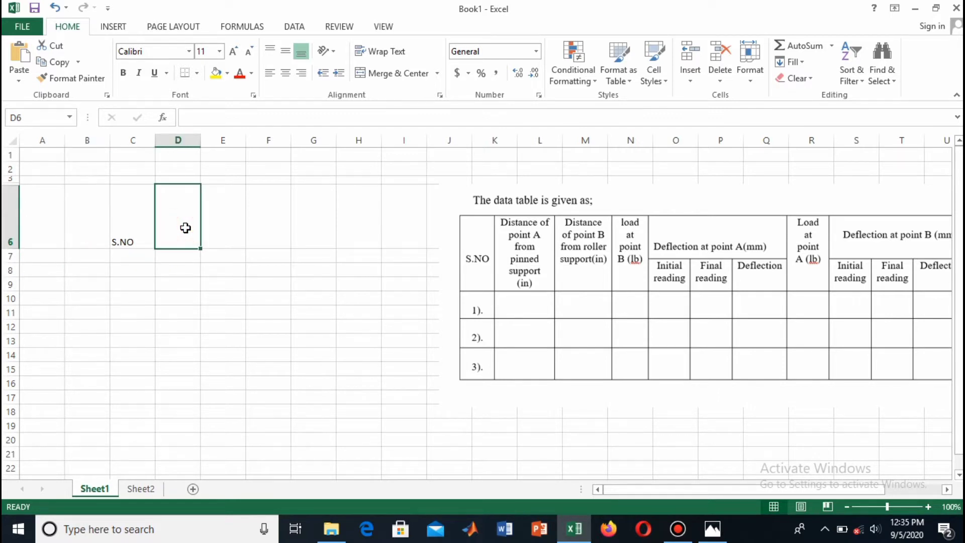
pyautogui.write('Distance')
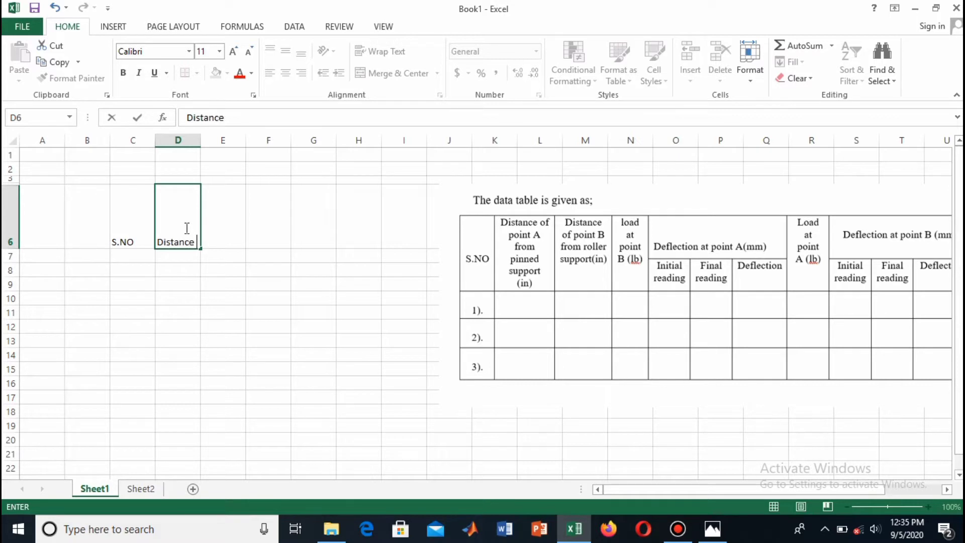
pyautogui.write(' of point A ')
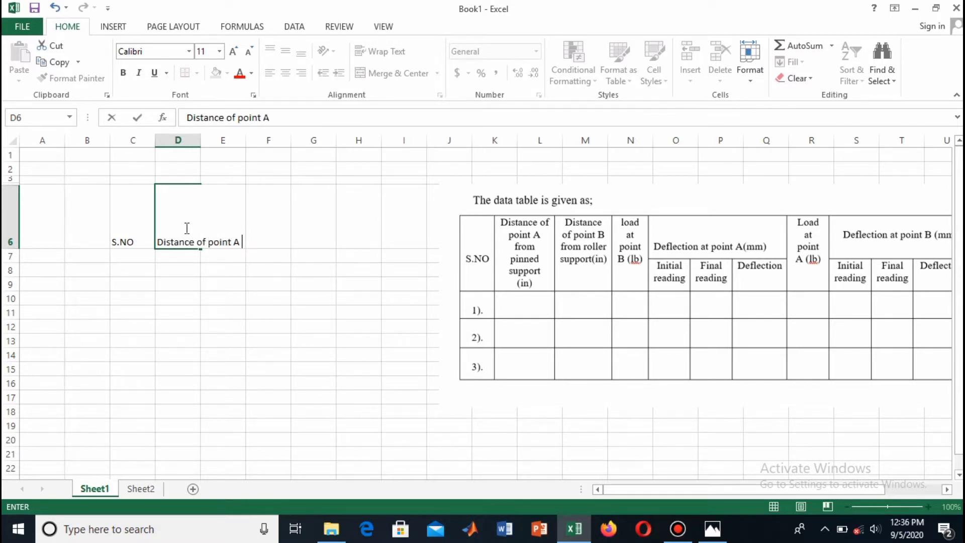
pyautogui.write('from pin')
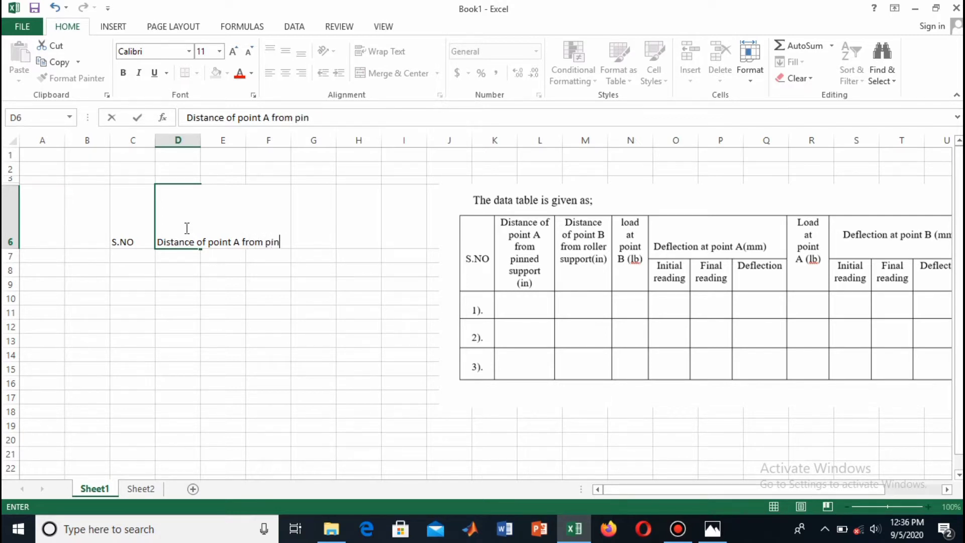
pyautogui.write('ned support')
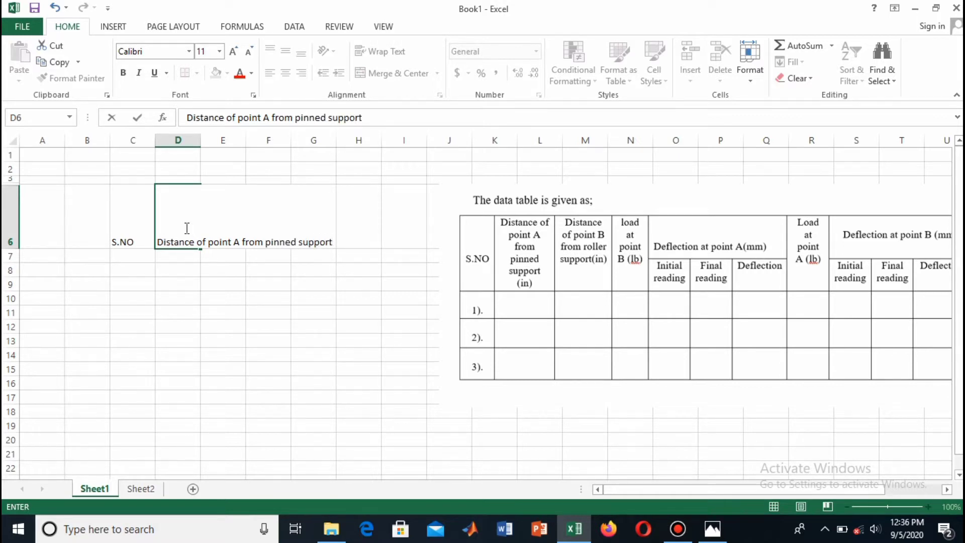
pyautogui.write('(in)')
pyautogui.click(240, 340)
# Step: Enter the heading "Distance of Point B from Roller support in (in)" in cell E6
pyautogui.click(234, 206)
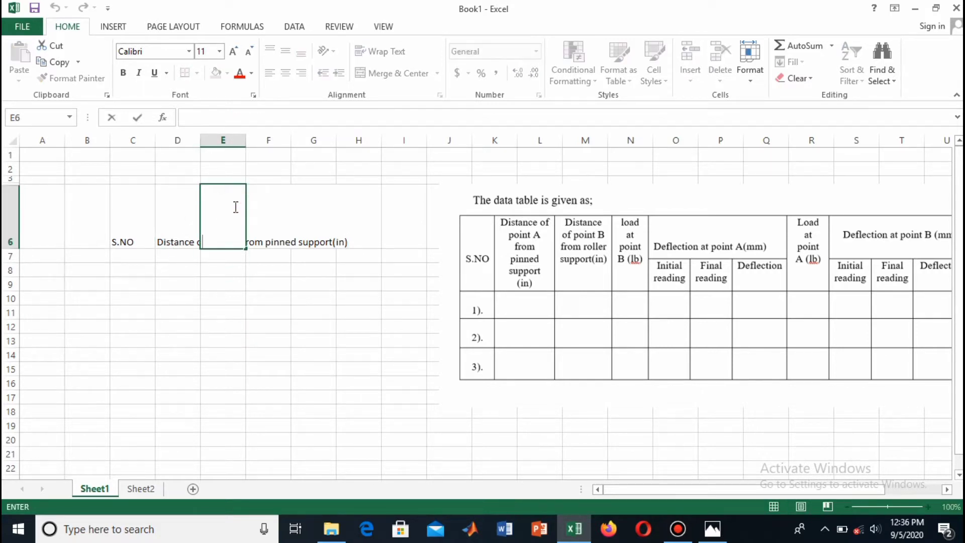
pyautogui.write('Distance')
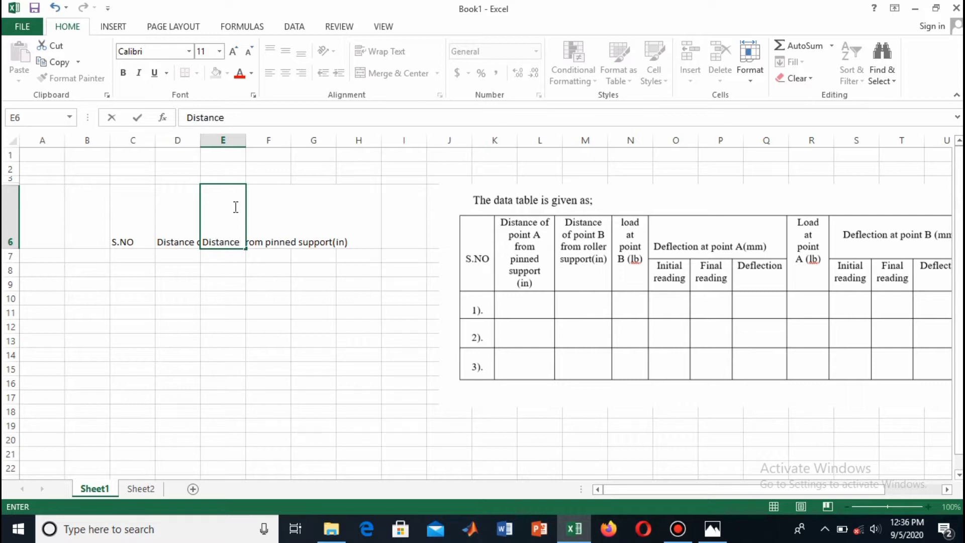
pyautogui.write(' ogPoi')
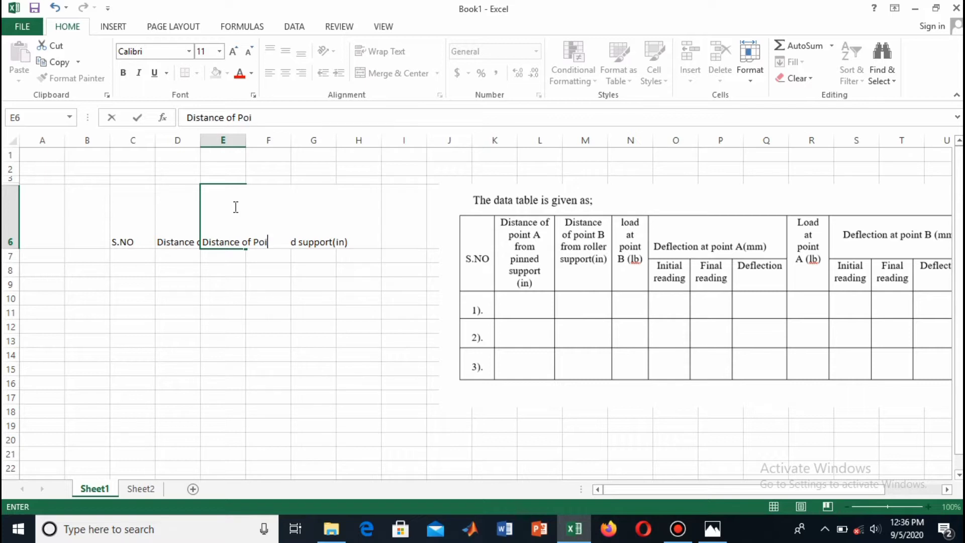
pyautogui.write('nt B from R')
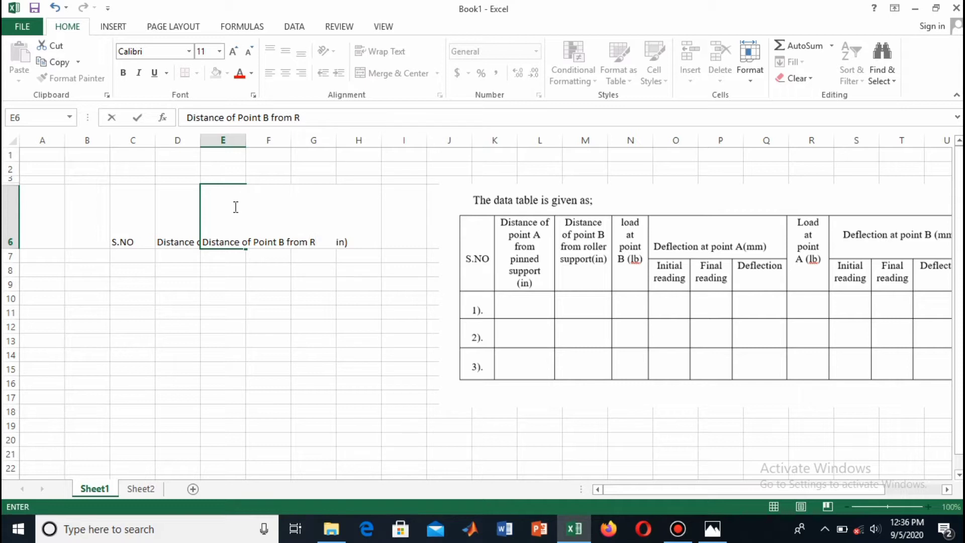
pyautogui.write('oller support')
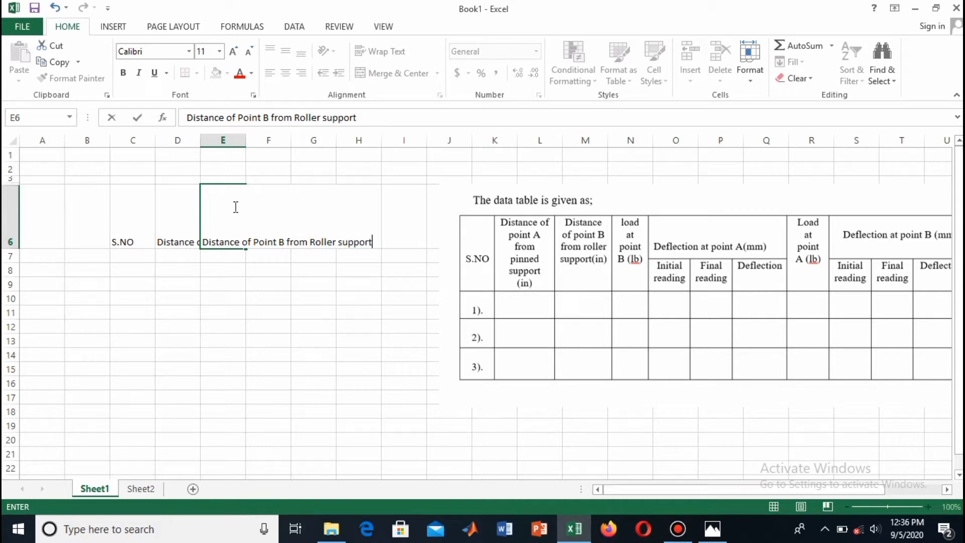
pyautogui.write(' in (IN')
pyautogui.press('BackSpace')
pyautogui.press('BackSpace')
pyautogui.write('in)')
pyautogui.click(237, 338)
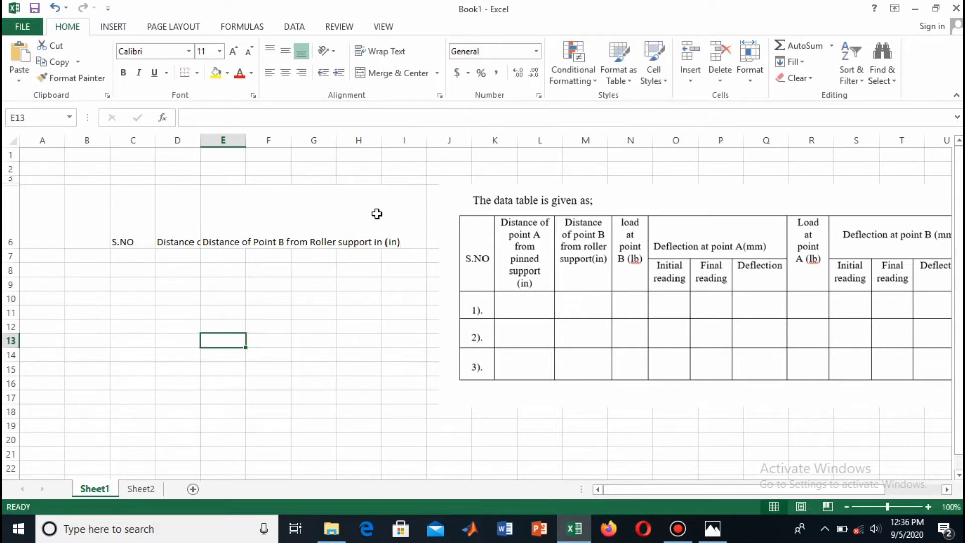
# Step: Enter the heading "load at point B (lb)" in cell G6
pyautogui.click(313, 202)
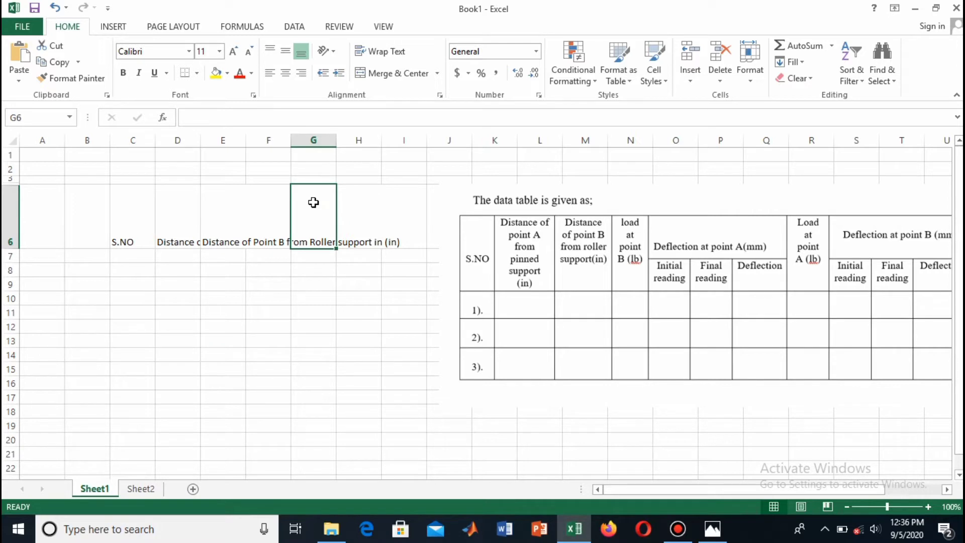
pyautogui.write('load ')
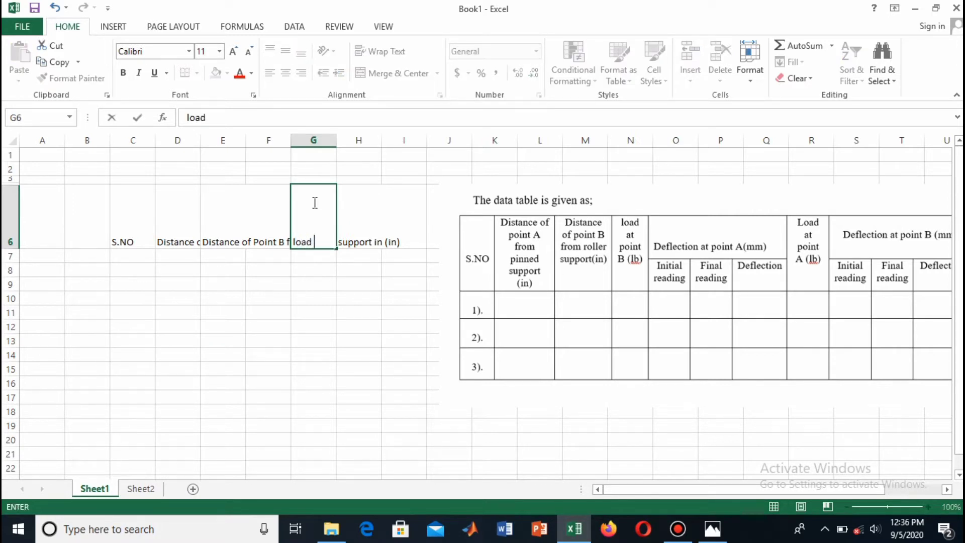
pyautogui.write('at point')
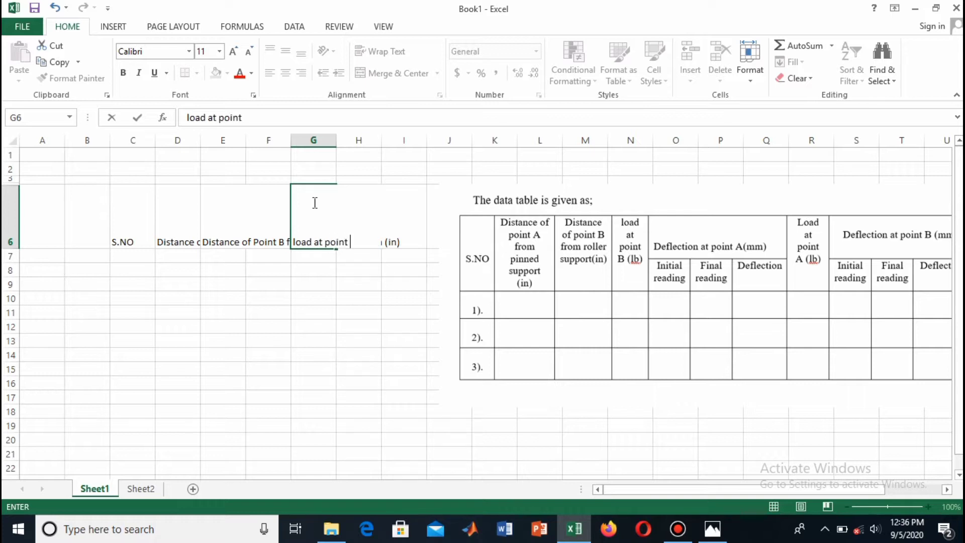
pyautogui.write(' B (lb)')
pyautogui.click(417, 326)
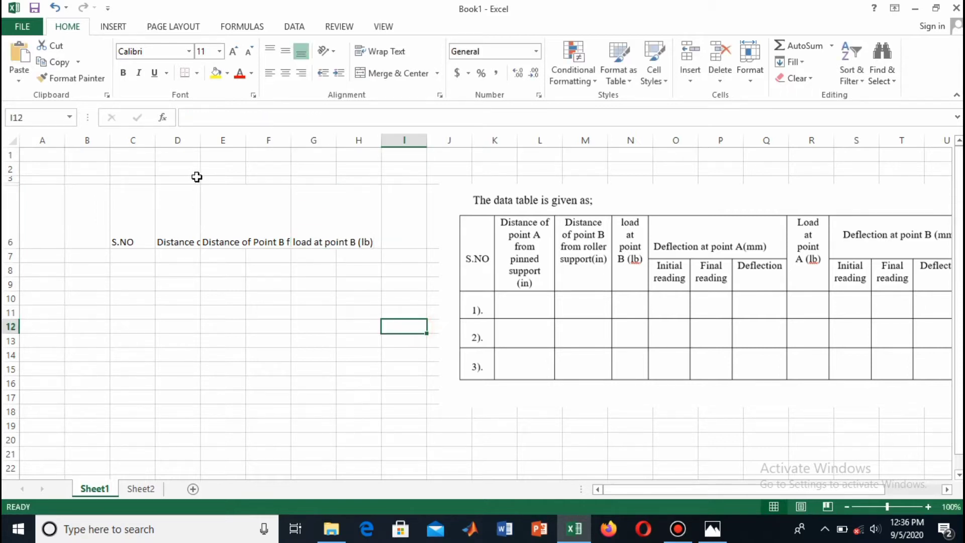
# Step: Widen columns D, E and H, narrow column F slightly, and move the table picture below the headings, starting at column C, row 8
pyautogui.moveTo(200, 142); pyautogui.dragTo(292, 177)
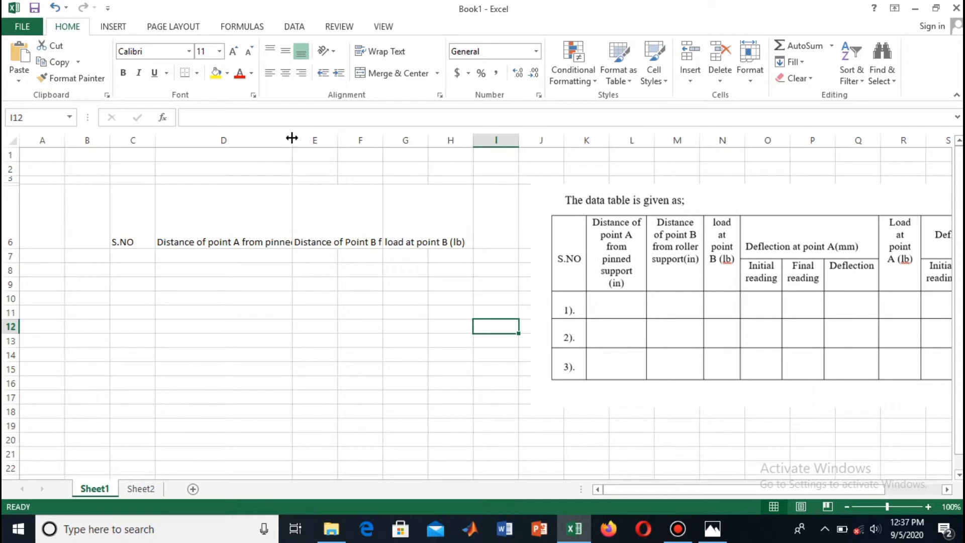
pyautogui.moveTo(292, 140); pyautogui.dragTo(375, 142)
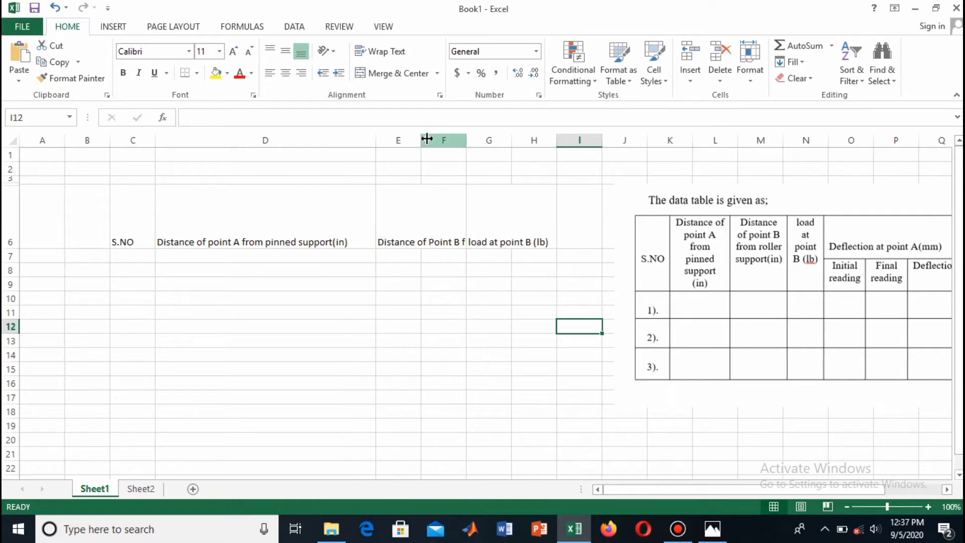
pyautogui.moveTo(421, 140); pyautogui.dragTo(550, 149)
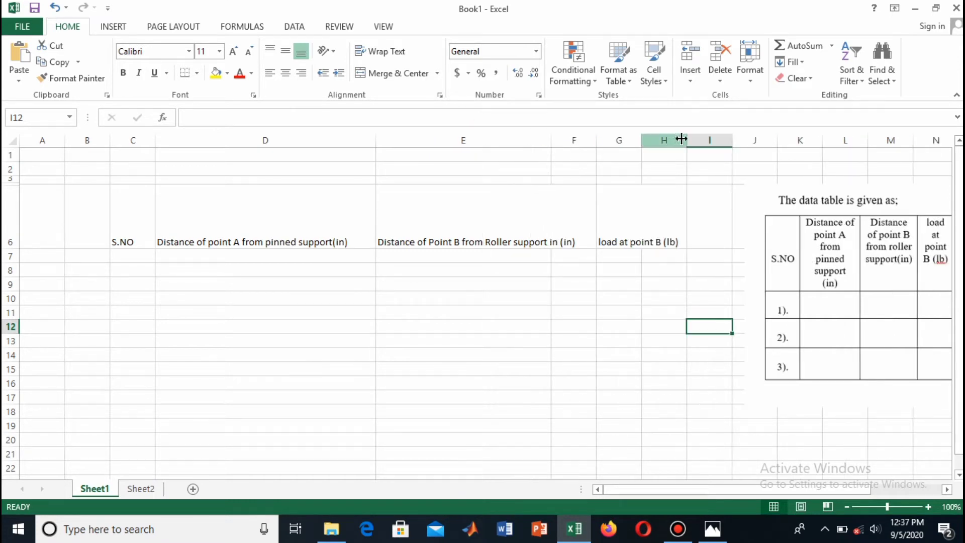
pyautogui.moveTo(686, 139); pyautogui.dragTo(725, 146)
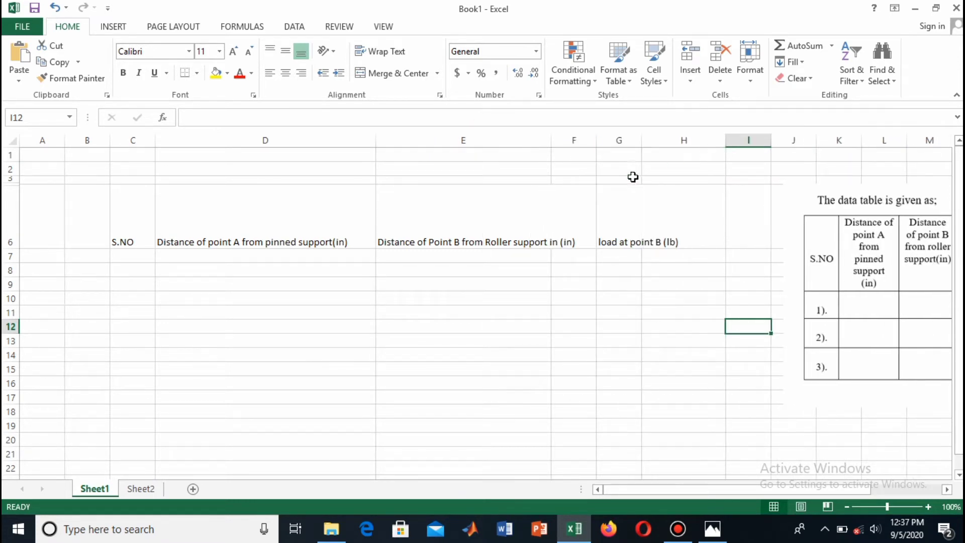
pyautogui.moveTo(596, 143); pyautogui.dragTo(581, 141)
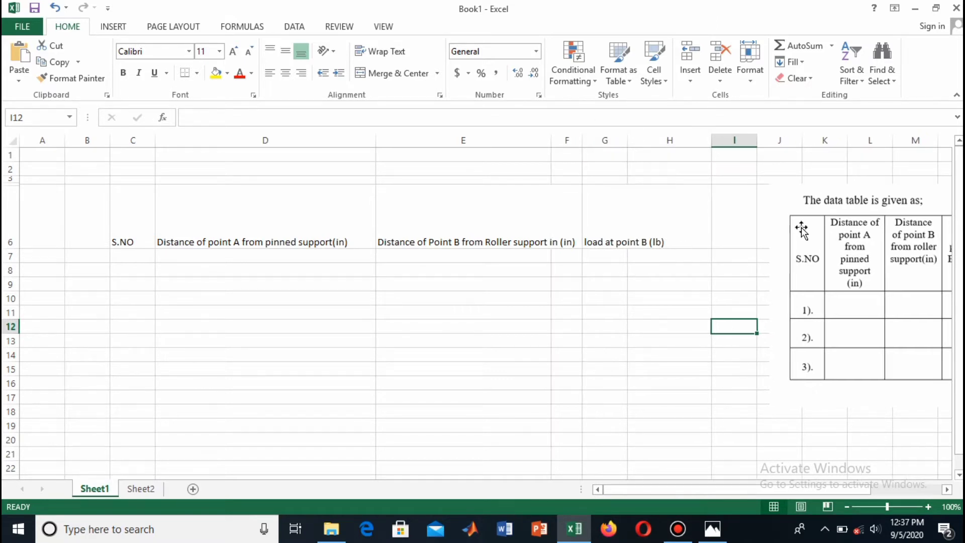
pyautogui.moveTo(801, 226); pyautogui.dragTo(140, 304)
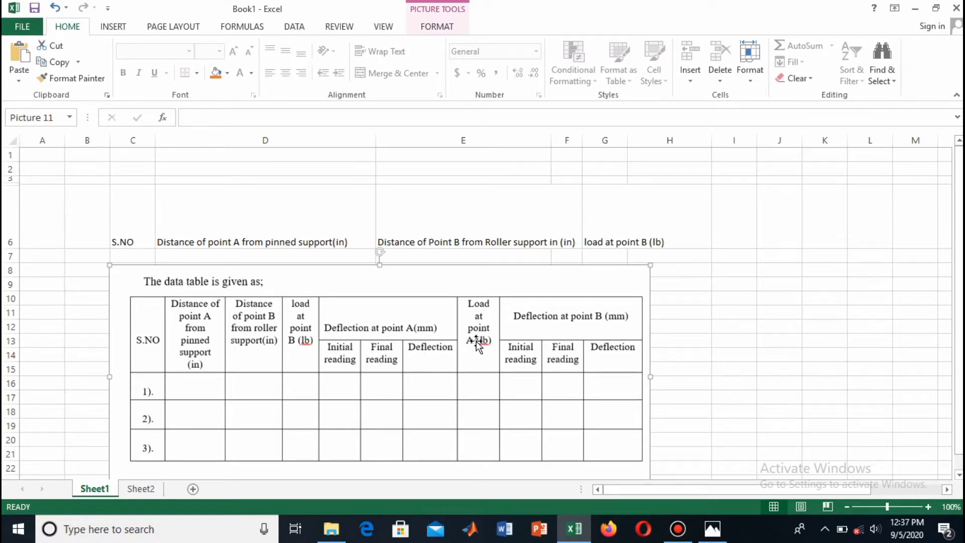
# Step: Merge and center cells I6 to K6 into one heading cell spanning three columns
pyautogui.moveTo(740, 221); pyautogui.dragTo(818, 216)
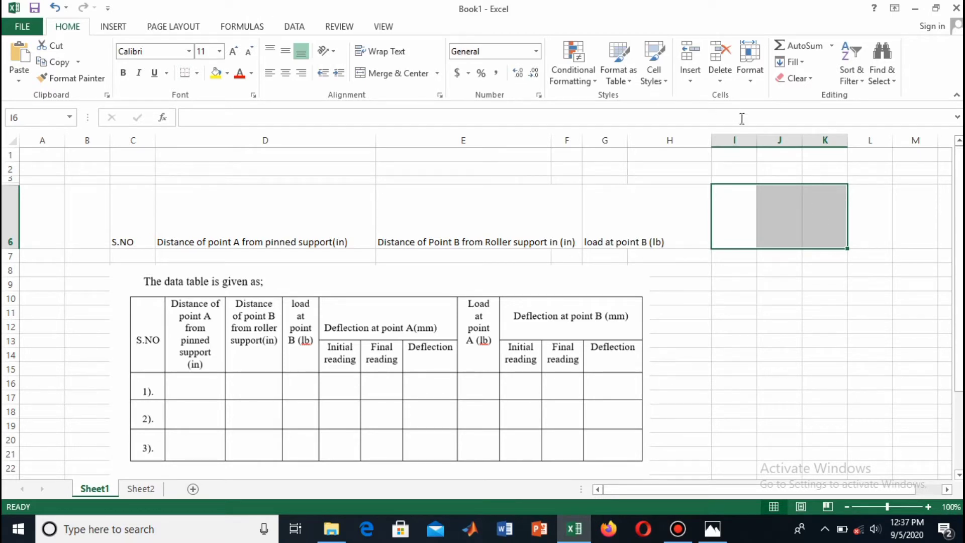
pyautogui.rightClick(775, 206)
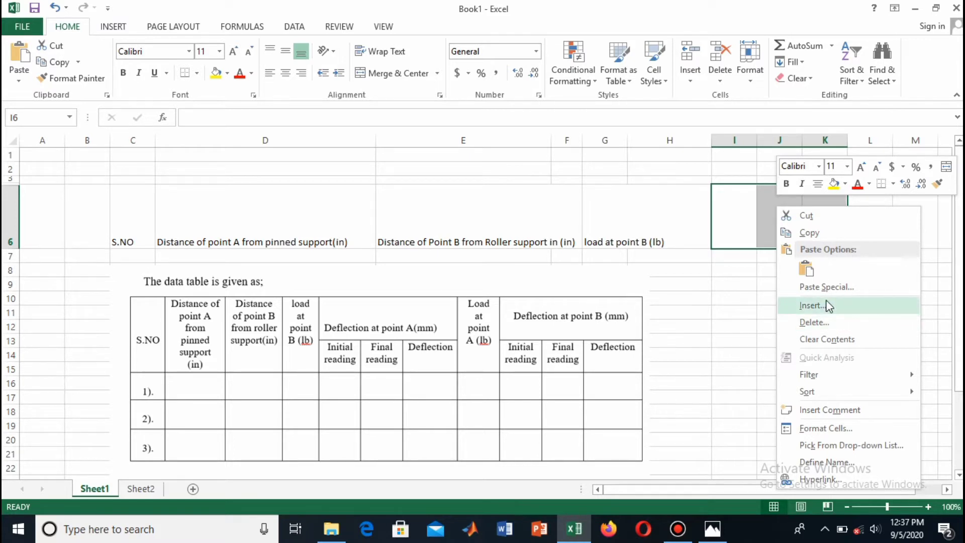
pyautogui.click(947, 171)
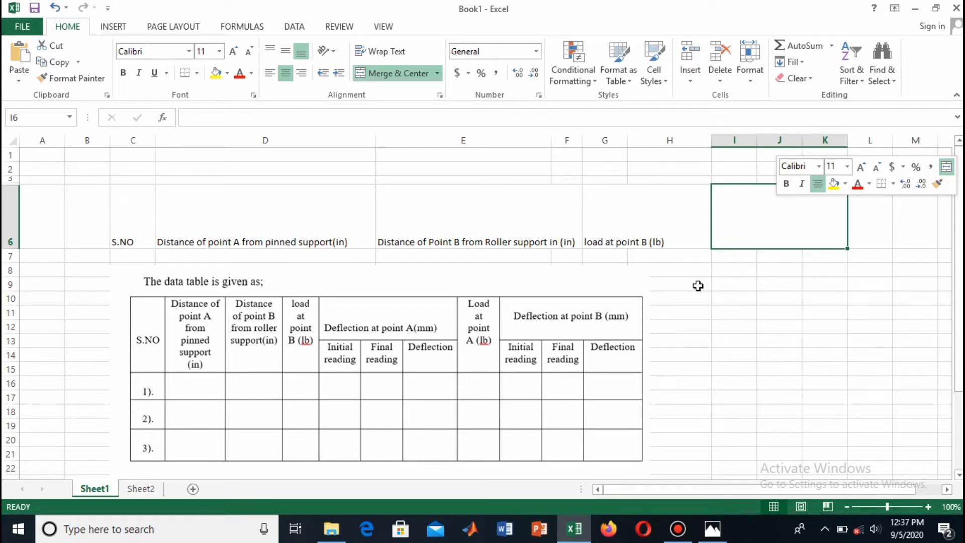
pyautogui.click(751, 258)
pyautogui.click(787, 256)
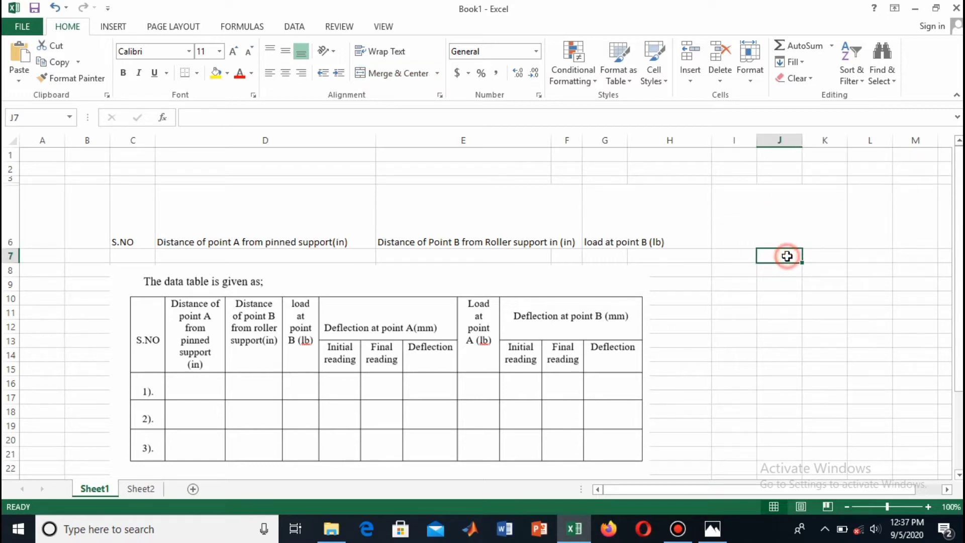
pyautogui.click(835, 255)
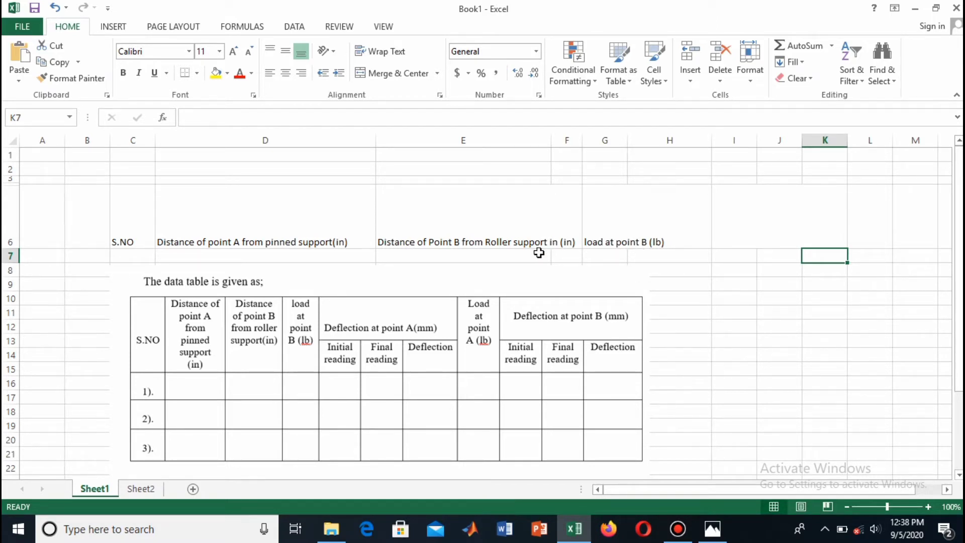
# Step: Merge and center the load at point B heading across G6:H7 and the point B distance heading across E6:F7
pyautogui.click(683, 330)
pyautogui.click(671, 255)
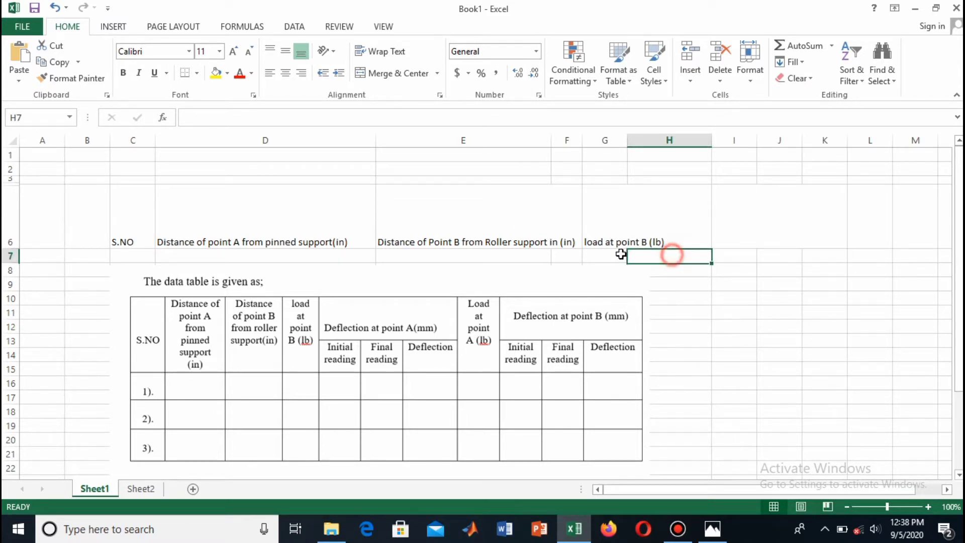
pyautogui.moveTo(620, 254)
pyautogui.mouseDown()
pyautogui.moveTo(635, 243)
pyautogui.moveTo(616, 241)
pyautogui.mouseUp()
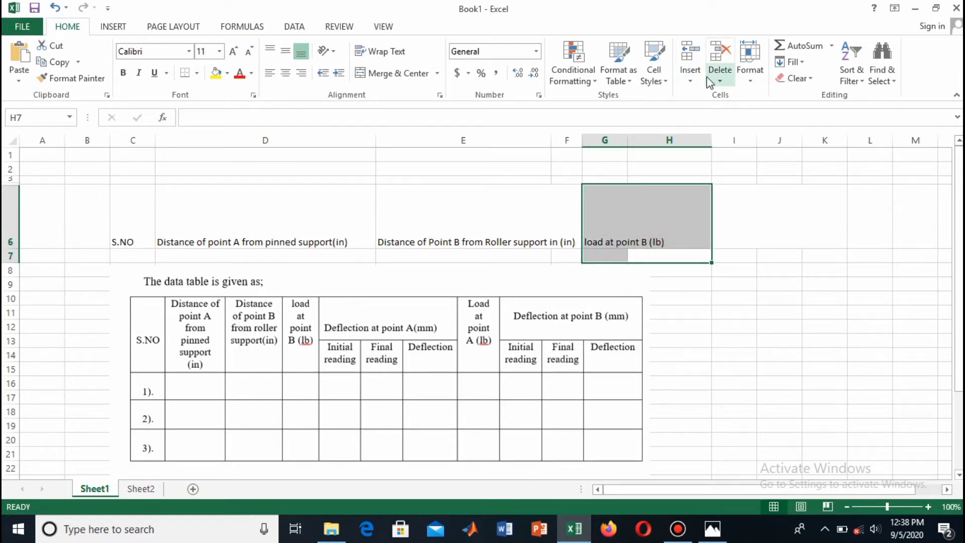
pyautogui.rightClick(680, 213)
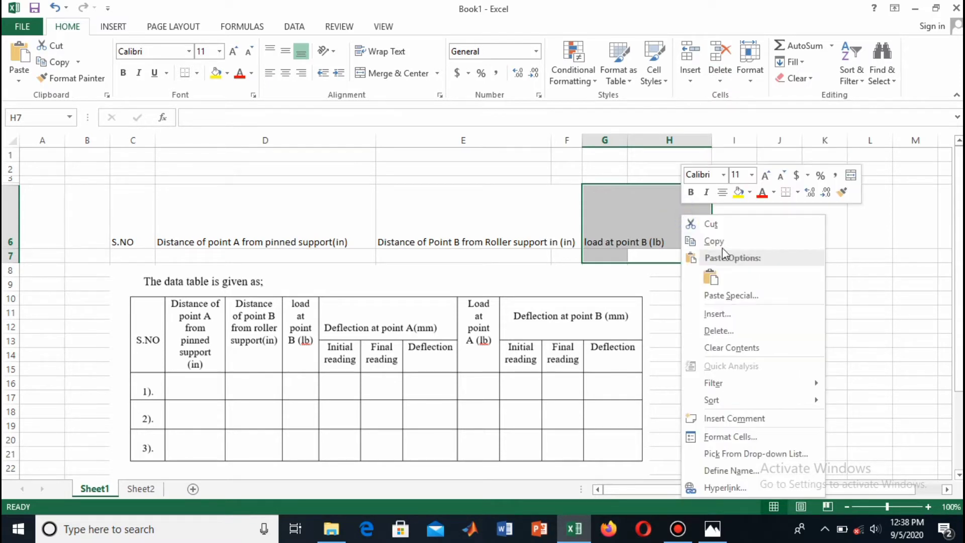
pyautogui.click(850, 176)
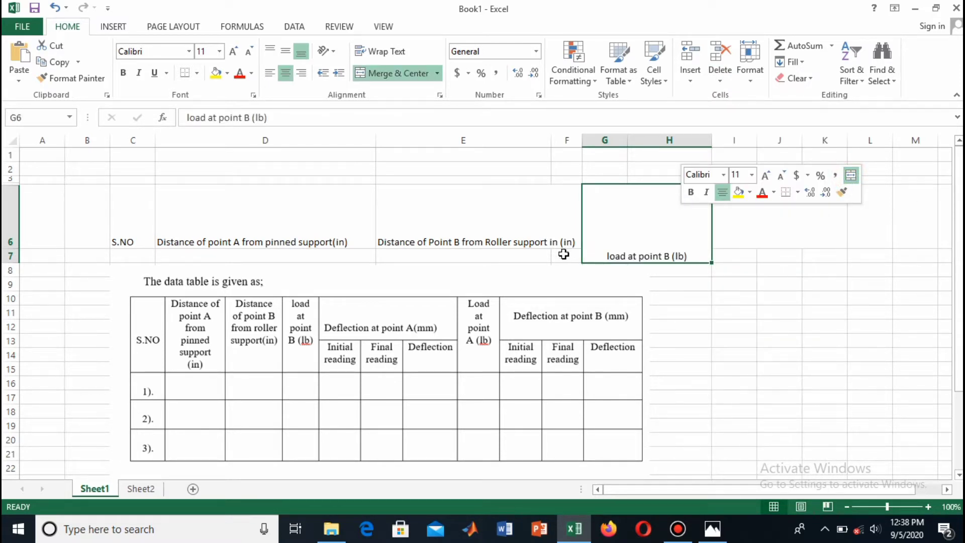
pyautogui.moveTo(564, 255); pyautogui.dragTo(465, 241)
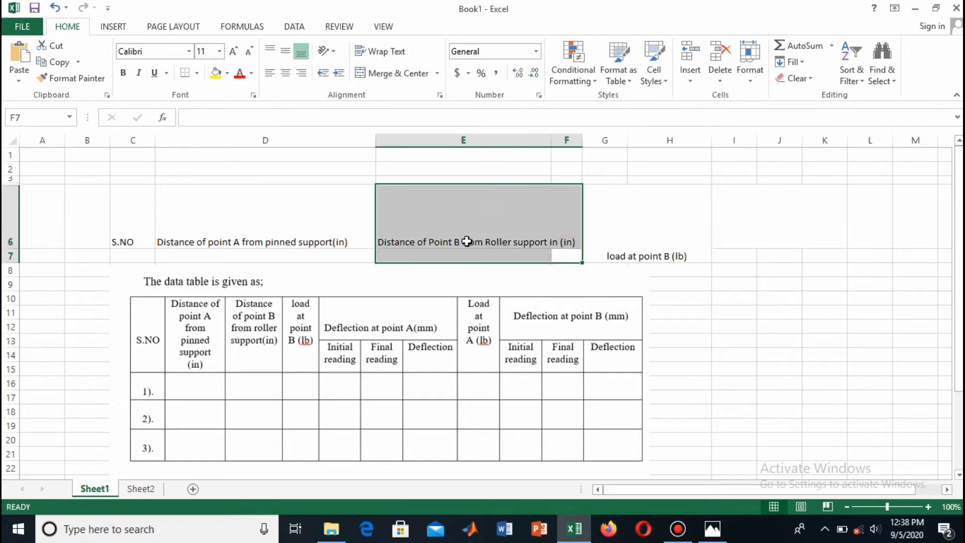
pyautogui.rightClick(471, 234)
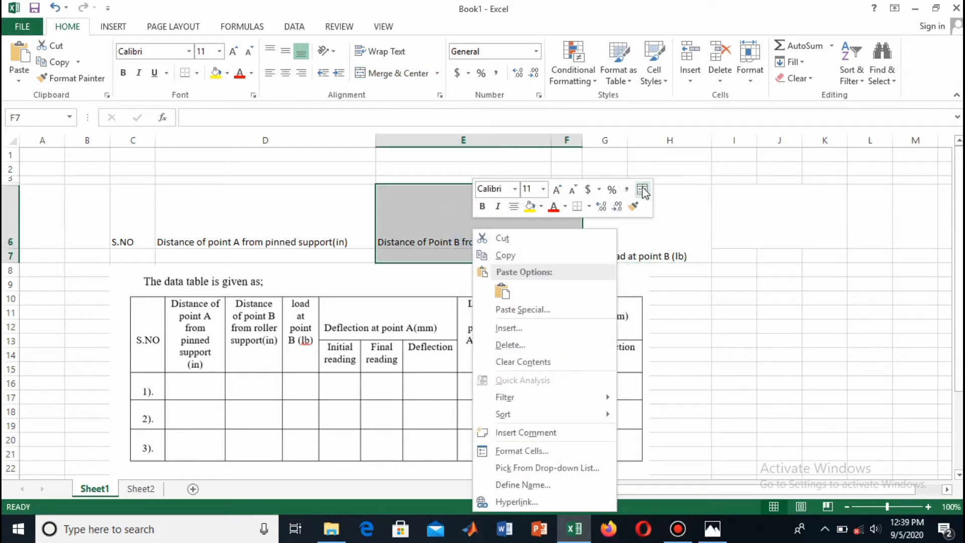
pyautogui.click(642, 189)
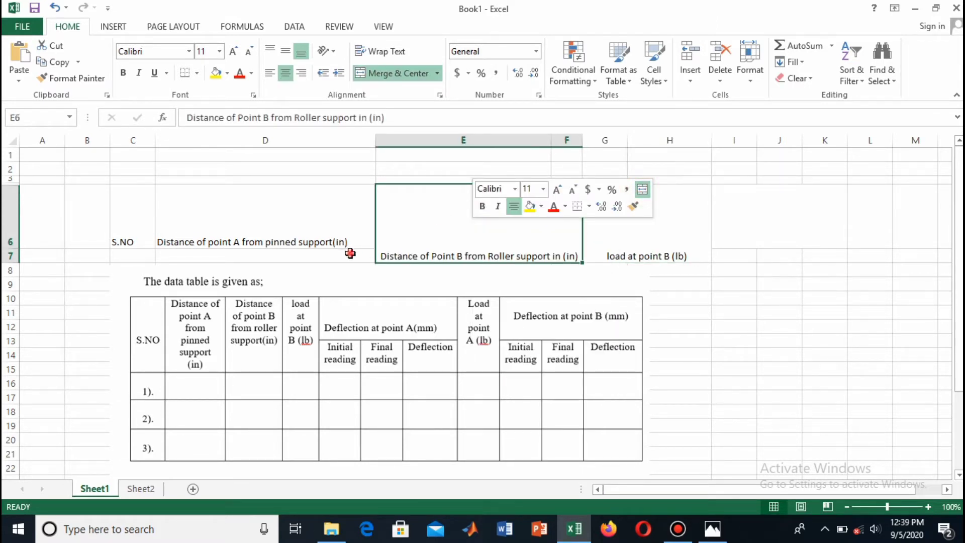
# Step: Merge and center the point A distance heading over D6:D7 and the S.NO heading over C6:C7
pyautogui.moveTo(350, 253); pyautogui.dragTo(323, 227)
pyautogui.rightClick(323, 226)
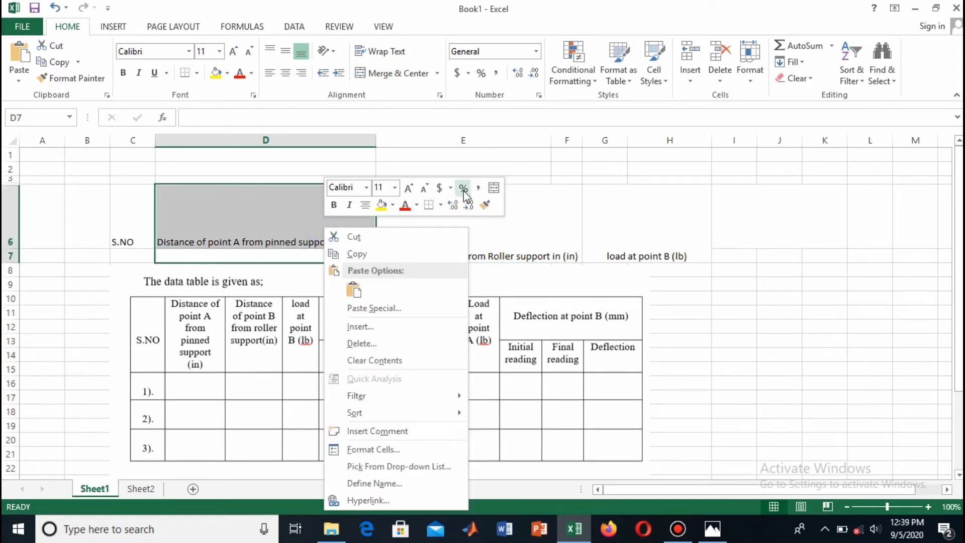
pyautogui.click(493, 188)
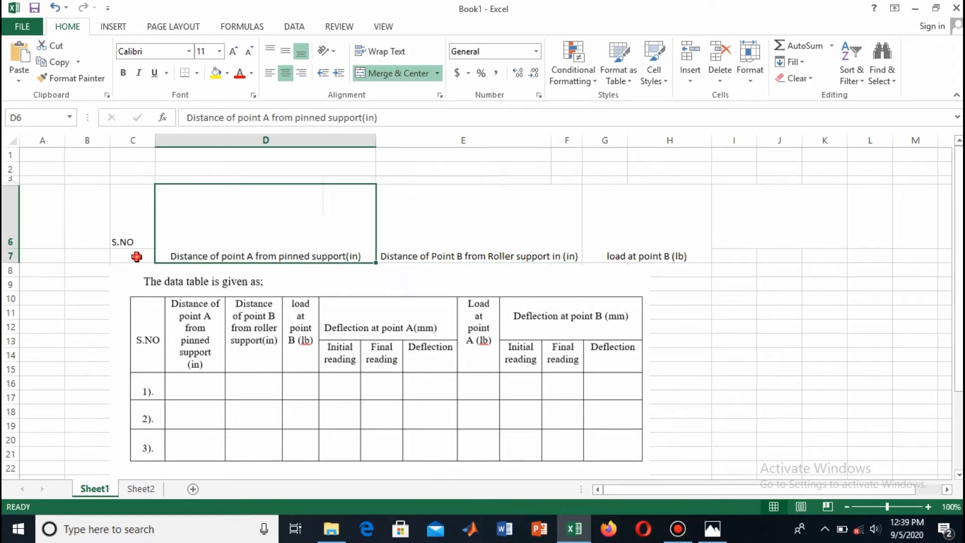
pyautogui.moveTo(137, 257); pyautogui.dragTo(134, 226)
pyautogui.rightClick(144, 226)
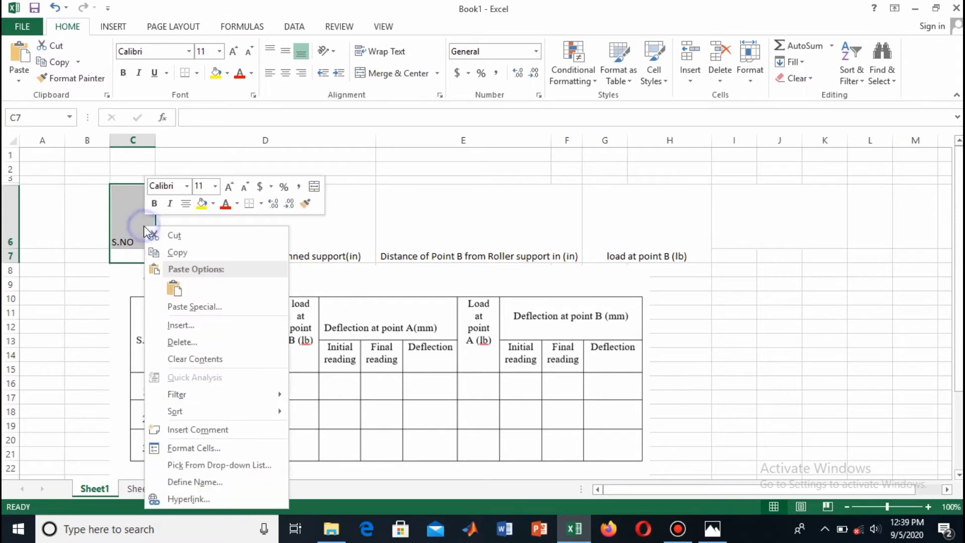
pyautogui.click(314, 187)
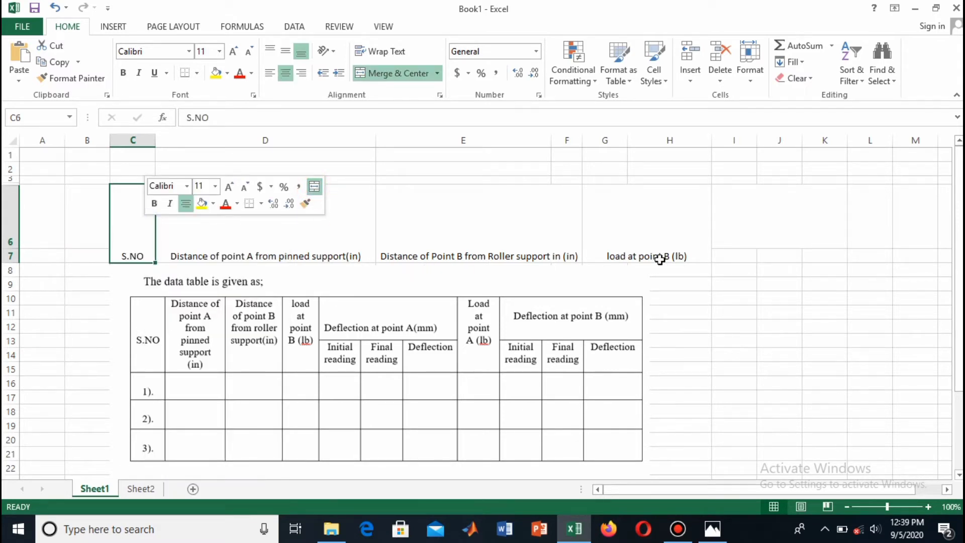
# Step: Middle-align the heading cells vertically across the range C6 to K7
pyautogui.click(684, 257)
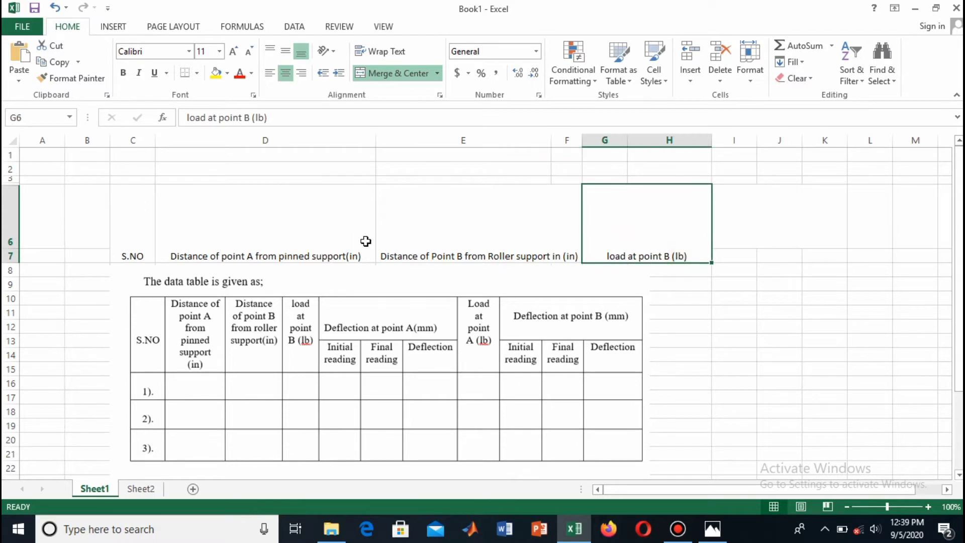
pyautogui.click(132, 207)
pyautogui.moveTo(283, 230); pyautogui.dragTo(831, 238)
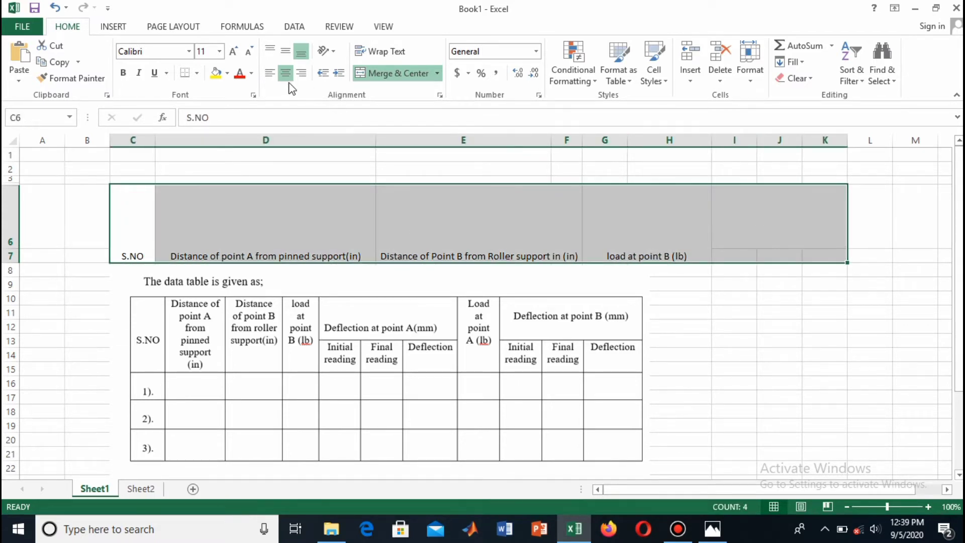
pyautogui.click(270, 51)
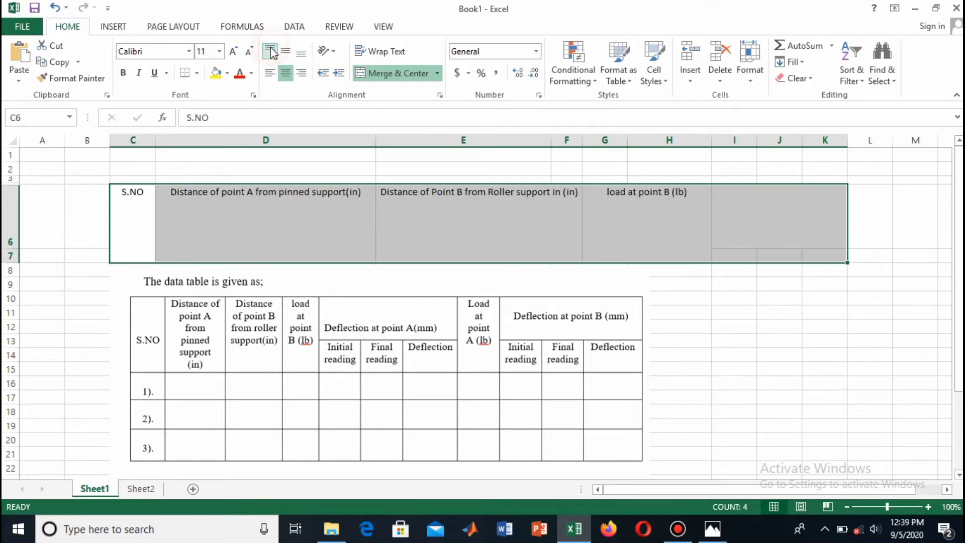
pyautogui.click(285, 52)
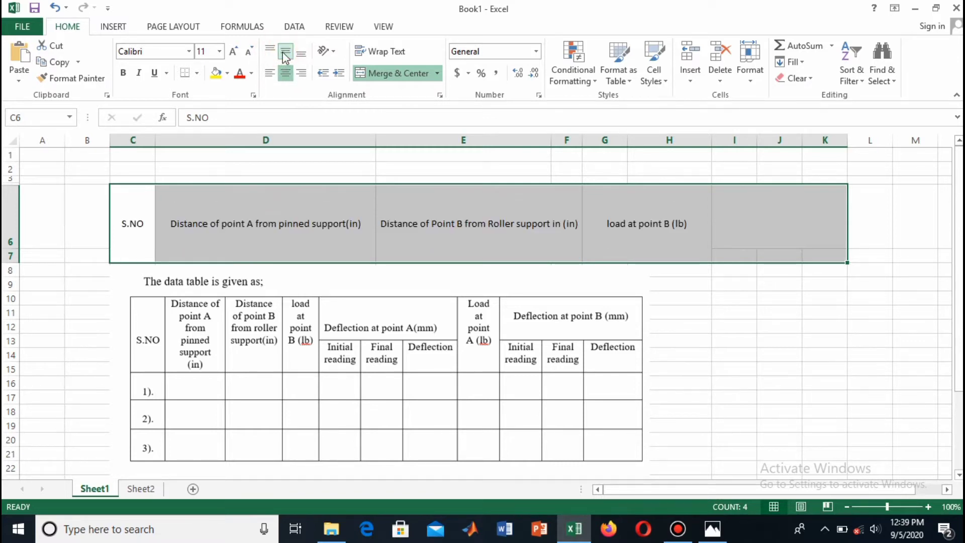
# Step: Enter the heading "Deflectin at point A(mm)" in the merged cell I6
pyautogui.click(758, 208)
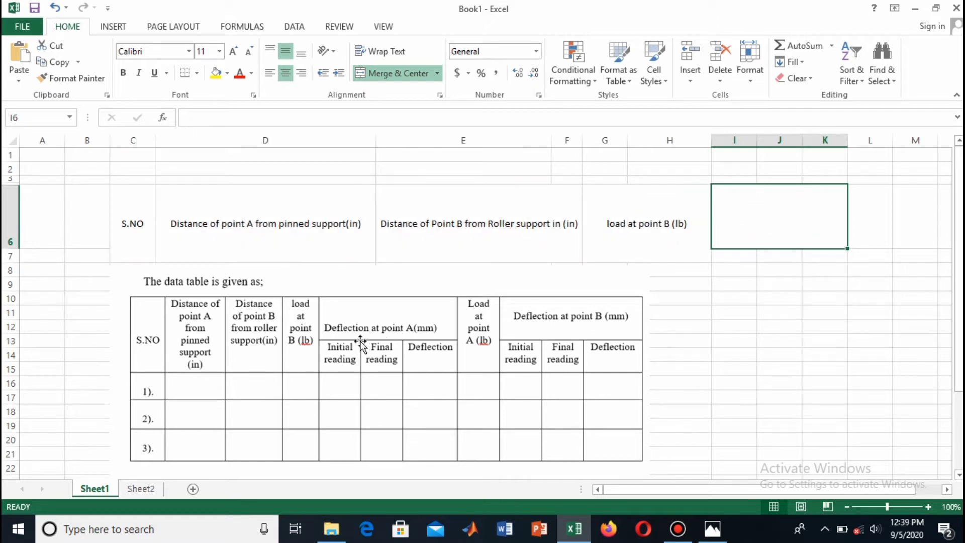
pyautogui.write('D')
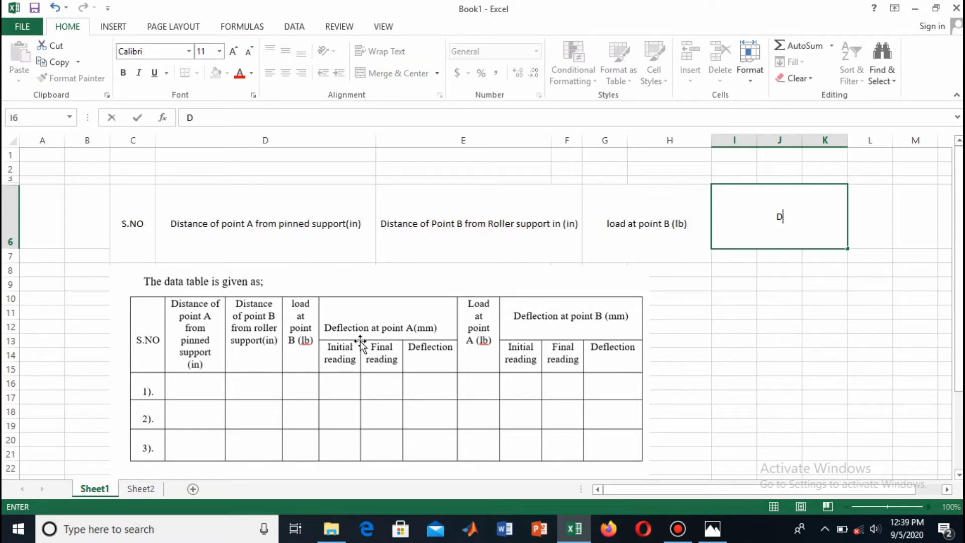
pyautogui.write('eflectin at')
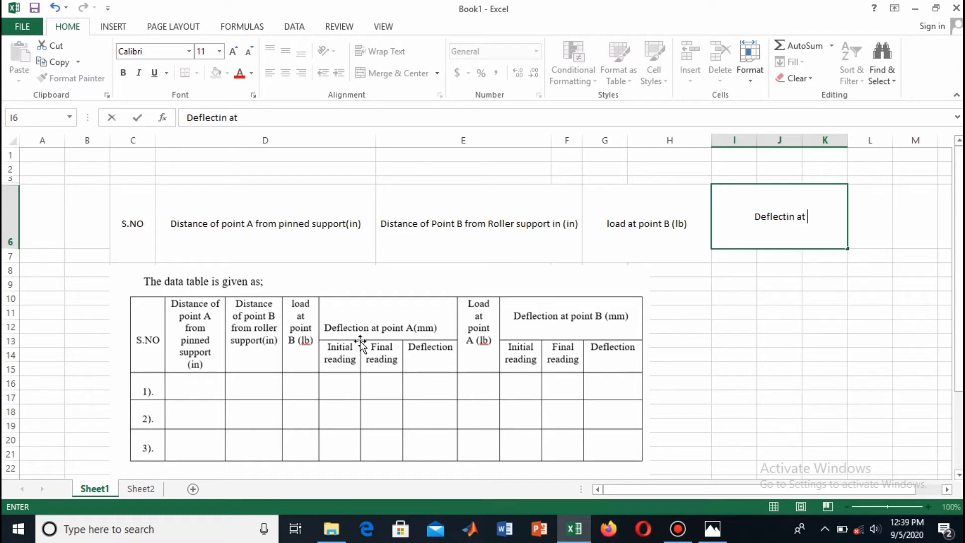
pyautogui.write(' point')
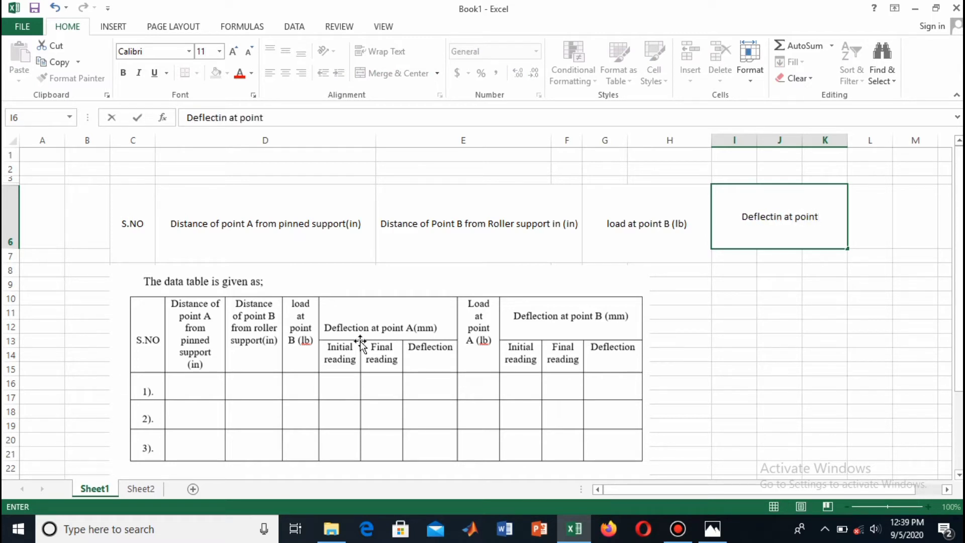
pyautogui.write('A9mm)')
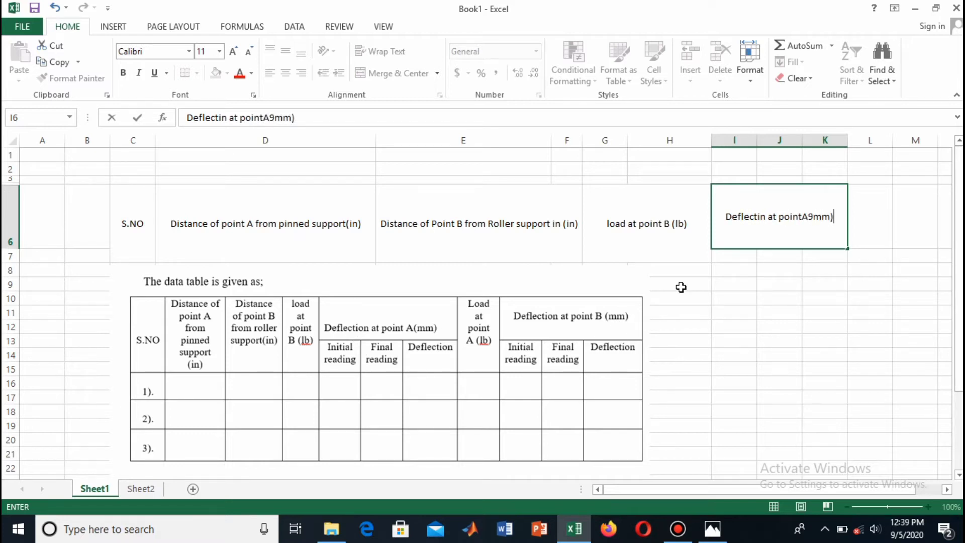
pyautogui.click(807, 217)
pyautogui.press('Delete')
pyautogui.write('(')
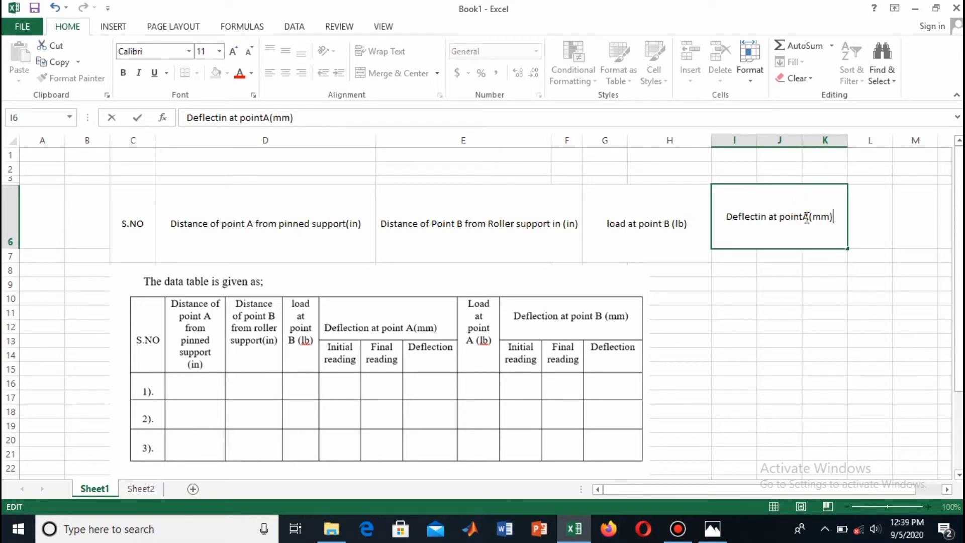
pyautogui.click(802, 216)
# Step: Enter the subheading "initial reading" in cell I7 and widen columns I and J to fit such labels
pyautogui.click(724, 256)
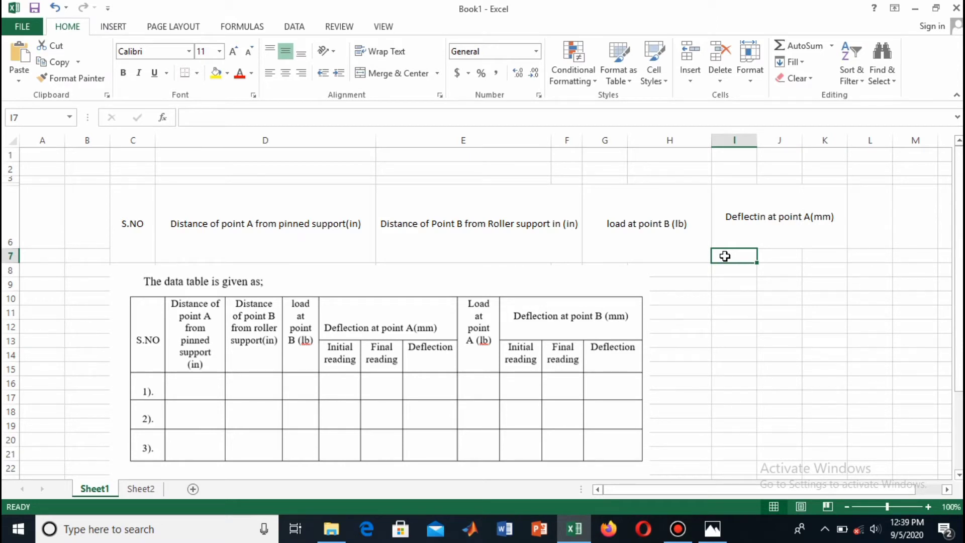
pyautogui.write('initial reading')
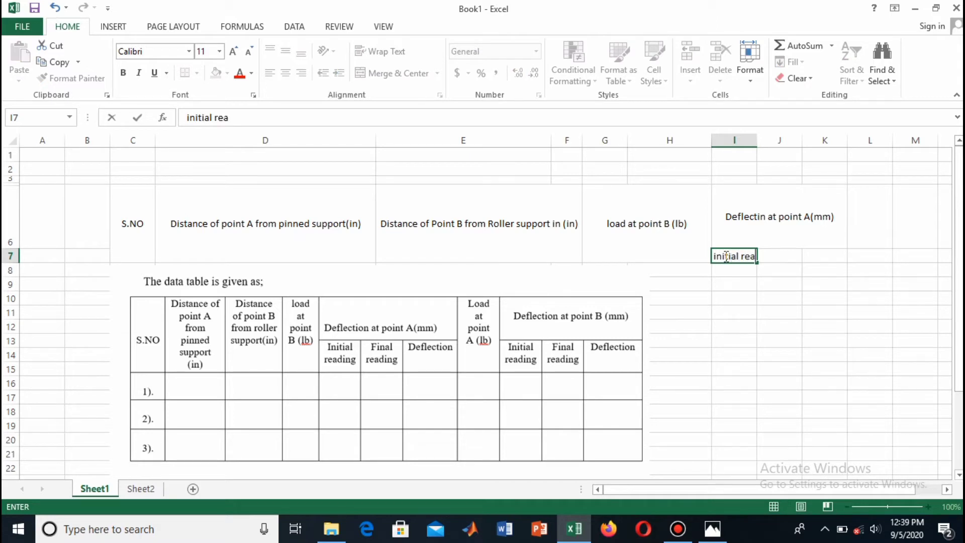
pyautogui.click(772, 311)
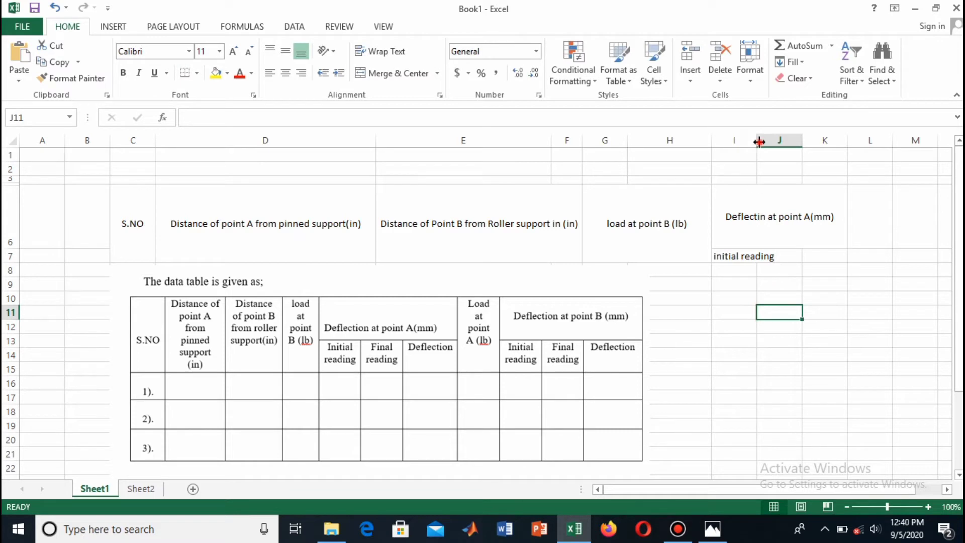
pyautogui.moveTo(758, 142); pyautogui.dragTo(862, 140)
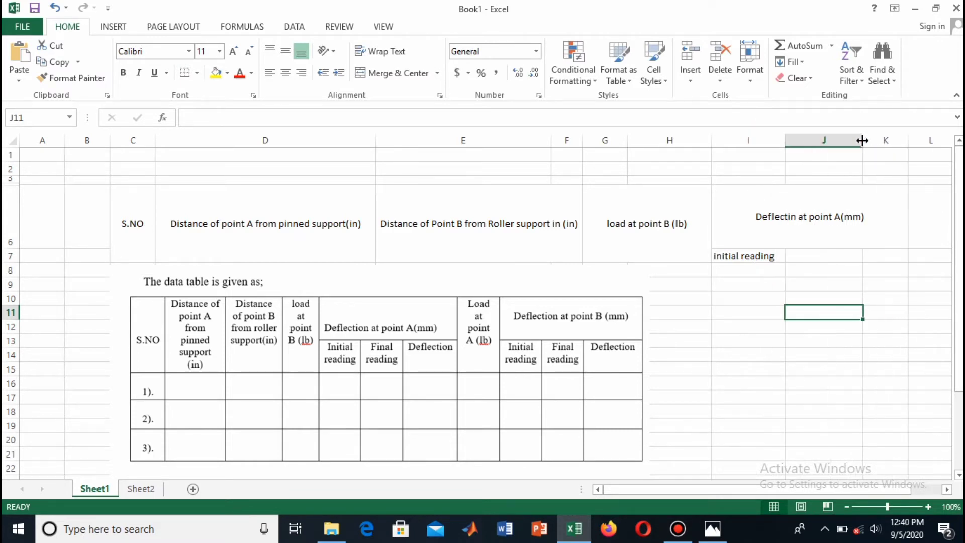
# Step: Enter the subheadings "final reading" in cell J7 and "Deflection" in cell K7
pyautogui.click(825, 258)
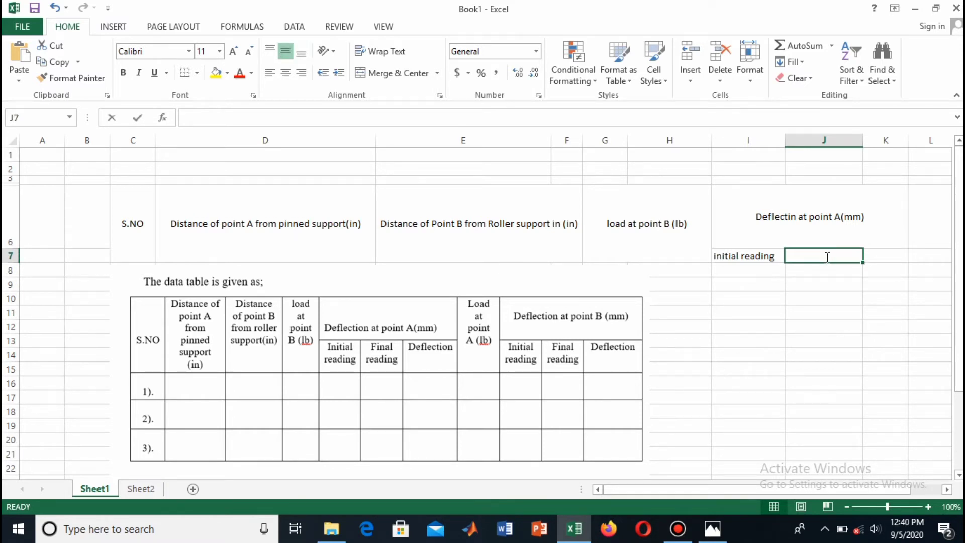
pyautogui.write('final reading')
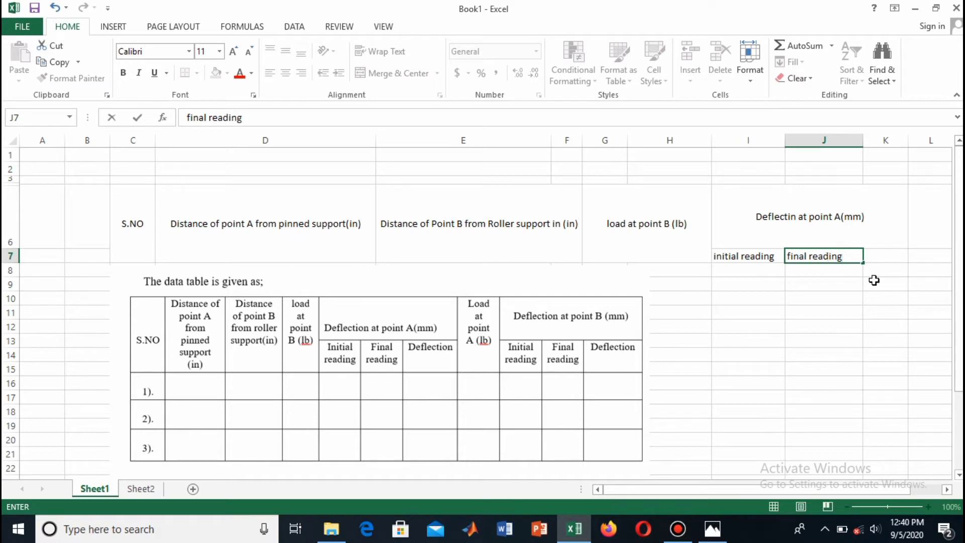
pyautogui.click(854, 306)
pyautogui.click(882, 257)
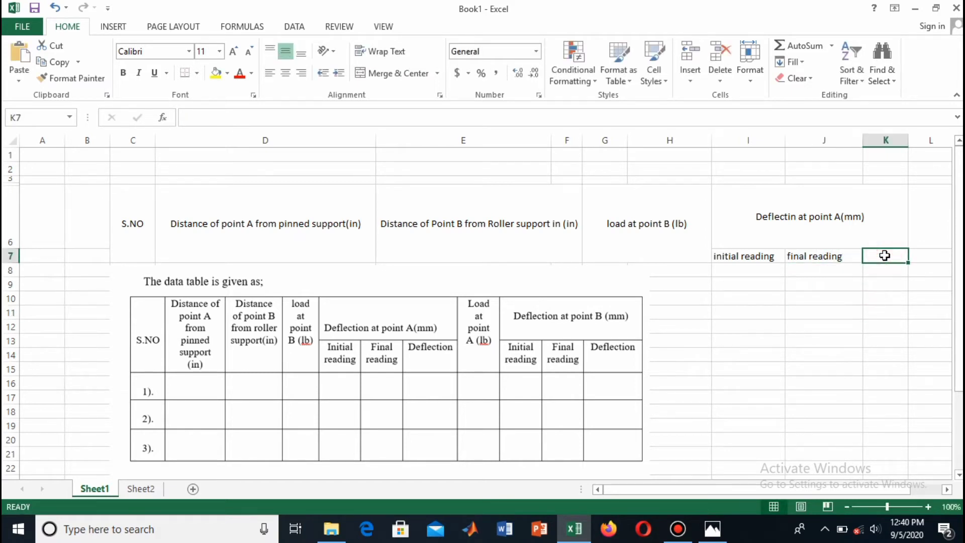
pyautogui.write('D')
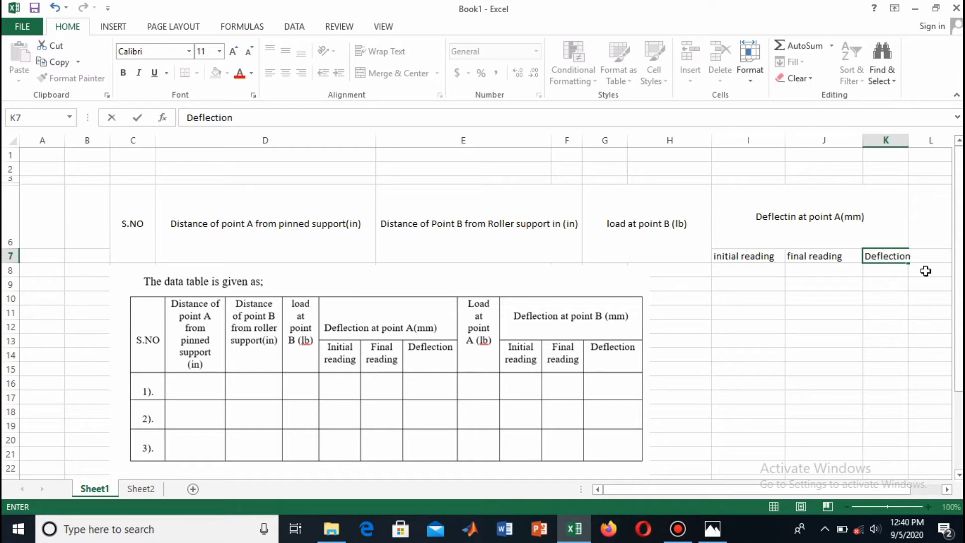
pyautogui.write('eflection')
pyautogui.click(911, 186)
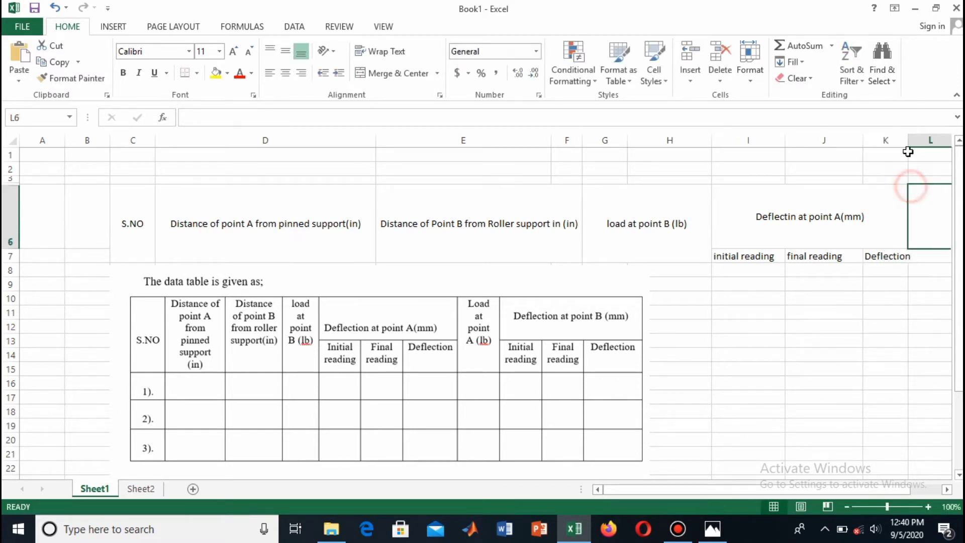
# Step: Widen column K to fit its "Deflection" label, and move the reference picture to span columns D to J from row 9 down
pyautogui.moveTo(907, 146); pyautogui.dragTo(920, 141)
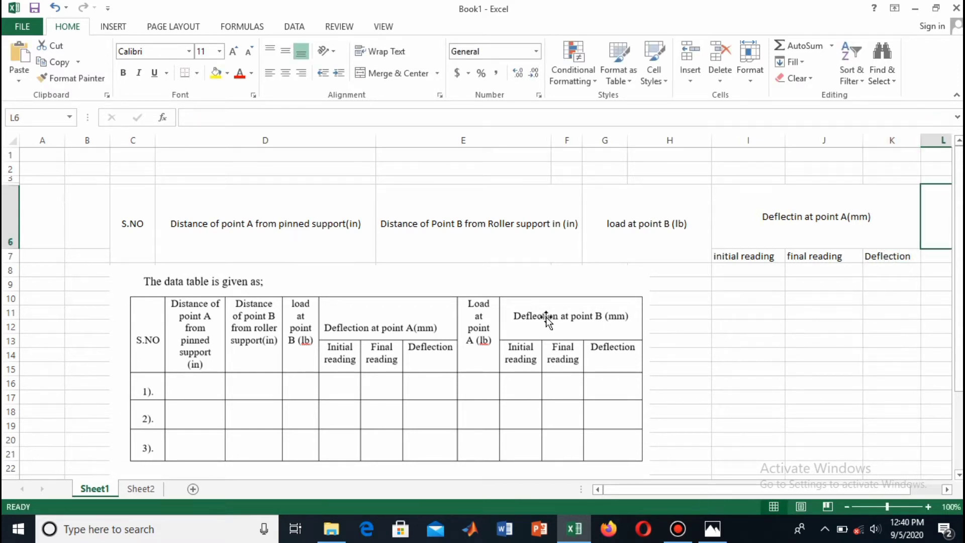
pyautogui.moveTo(546, 319); pyautogui.dragTo(697, 332)
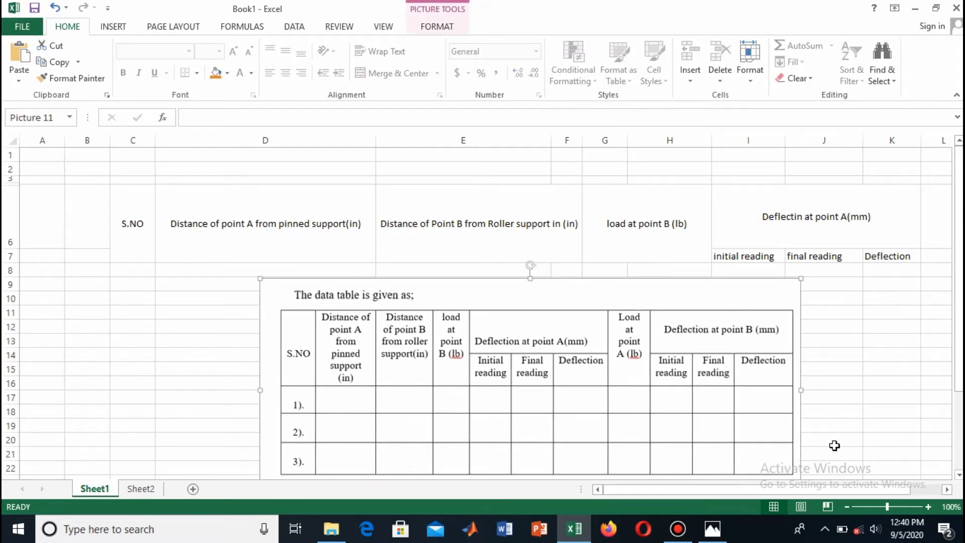
pyautogui.click(911, 384)
# Step: Enter the heading "load at point A (lb)" in cell L6
pyautogui.press('Right')
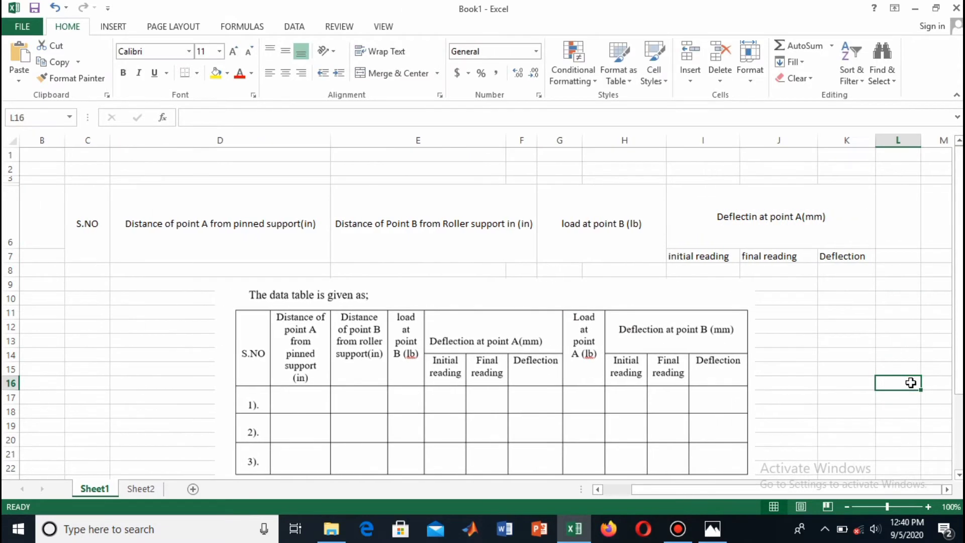
pyautogui.press('Right')
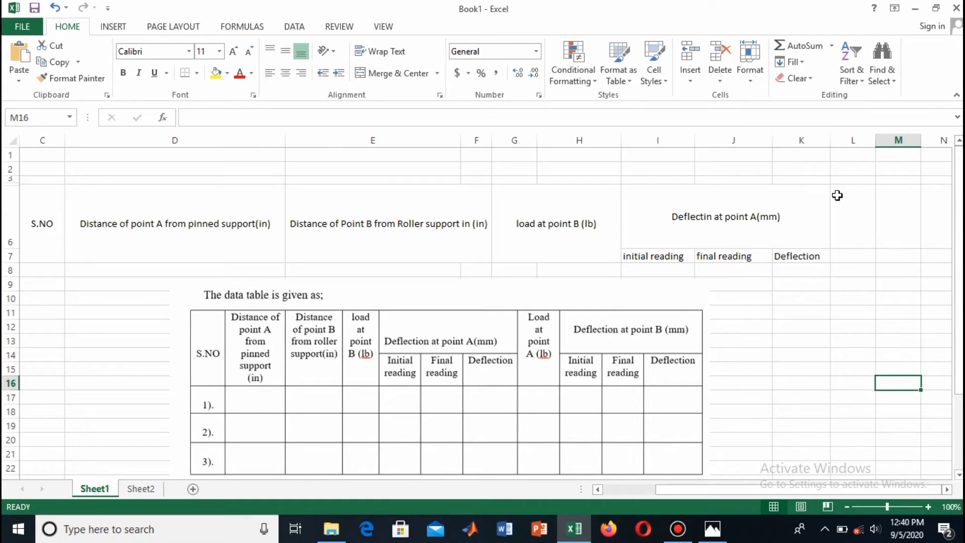
pyautogui.click(859, 209)
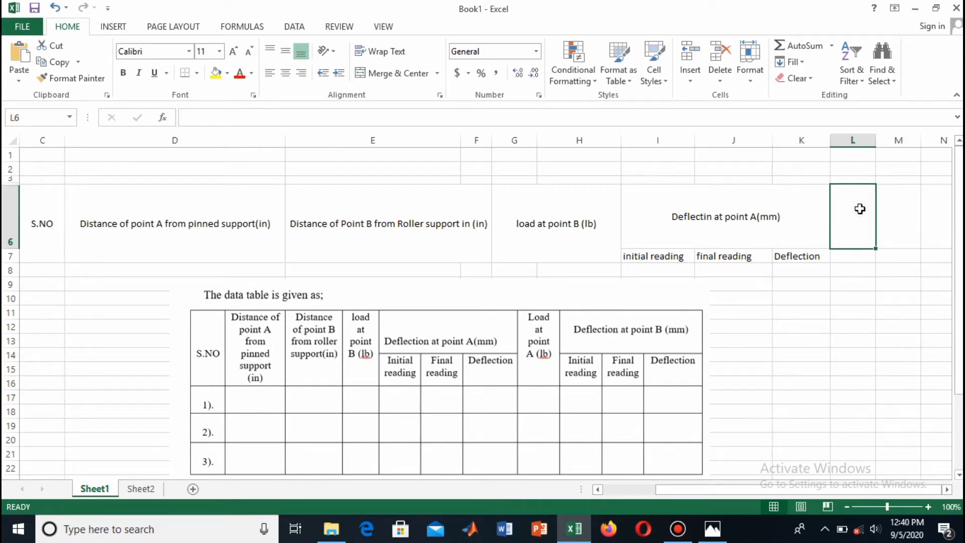
pyautogui.write('load a')
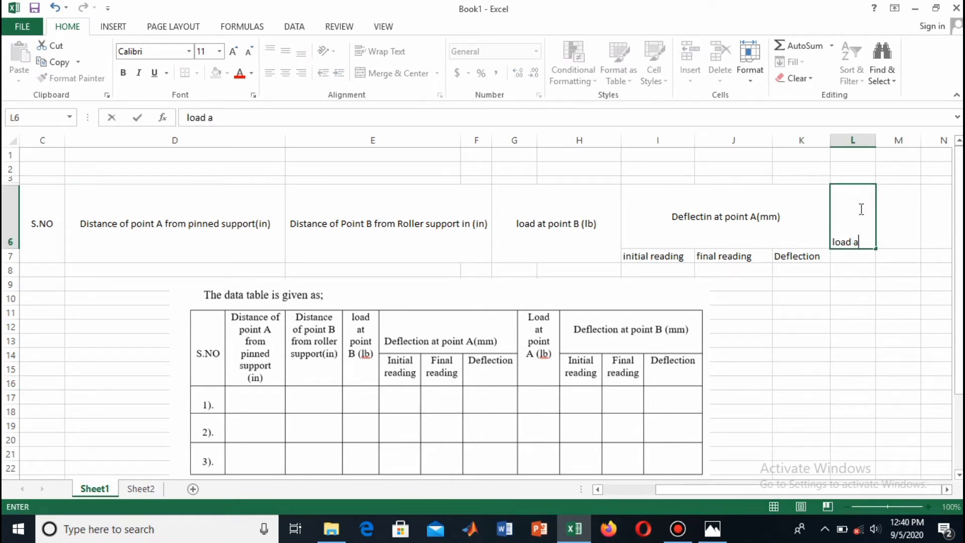
pyautogui.write('t point A (lb')
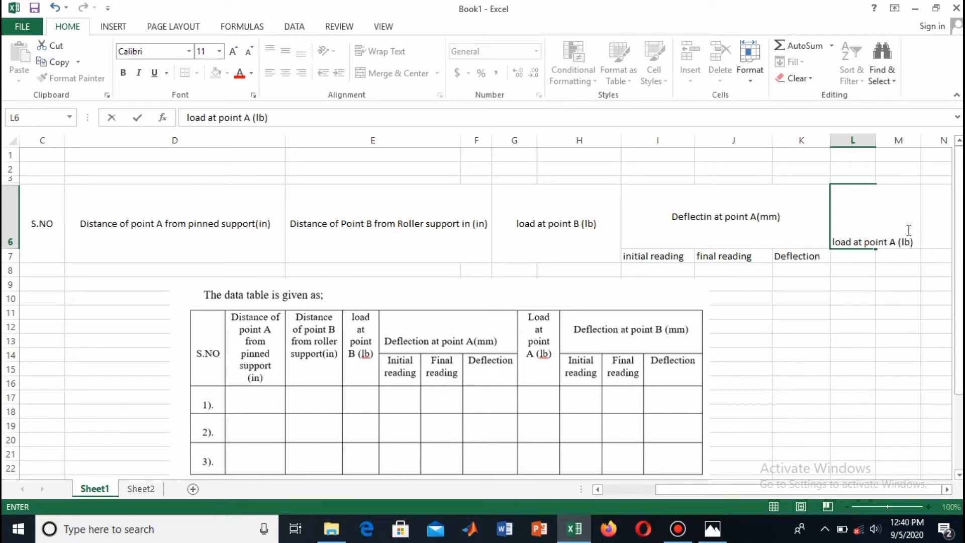
pyautogui.click(892, 310)
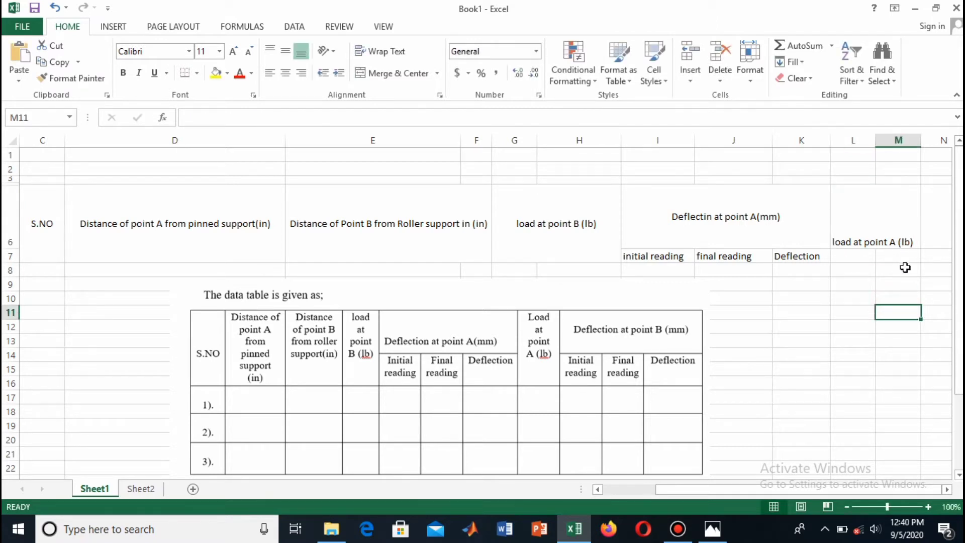
# Step: Merge and center cells M6 to O6 for the point B deflection heading
pyautogui.click(897, 211)
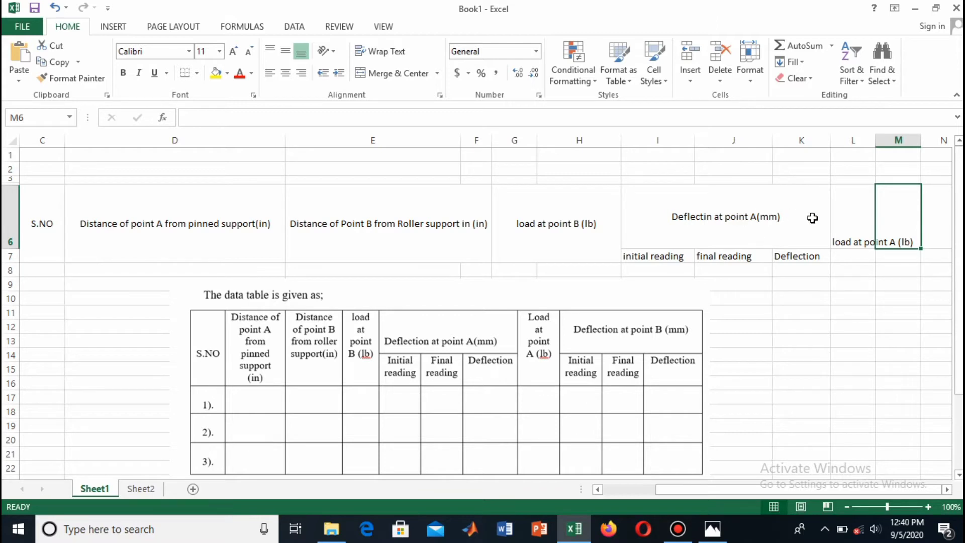
pyautogui.press('Right')
pyautogui.press('Right')
pyautogui.press('Right')
pyautogui.press('Right')
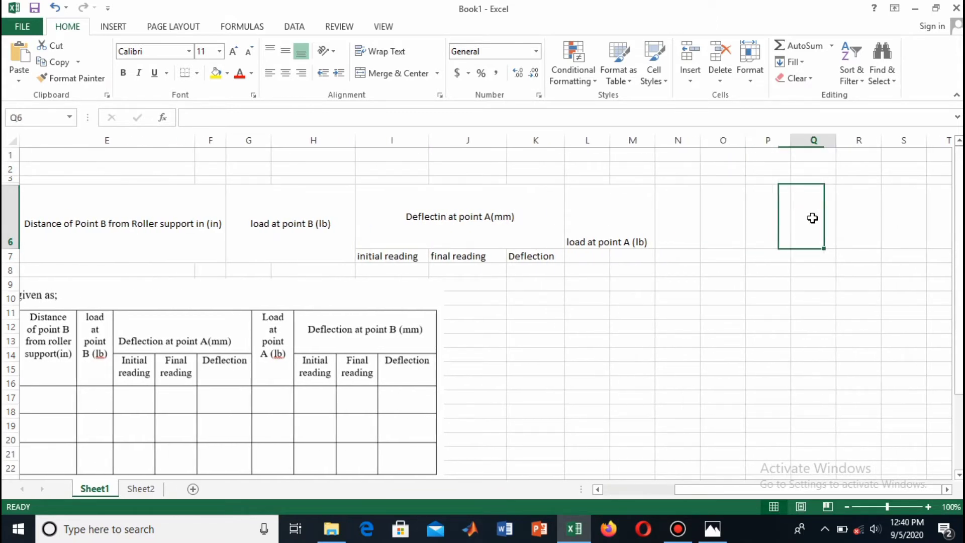
pyautogui.moveTo(728, 230); pyautogui.dragTo(651, 218)
pyautogui.rightClick(660, 218)
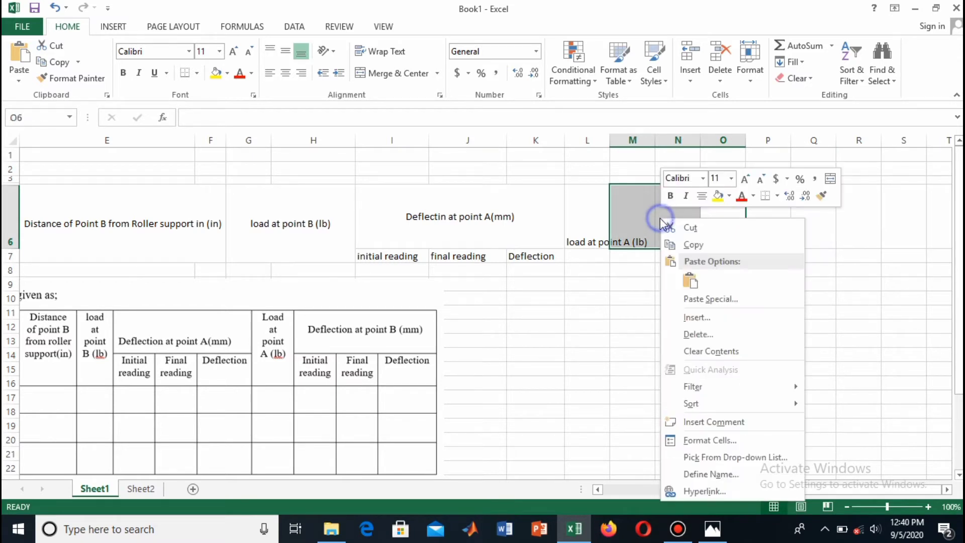
pyautogui.click(828, 179)
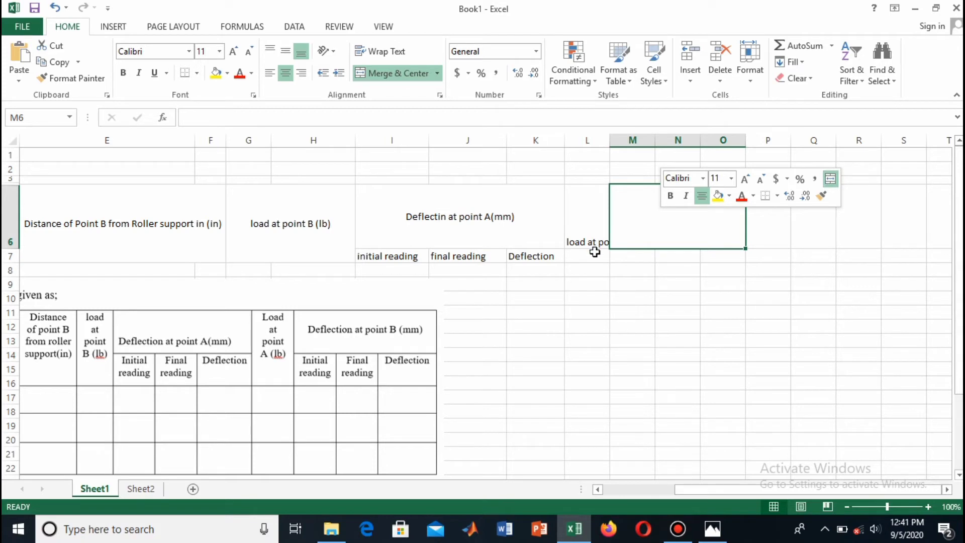
# Step: Merge and center cells L6 and L7 containing the point A load heading
pyautogui.moveTo(594, 254); pyautogui.dragTo(592, 240)
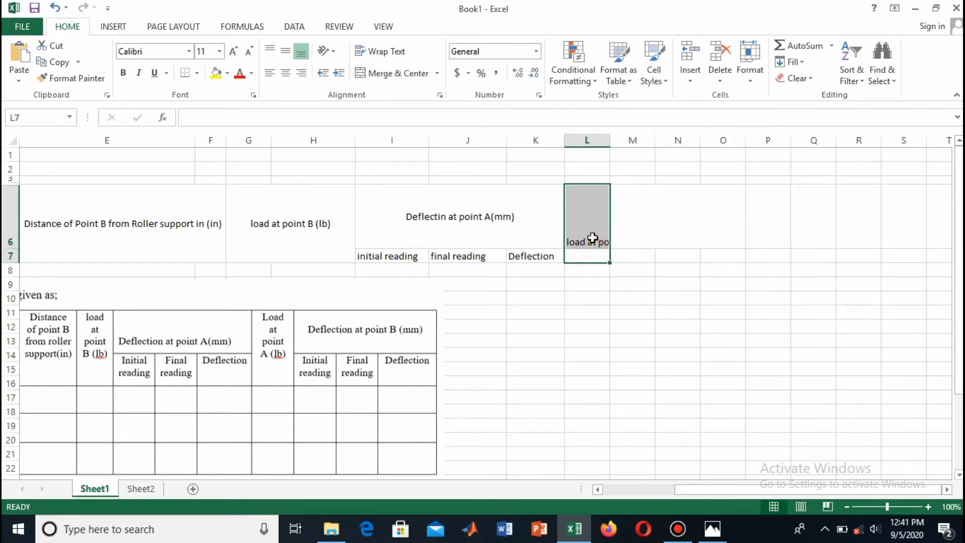
pyautogui.rightClick(593, 232)
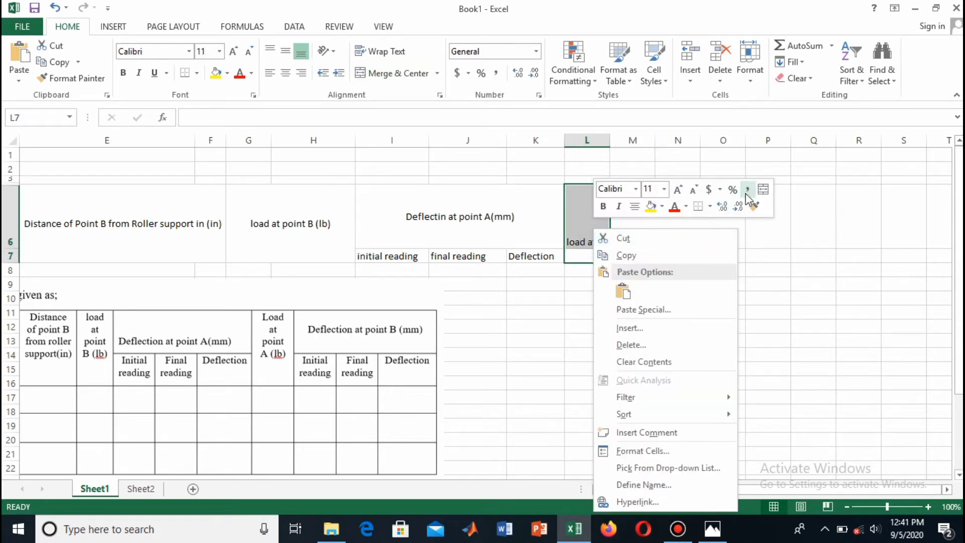
pyautogui.click(762, 191)
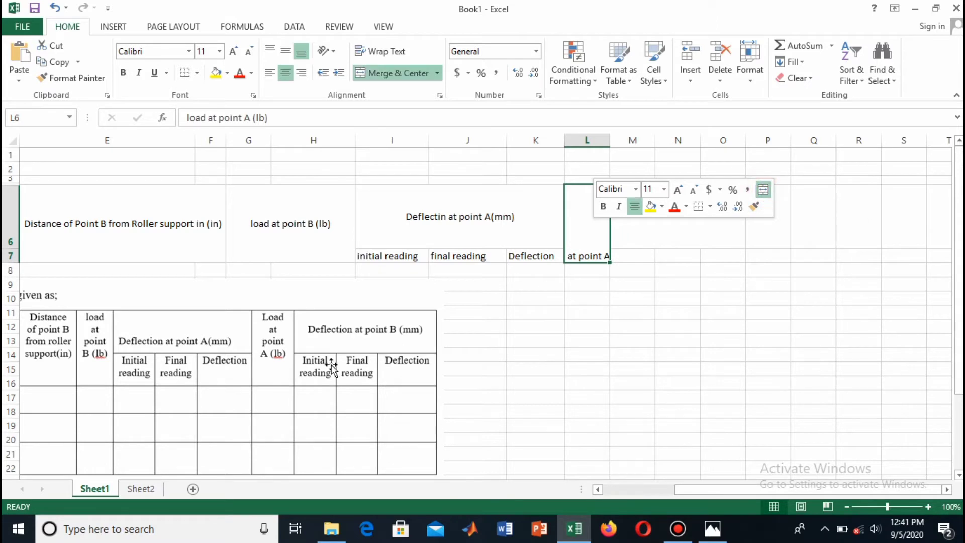
pyautogui.click(772, 270)
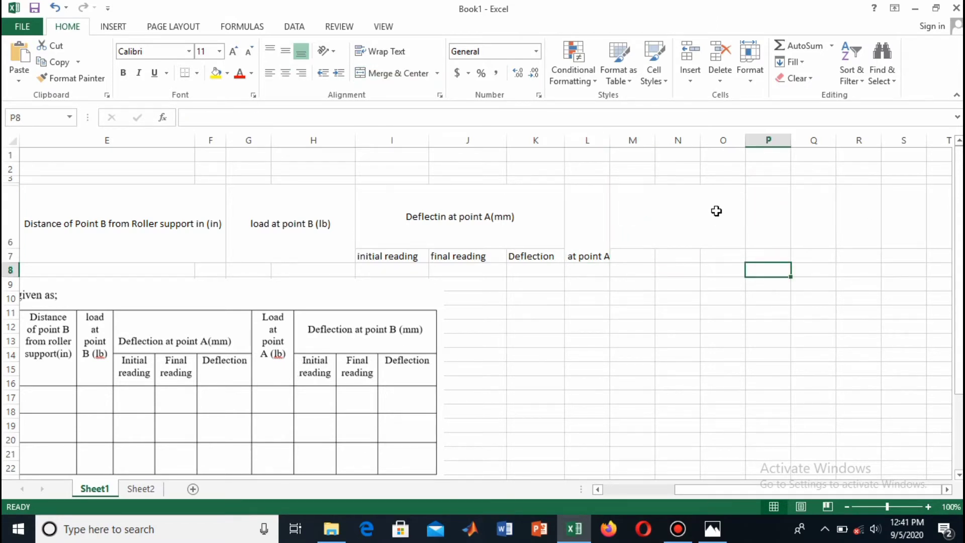
# Step: Enter the heading "Deflection at point B(mm)" in the merged cell M6
pyautogui.click(725, 228)
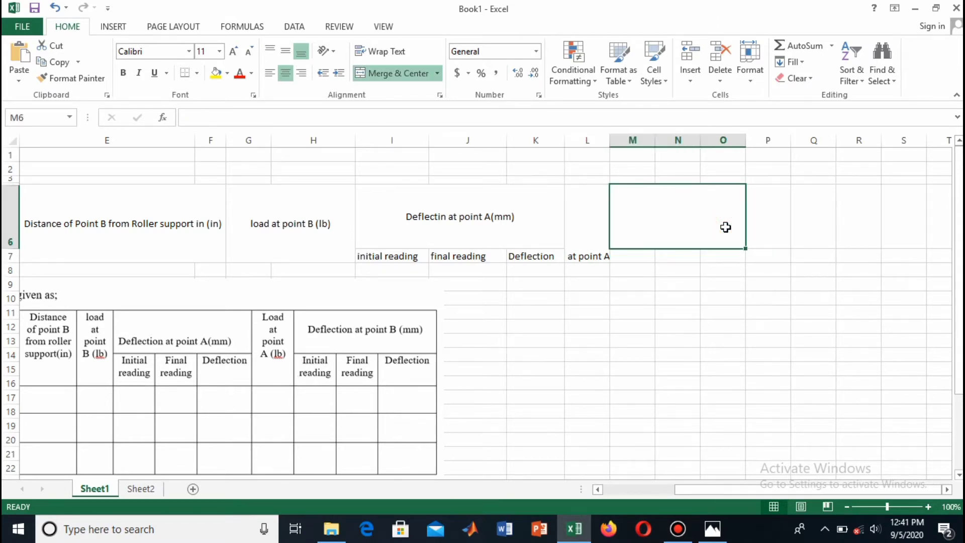
pyautogui.write('Defle')
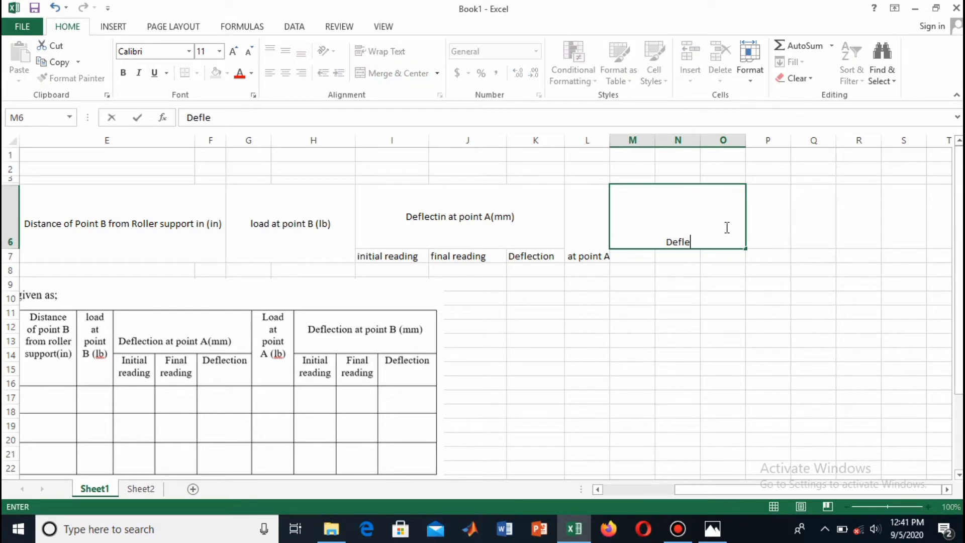
pyautogui.write('ction at p')
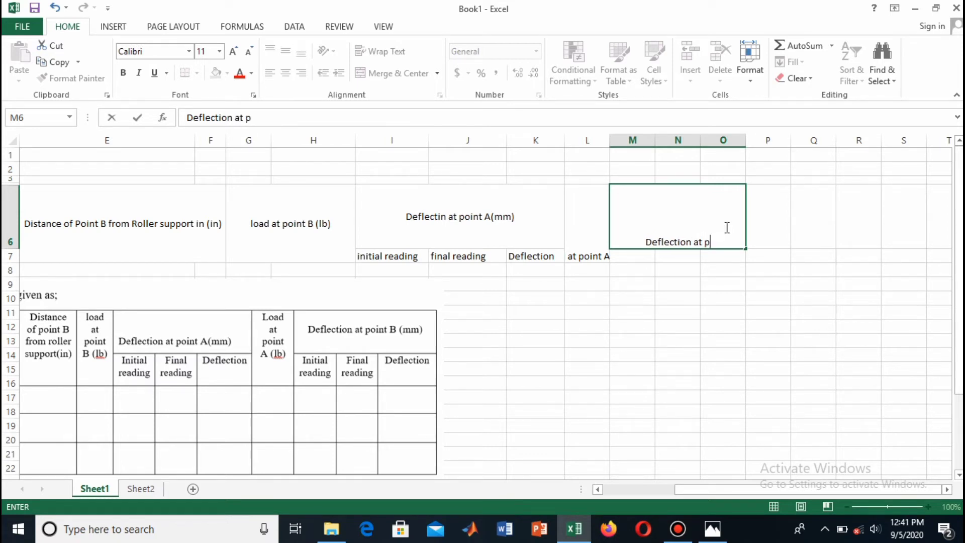
pyautogui.write('oint B')
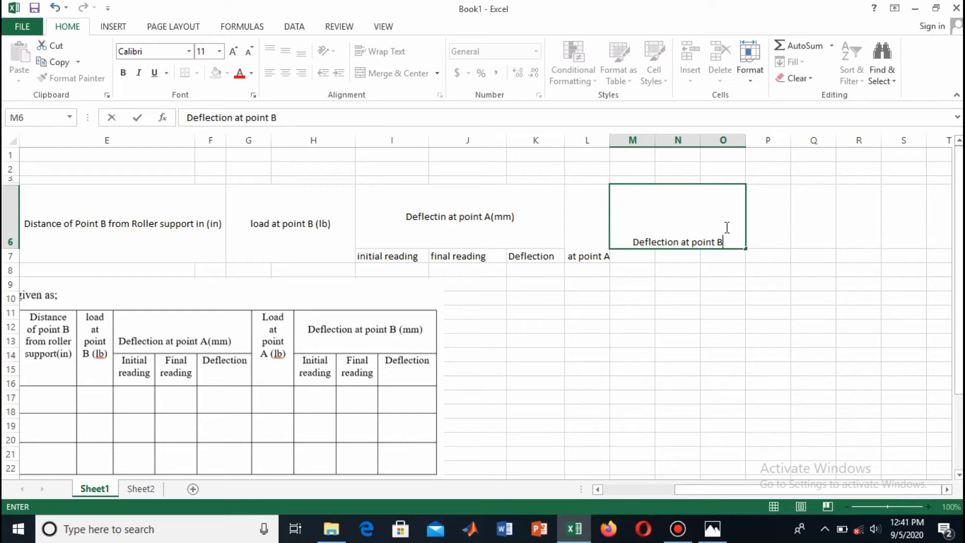
pyautogui.write('(mm')
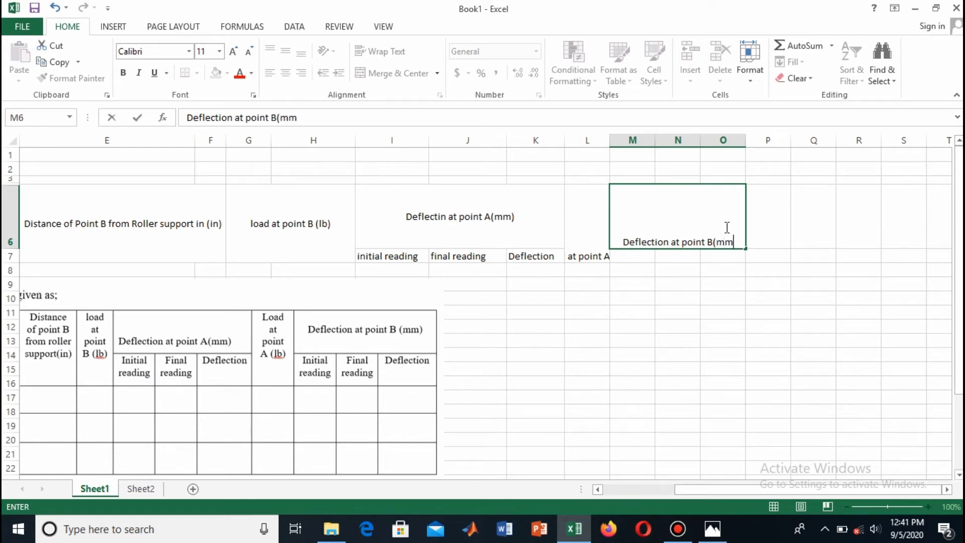
pyautogui.write(')')
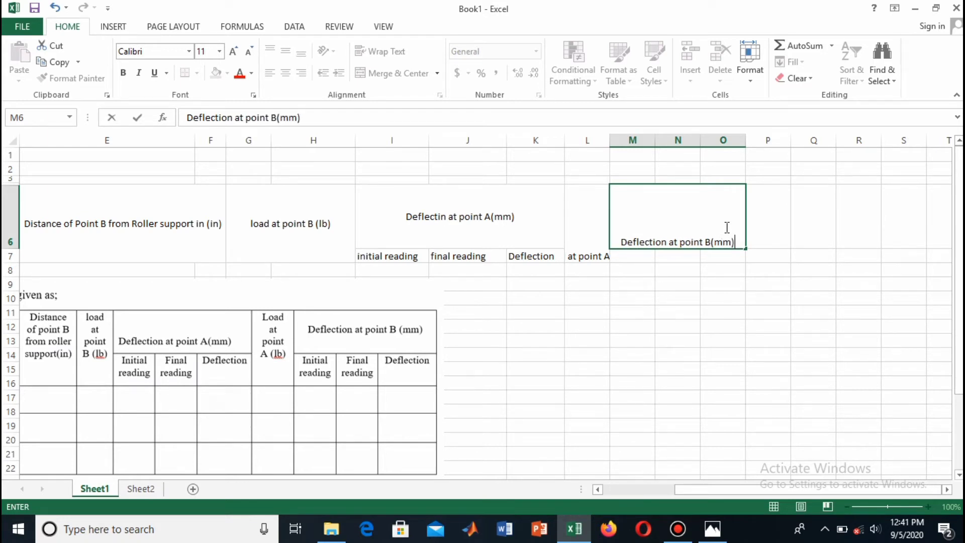
pyautogui.click(637, 258)
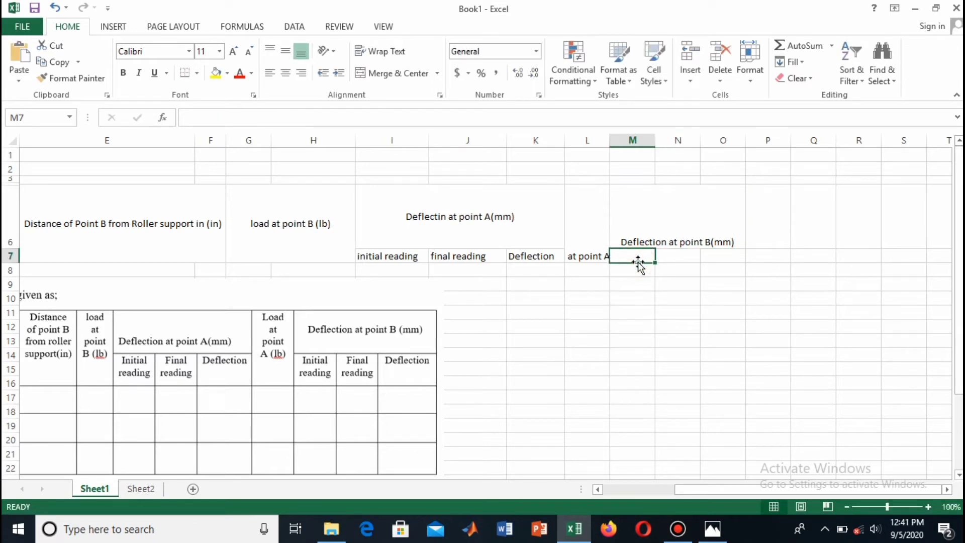
pyautogui.click(415, 262)
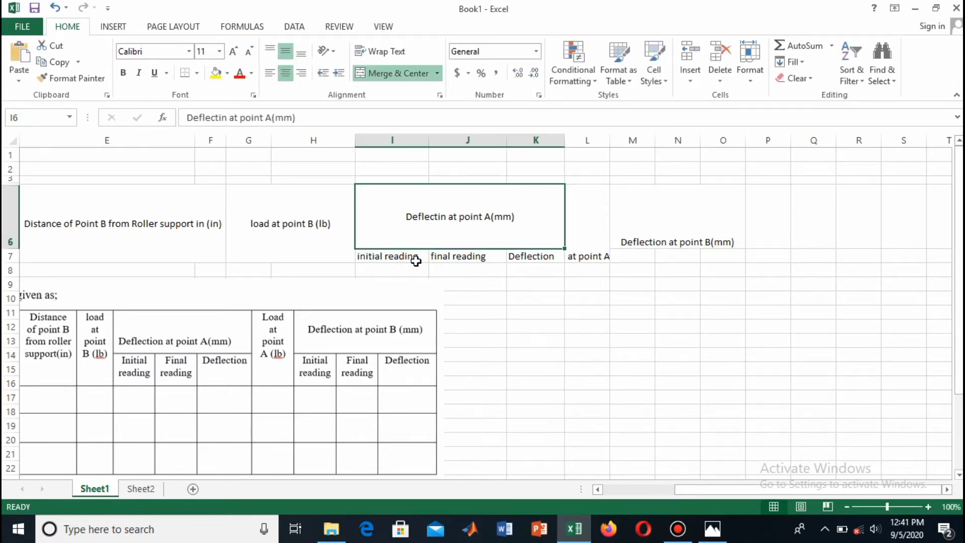
pyautogui.click(415, 258)
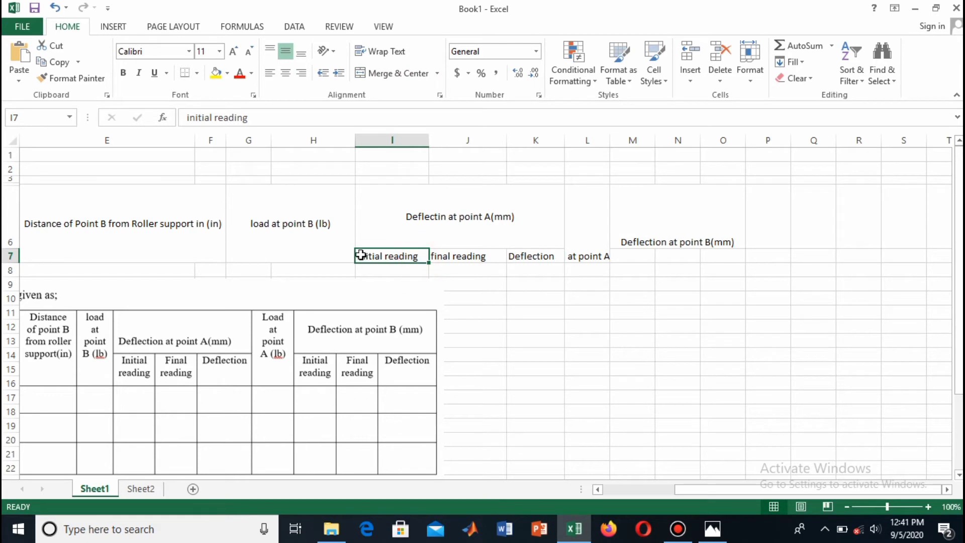
pyautogui.moveTo(356, 256); pyautogui.dragTo(582, 255)
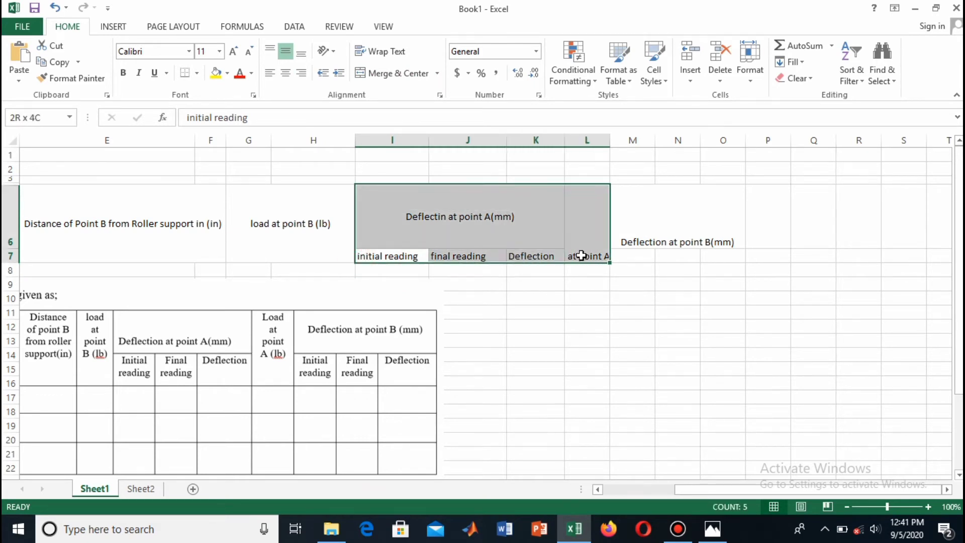
pyautogui.click(586, 296)
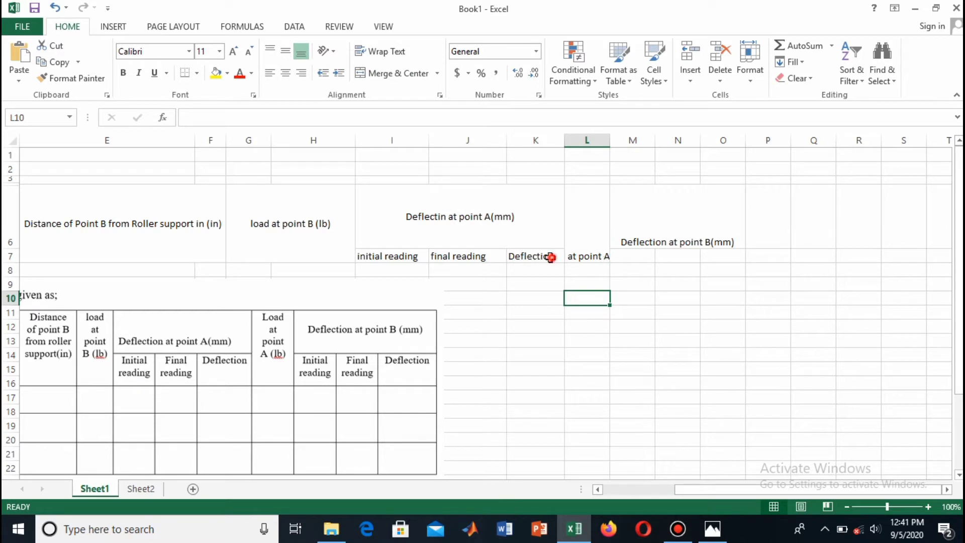
# Step: Copy the three subheadings from I7 to K7 into cells M7 to O7 under the point B deflection heading
pyautogui.moveTo(549, 256); pyautogui.dragTo(409, 258)
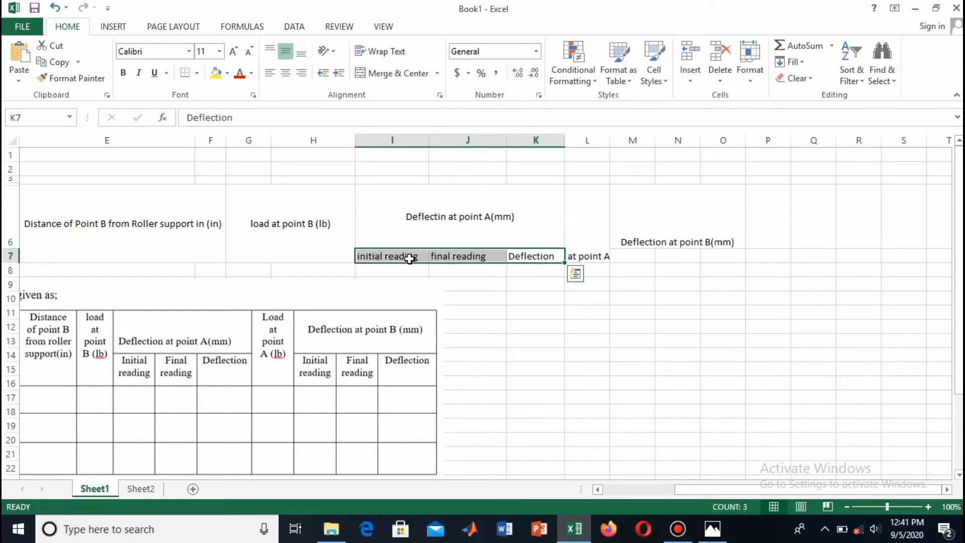
pyautogui.hotkey('ctrl', 'c')
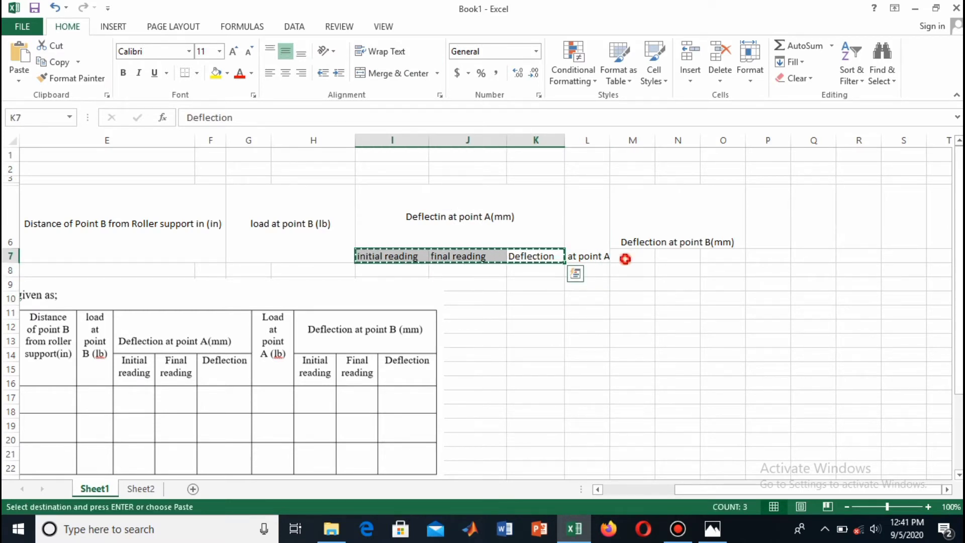
pyautogui.click(624, 257)
pyautogui.hotkey('ctrl', 'v')
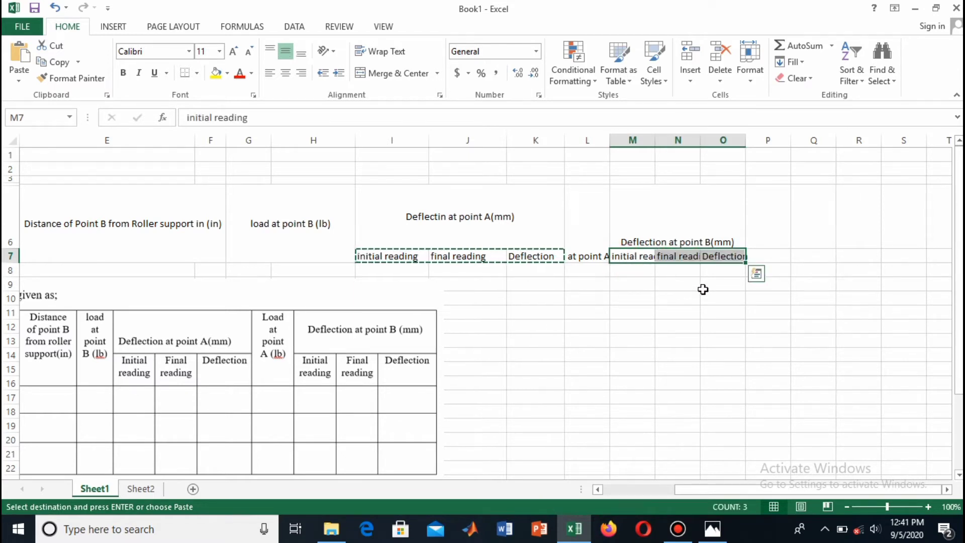
pyautogui.click(702, 292)
pyautogui.click(677, 256)
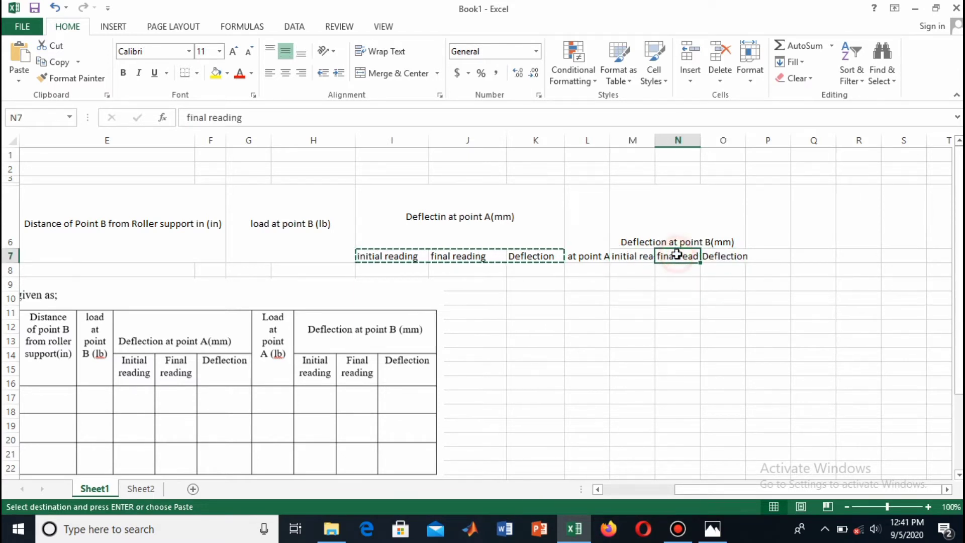
pyautogui.click(663, 209)
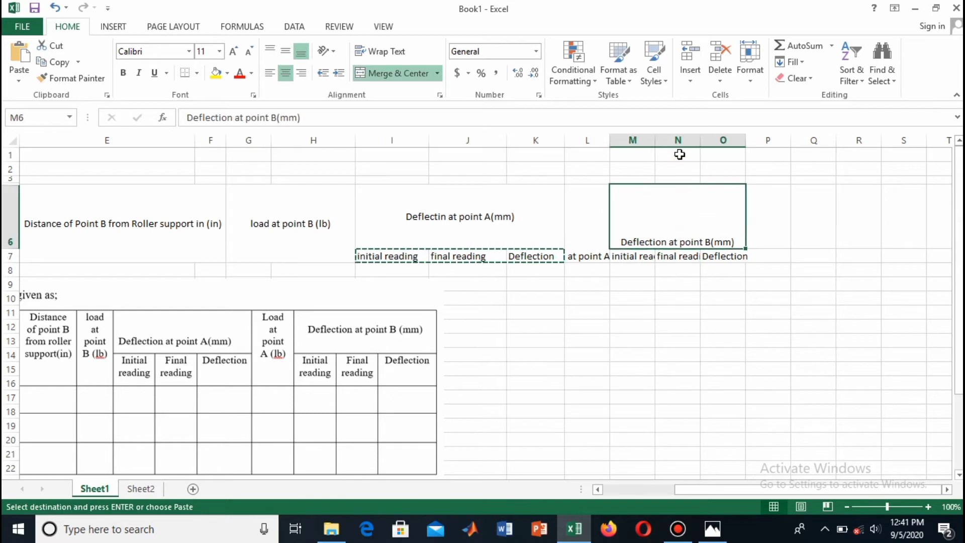
pyautogui.press('Escape')
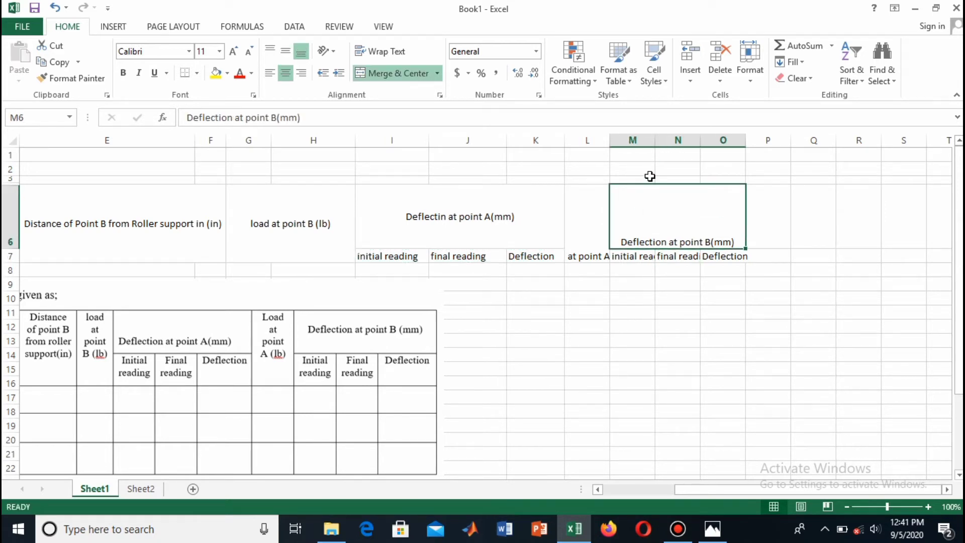
# Step: Widen columns M, N and O to fit the subheadings under the point B deflection heading
pyautogui.click(672, 277)
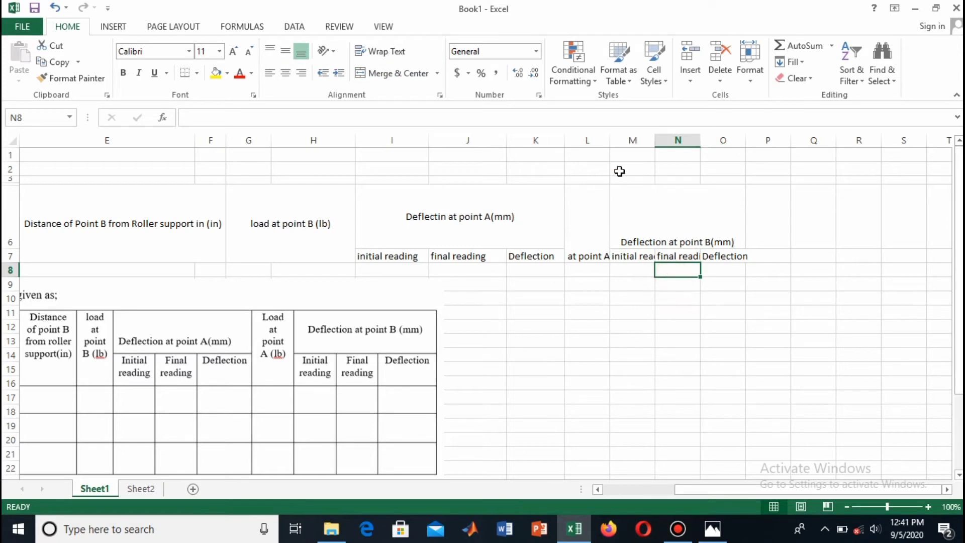
pyautogui.moveTo(655, 144); pyautogui.dragTo(746, 147)
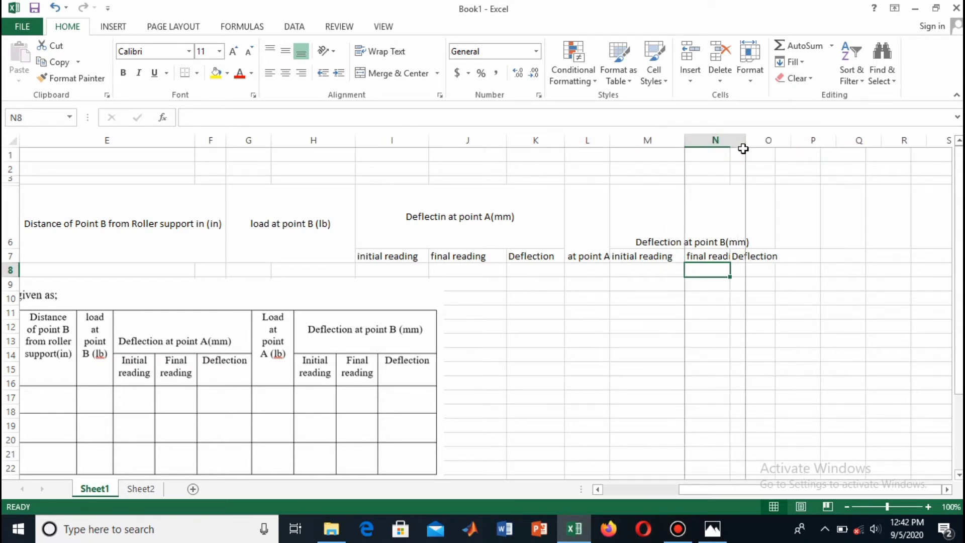
pyautogui.moveTo(791, 144); pyautogui.dragTo(810, 146)
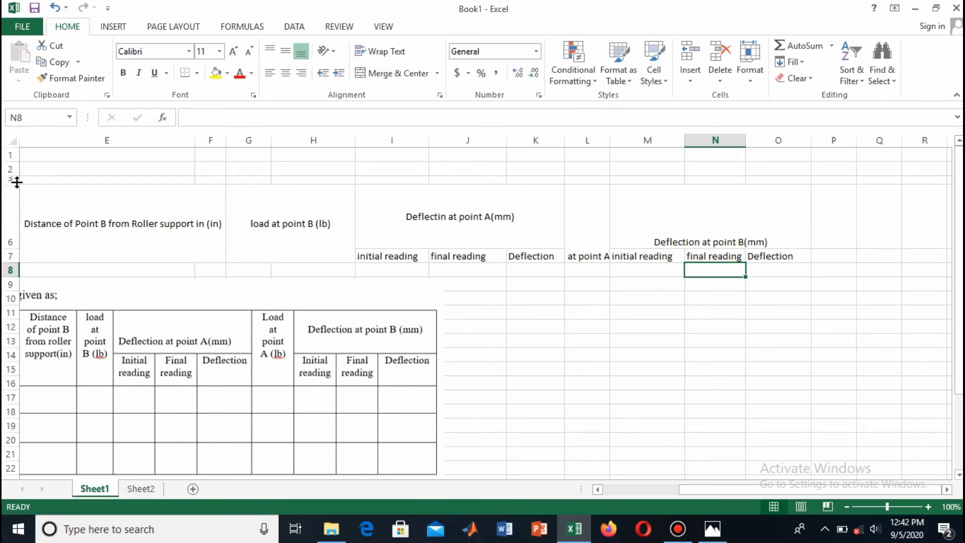
# Step: Adjust the row heights, making rows 3 and 7 taller and row 6 shorter
pyautogui.moveTo(17, 181); pyautogui.dragTo(18, 203)
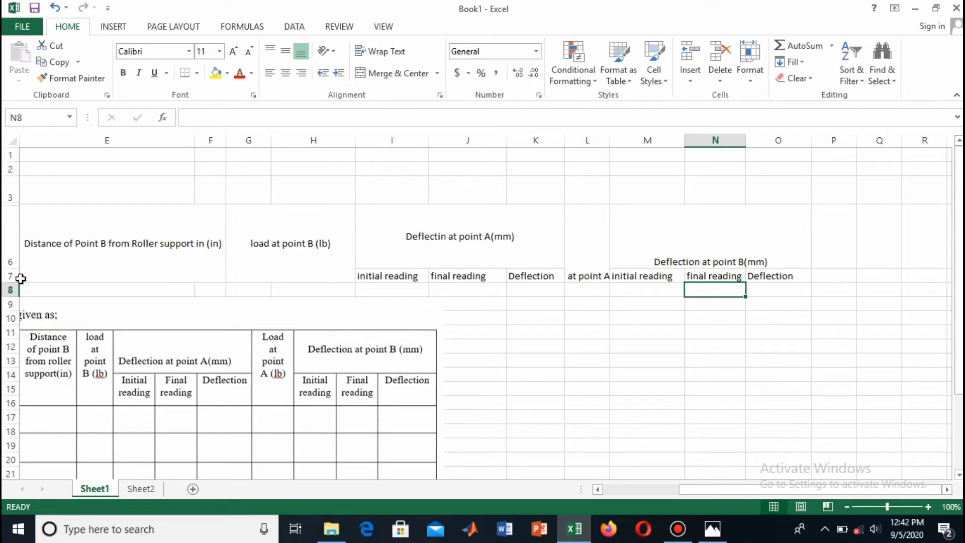
pyautogui.moveTo(11, 269)
pyautogui.mouseDown()
pyautogui.moveTo(11, 251)
pyautogui.moveTo(13, 280)
pyautogui.mouseUp()
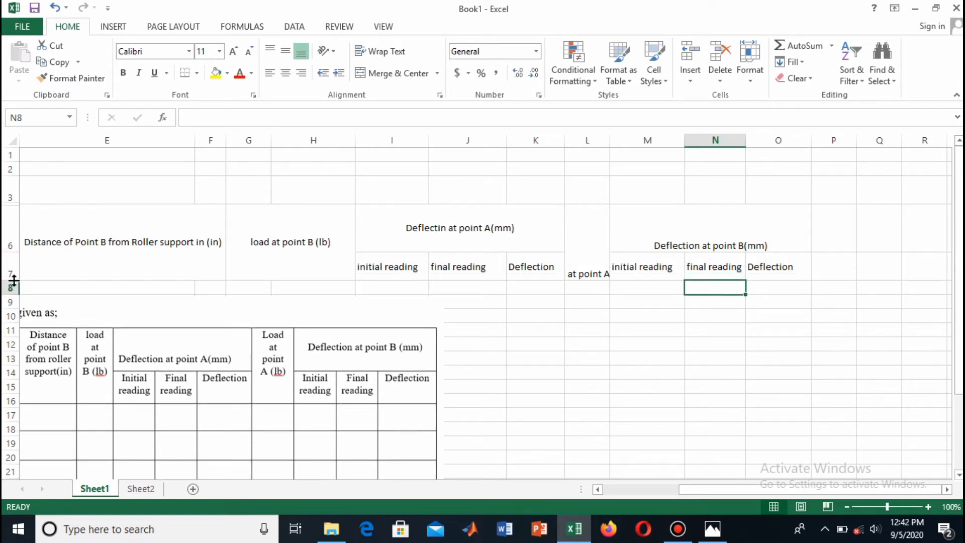
pyautogui.moveTo(13, 280); pyautogui.dragTo(14, 288)
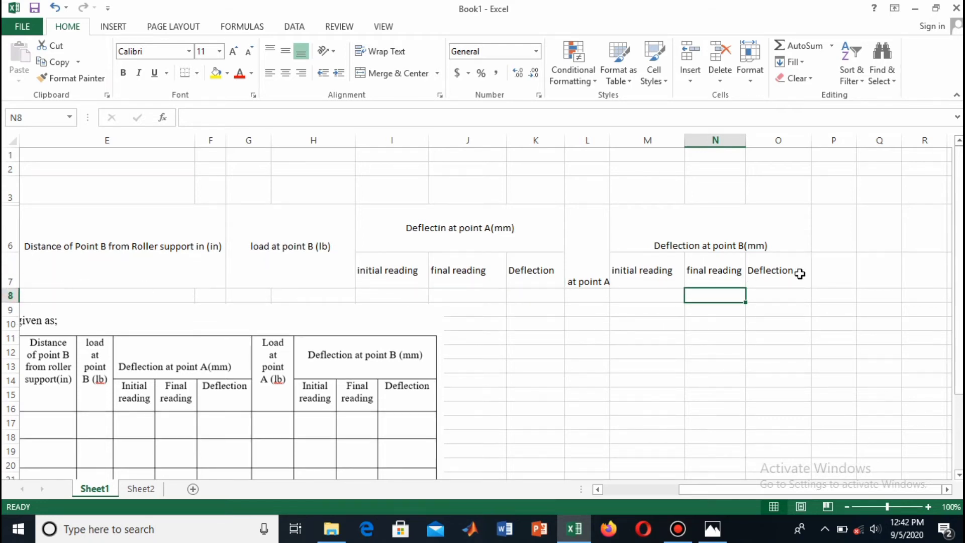
# Step: Center the text of heading cells E6 to O7 both horizontally and vertically
pyautogui.moveTo(797, 277); pyautogui.dragTo(106, 209)
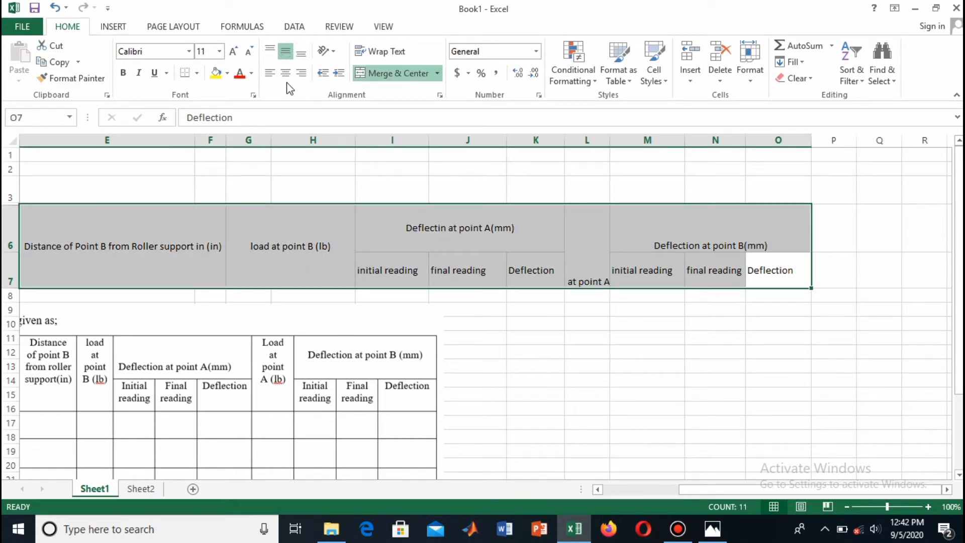
pyautogui.click(285, 73)
pyautogui.click(285, 51)
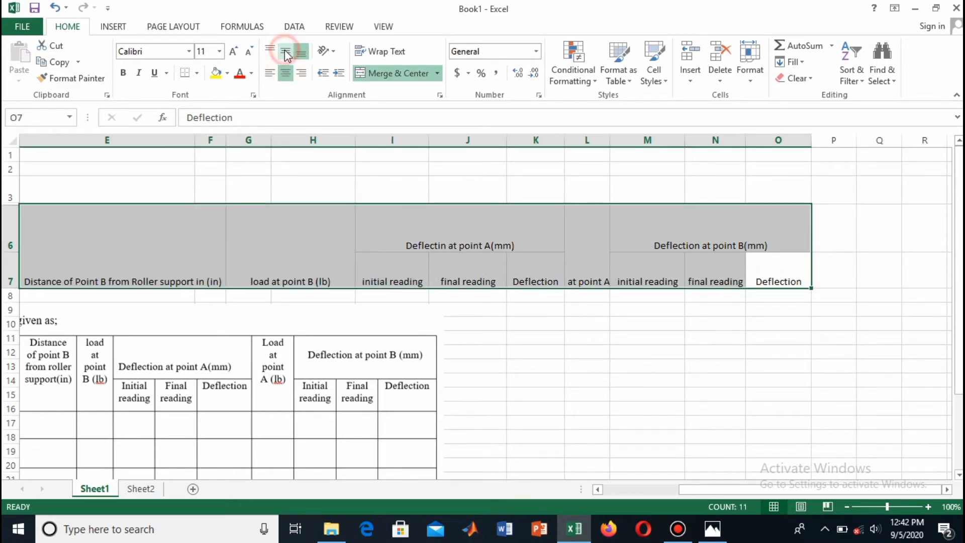
pyautogui.click(285, 51)
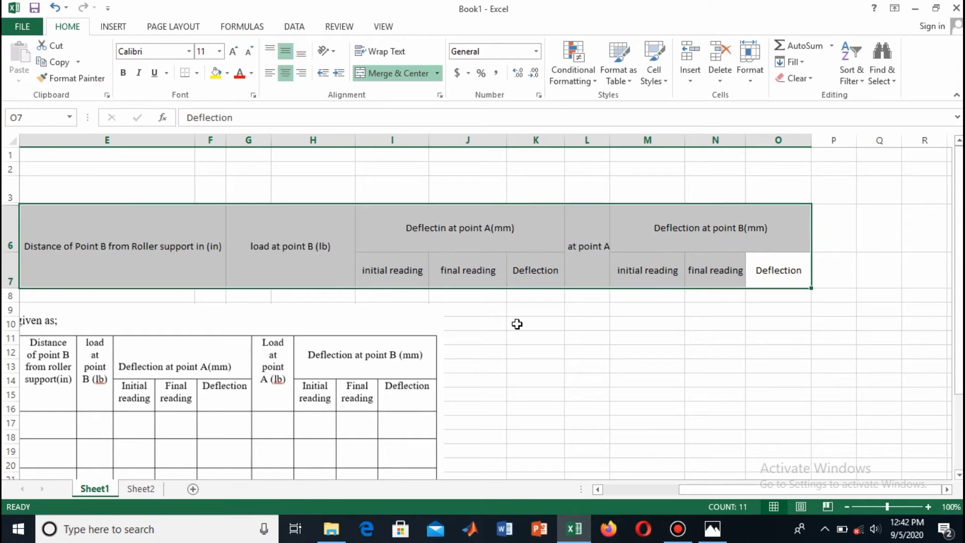
pyautogui.click(601, 379)
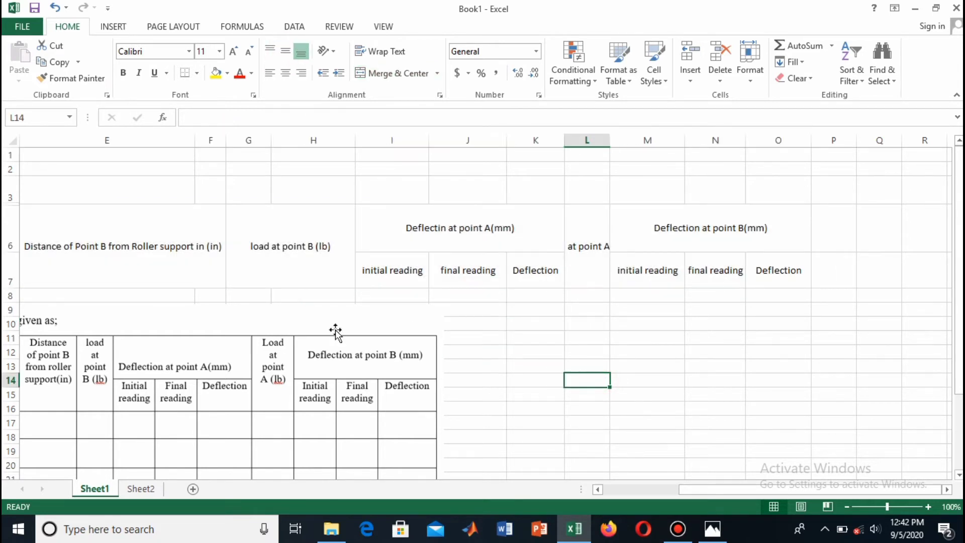
# Step: Move the reference table picture so it sits just below the heading rows, starting around column I
pyautogui.moveTo(183, 345); pyautogui.dragTo(568, 365)
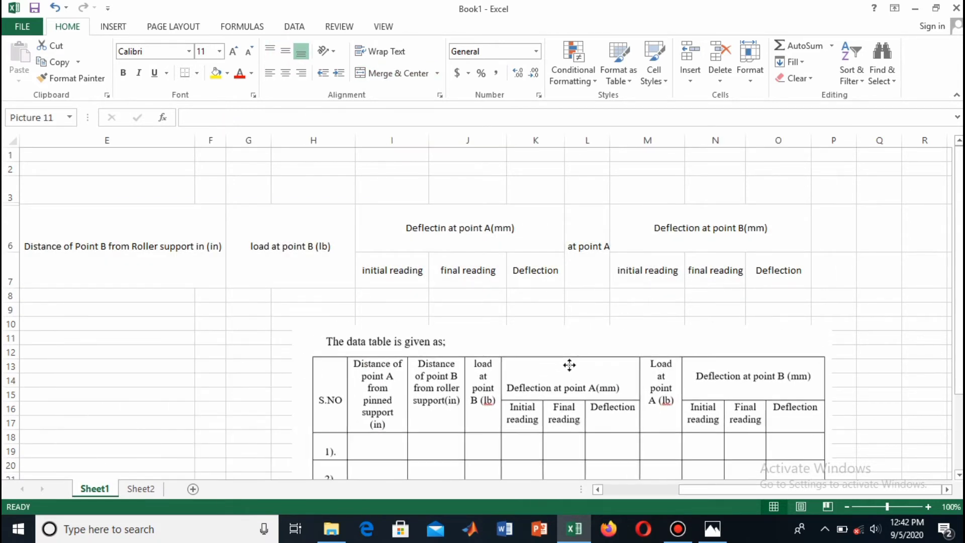
pyautogui.moveTo(511, 348); pyautogui.dragTo(557, 356)
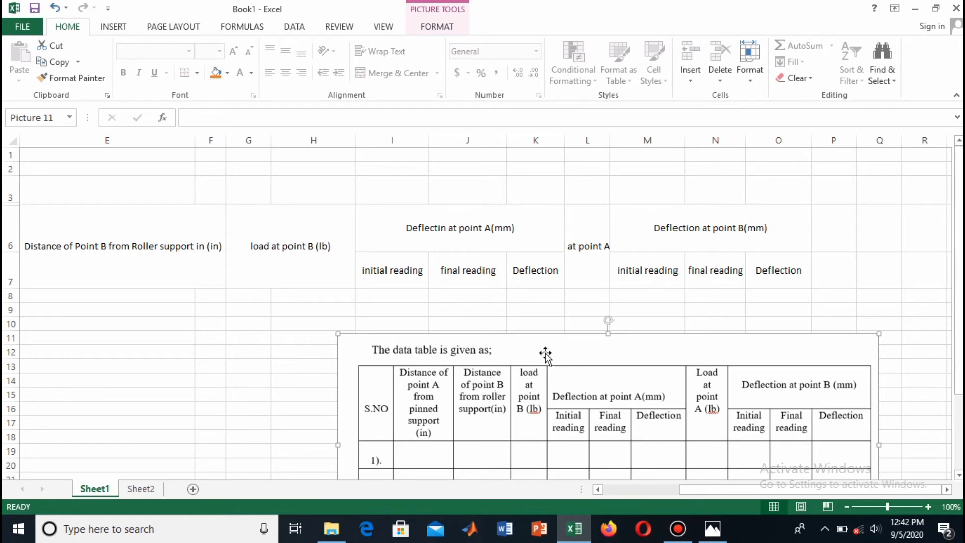
pyautogui.moveTo(548, 350); pyautogui.dragTo(612, 291)
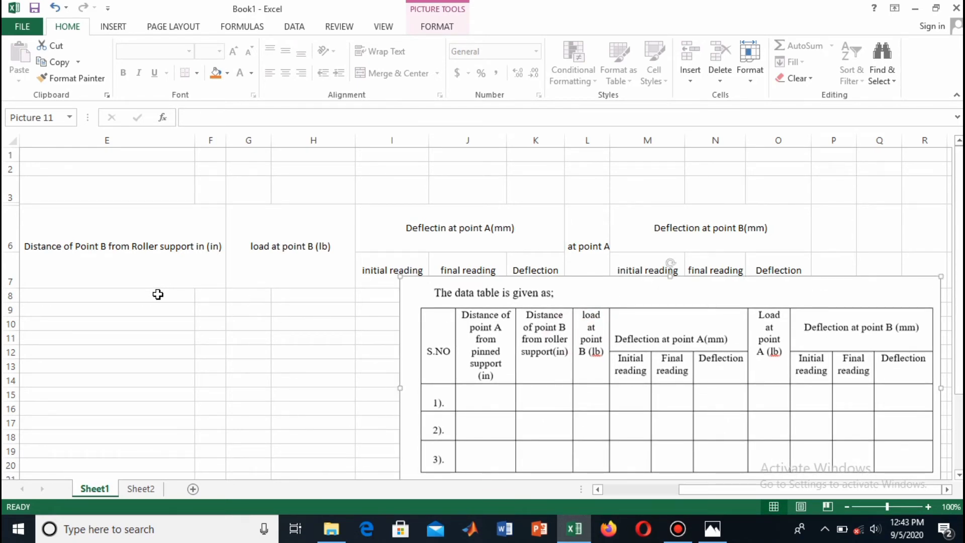
# Step: Enter the serial numbers "1).", "2)." and "3)." in cells C8 to C10 under the S.NO heading
pyautogui.click(133, 274)
pyautogui.press('Left')
pyautogui.press('Left')
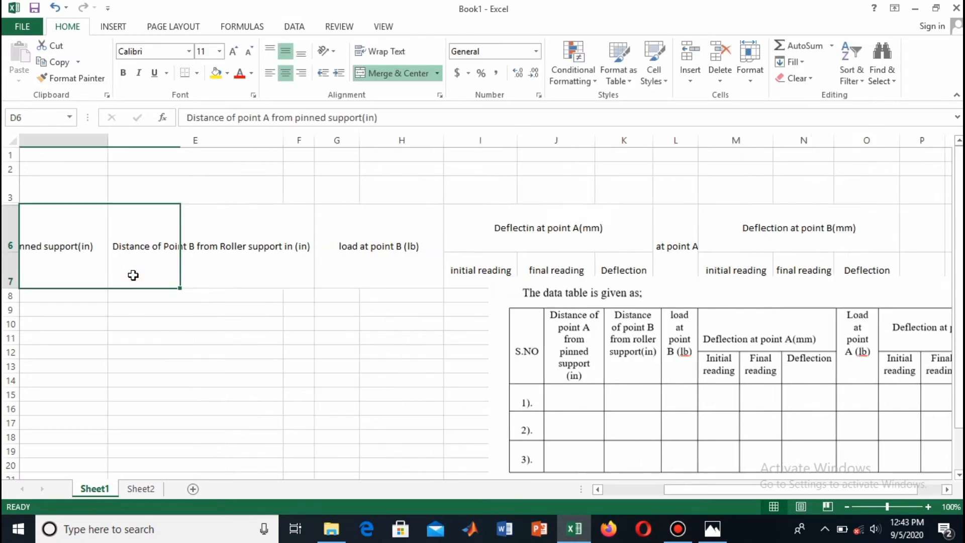
pyautogui.press('Left')
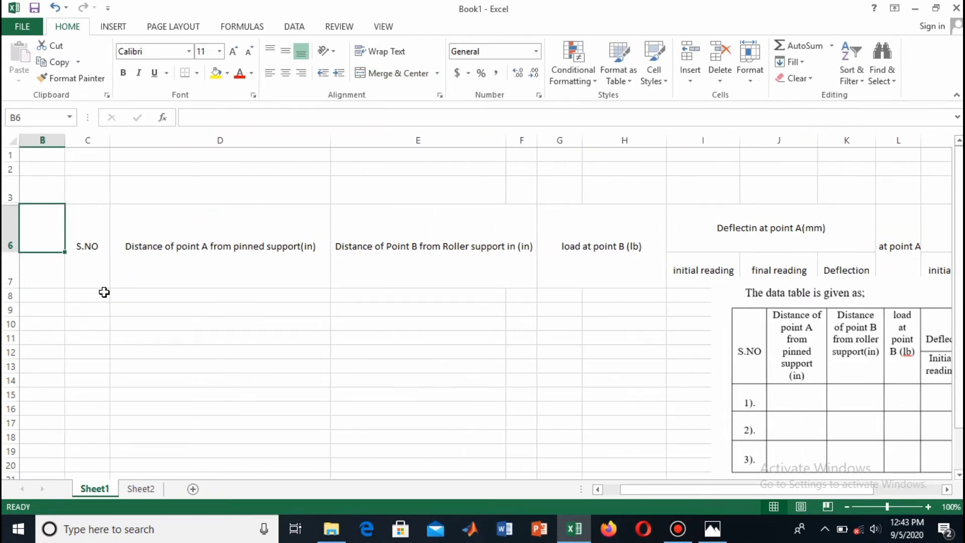
pyautogui.click(102, 295)
pyautogui.moveTo(98, 296); pyautogui.dragTo(96, 324)
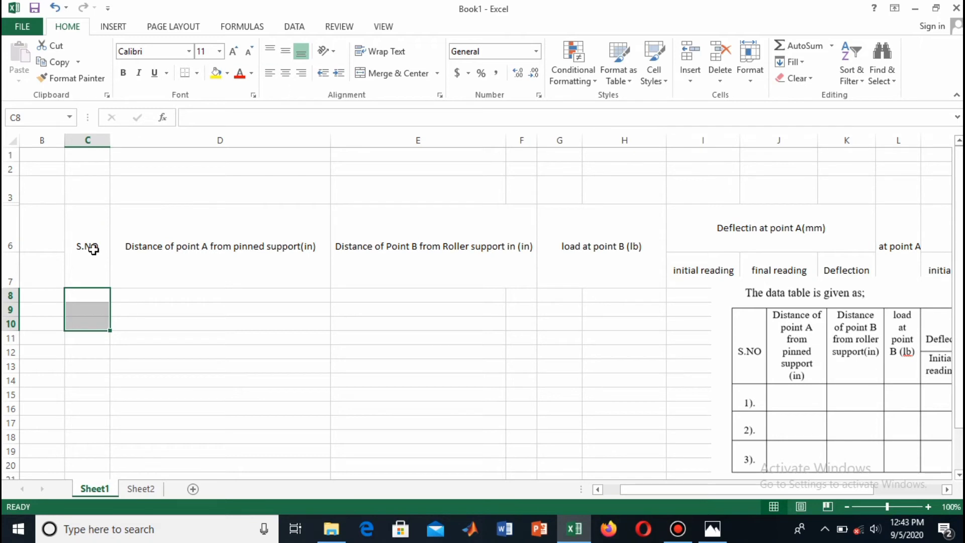
pyautogui.click(89, 295)
pyautogui.write('1')
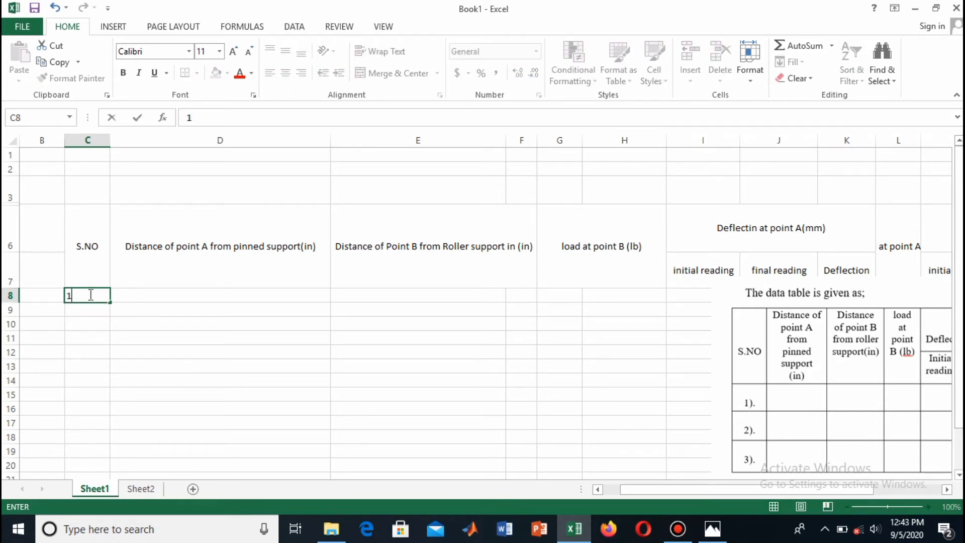
pyautogui.write(').')
pyautogui.press('Return')
pyautogui.write('2)')
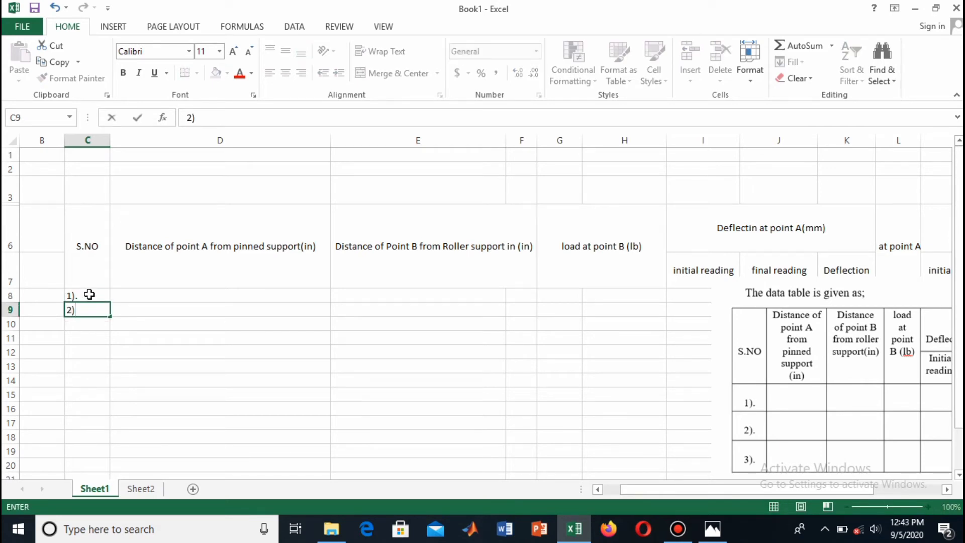
pyautogui.write('.')
pyautogui.press('Return')
pyautogui.write('3')
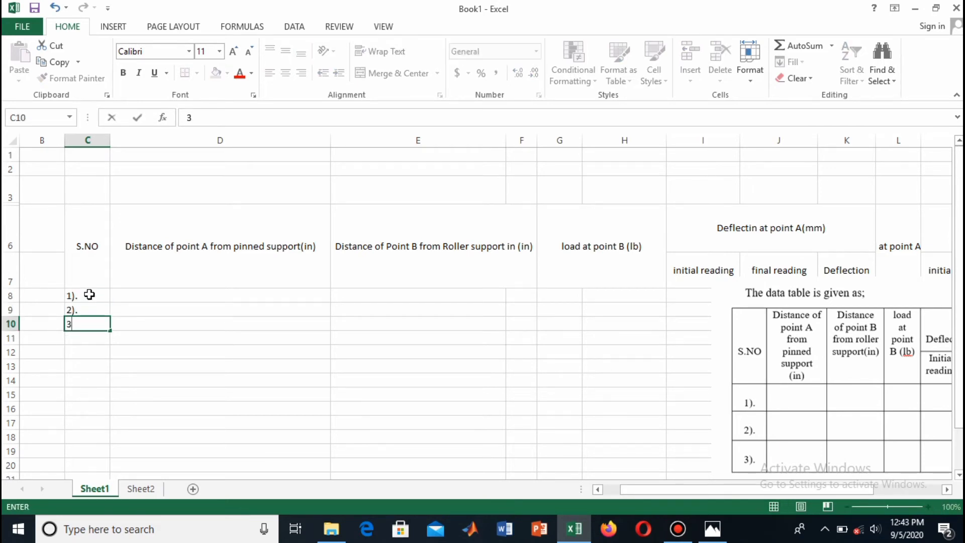
pyautogui.write(').')
# Step: Copy the table range C6 to O11 and paste it into a new blank Word document using the destination styles
pyautogui.moveTo(77, 229); pyautogui.dragTo(778, 297)
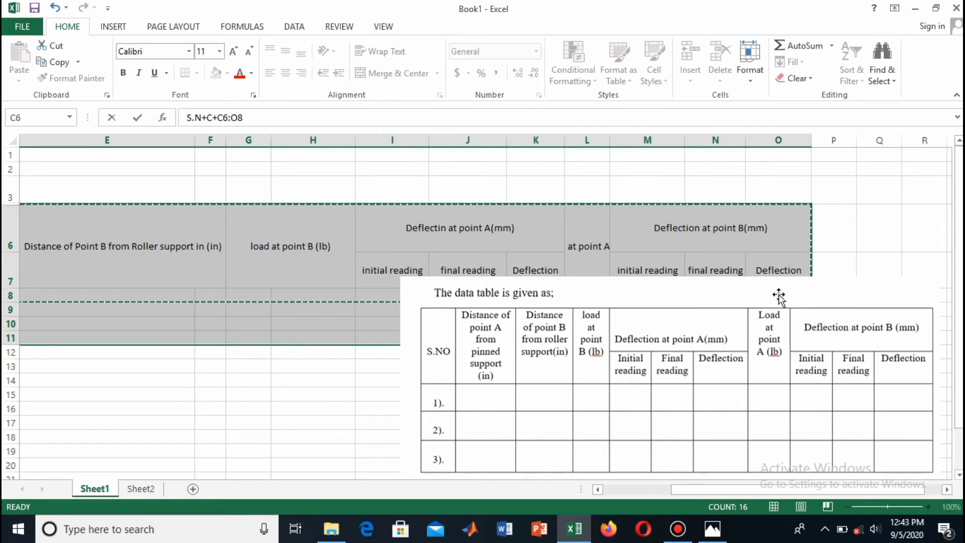
pyautogui.hotkey('ctrl', 'c')
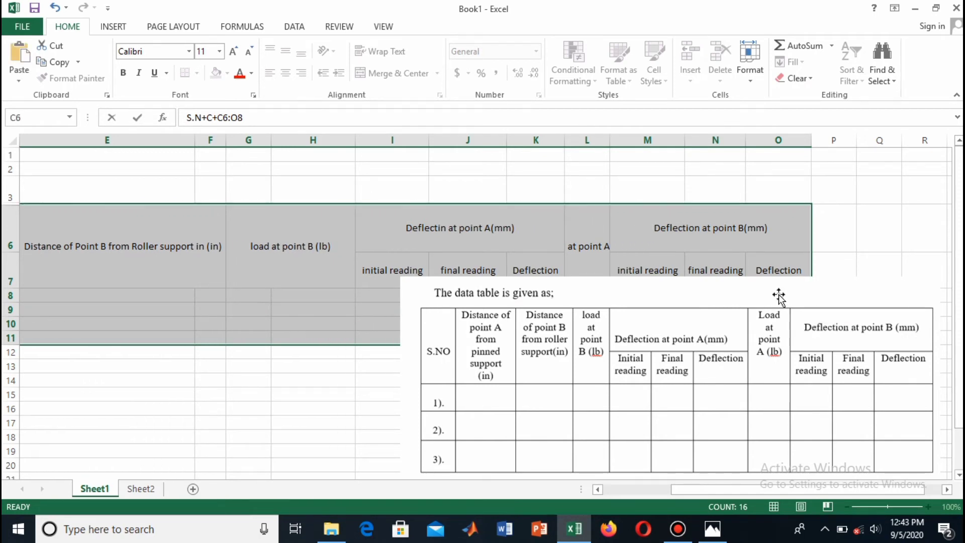
pyautogui.click(513, 535)
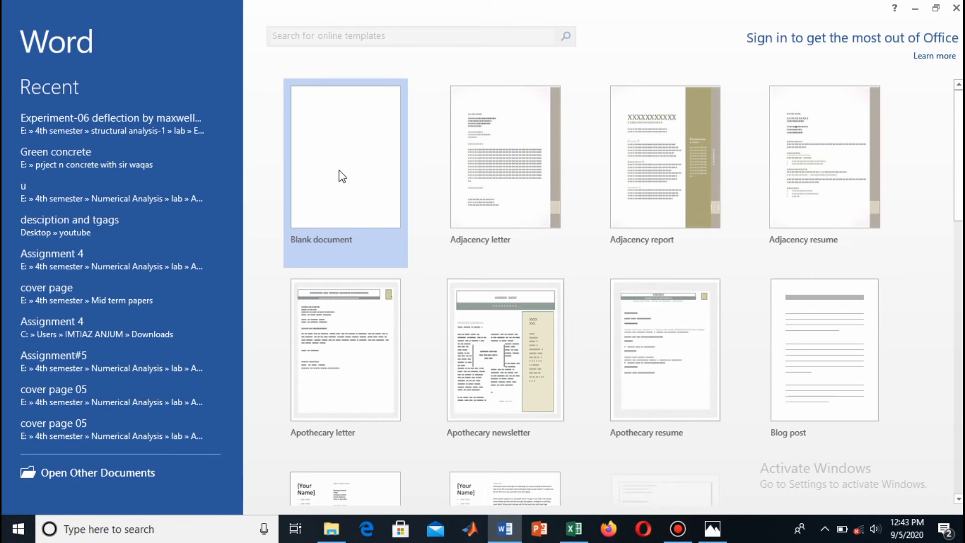
pyautogui.click(339, 171)
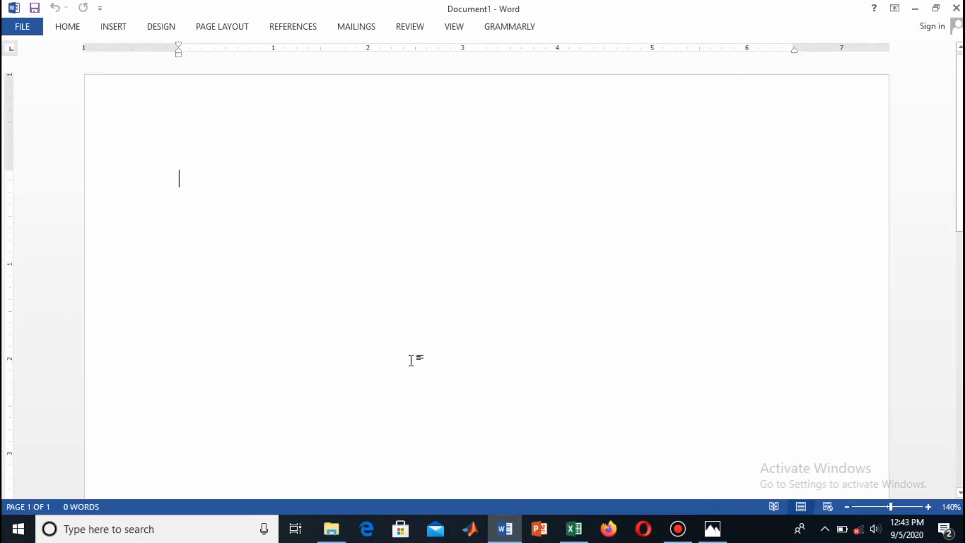
pyautogui.rightClick(411, 360)
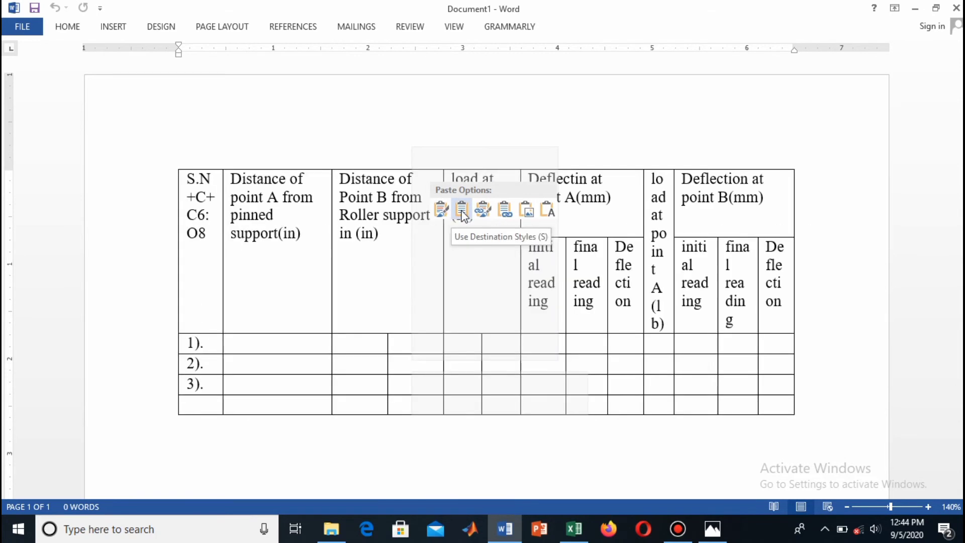
pyautogui.click(462, 215)
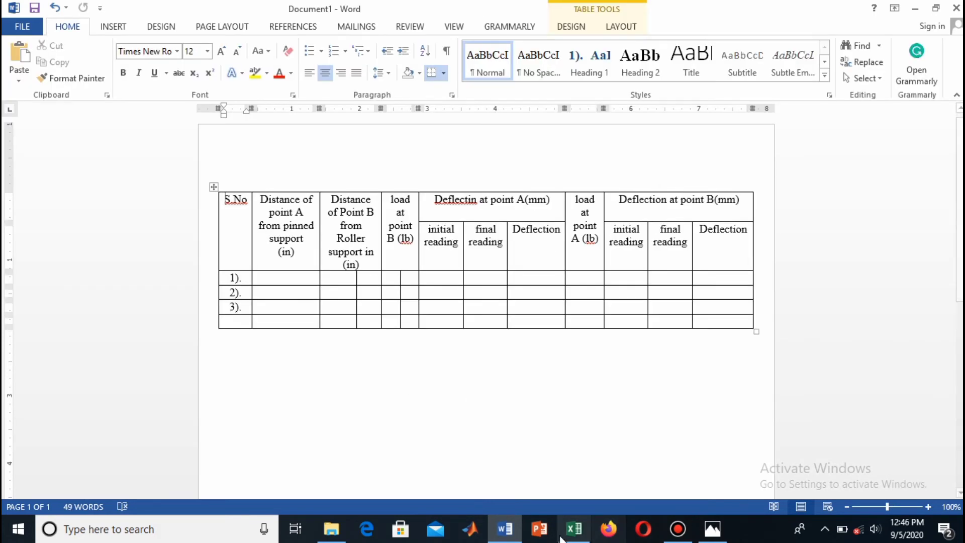
# Step: Copy the reference picture from Excel, paste it below the table in the Word document and widen it to reach the table's right edge
pyautogui.click(586, 529)
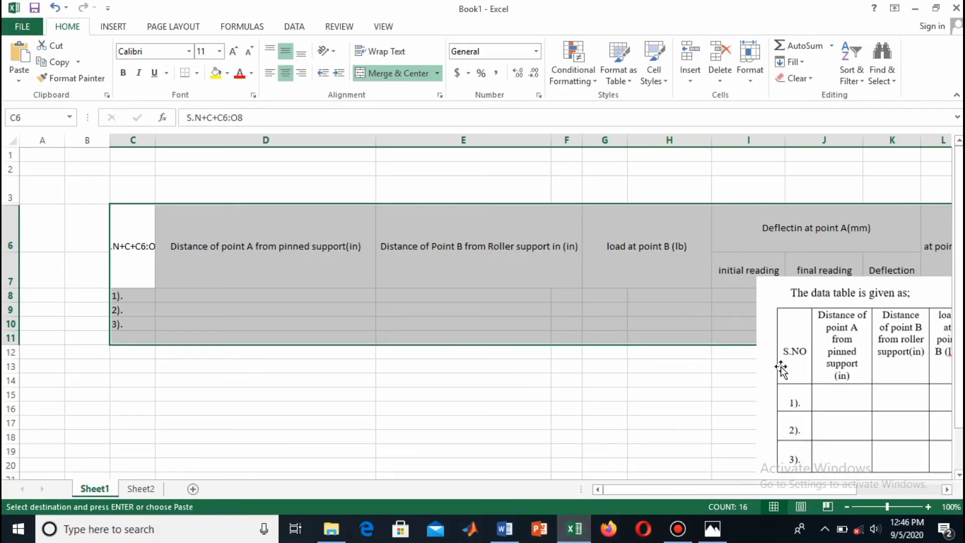
pyautogui.click(840, 357)
pyautogui.hotkey('ctrl', 'c')
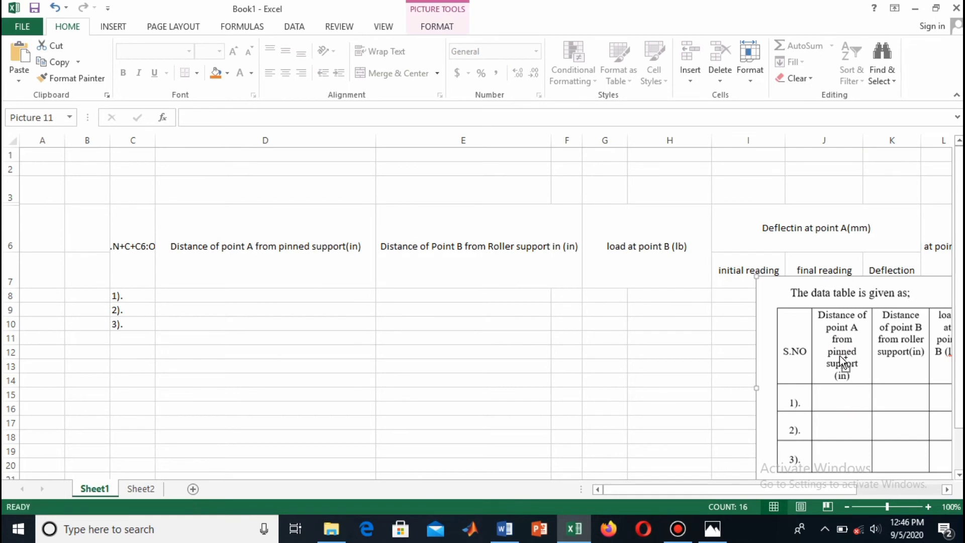
pyautogui.click(505, 529)
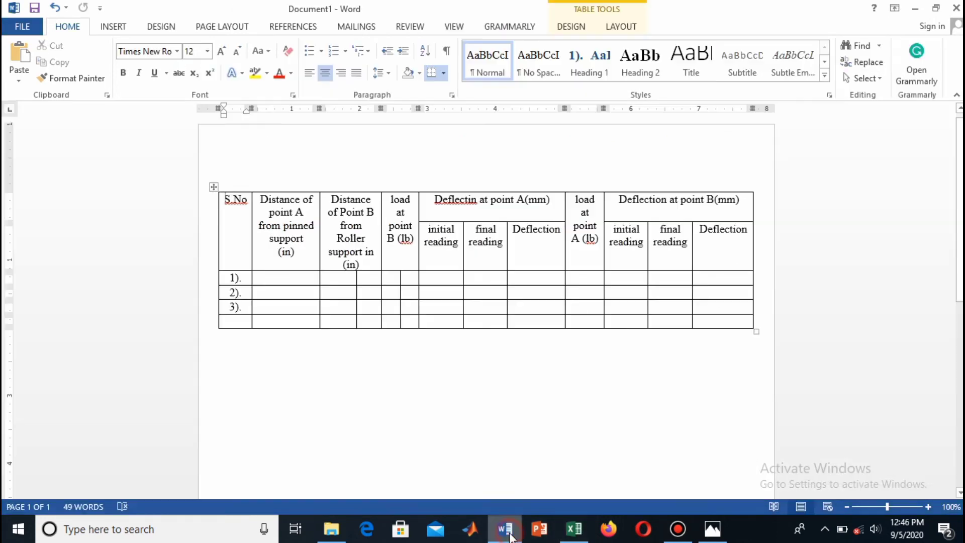
pyautogui.click(595, 383)
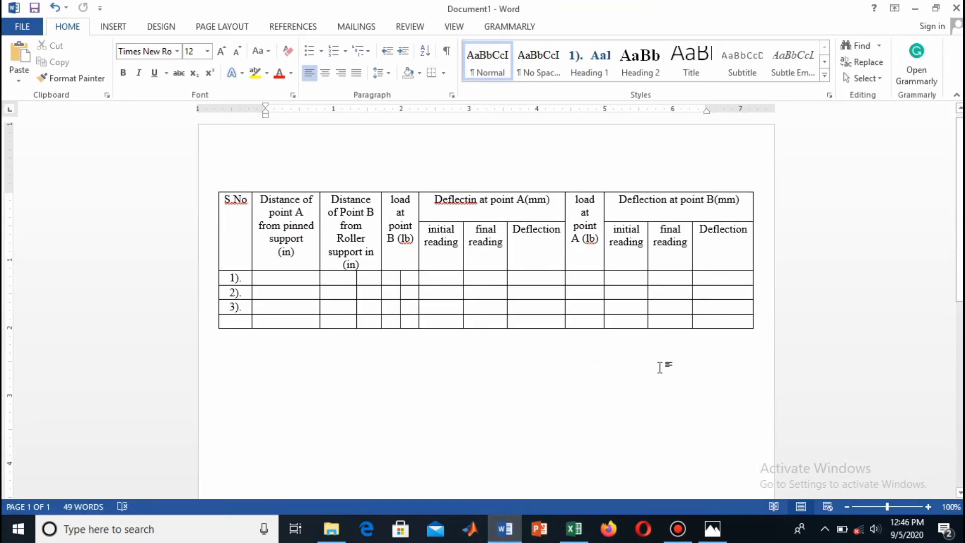
pyautogui.hotkey('ctrl', 'v')
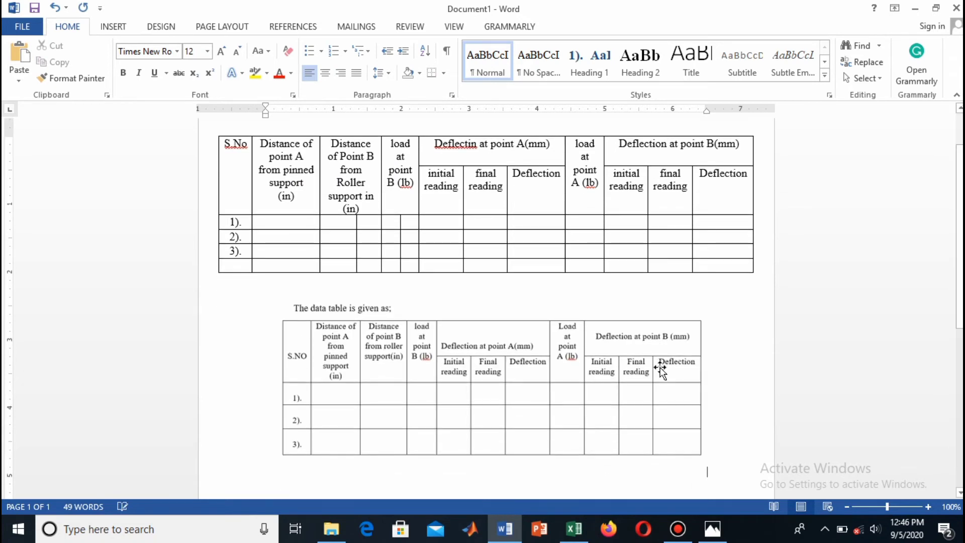
pyautogui.click(431, 346)
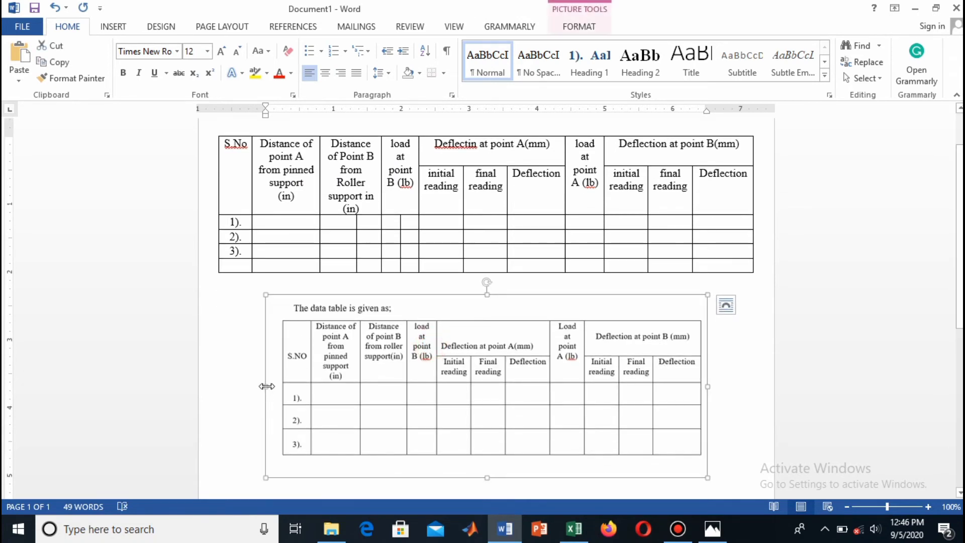
pyautogui.moveTo(266, 387); pyautogui.dragTo(218, 388)
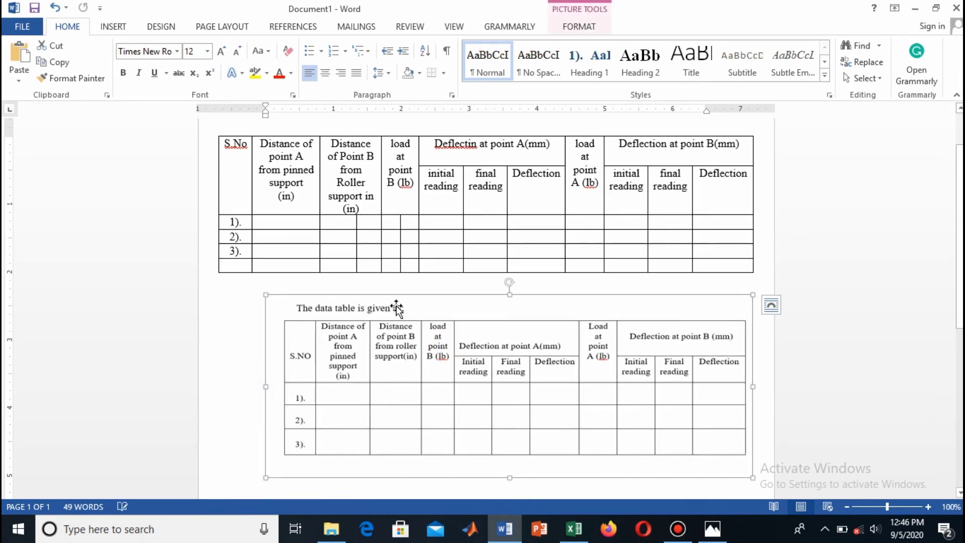
# Step: Shift the extra divider below the "load at point B (lb)" heading closer to that column's left border, and try to delete it
pyautogui.click(400, 225)
pyautogui.click(399, 224)
pyautogui.moveTo(400, 223)
pyautogui.mouseDown()
pyautogui.moveTo(379, 224)
pyautogui.moveTo(393, 224)
pyautogui.mouseUp()
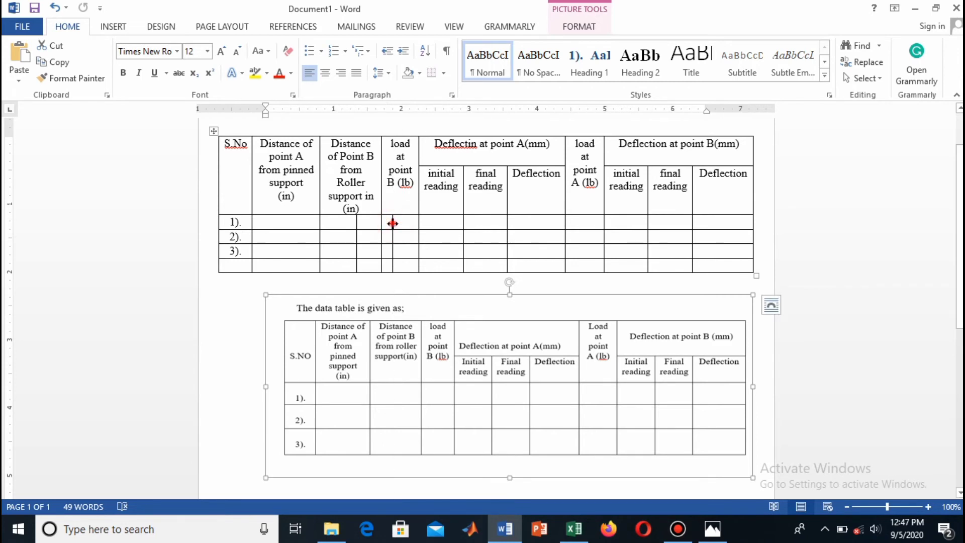
pyautogui.press('Delete')
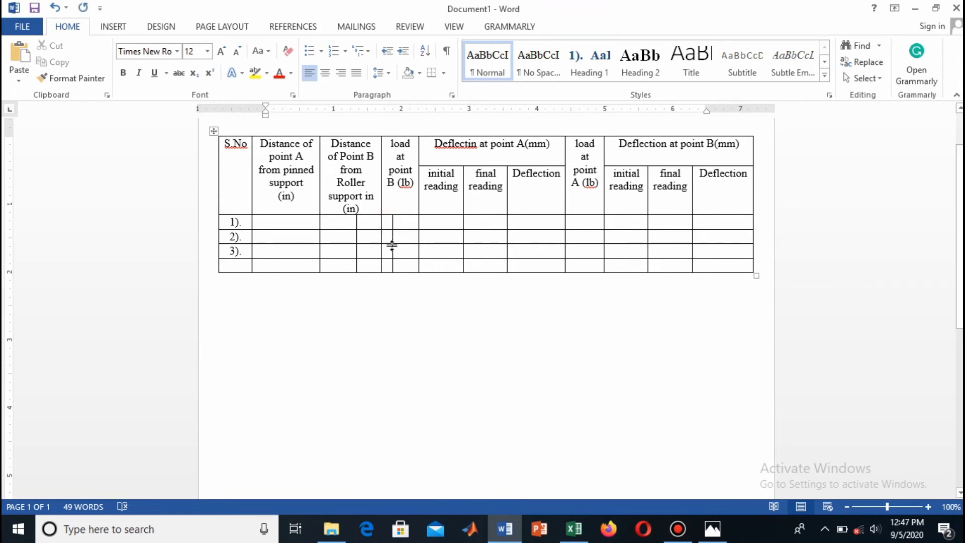
pyautogui.hotkey('ctrl', 'z')
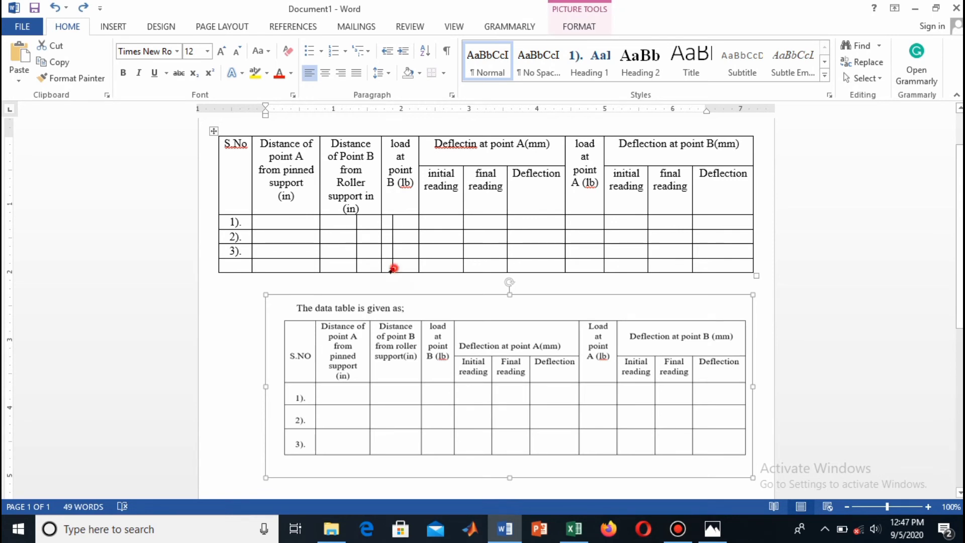
# Step: Try to delete the split columns below the "load at point B (lb)" heading in the Word table, and undo the deletion
pyautogui.moveTo(391, 271); pyautogui.dragTo(382, 230)
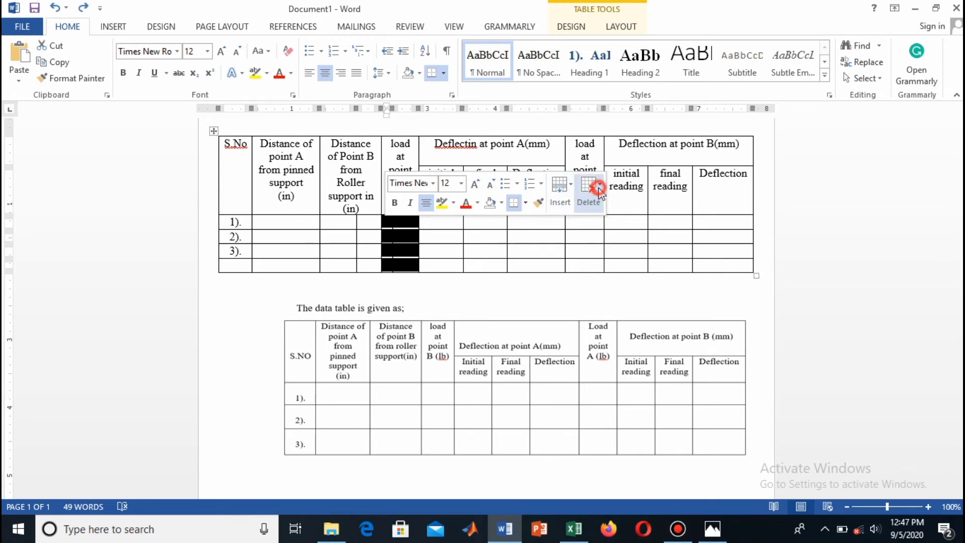
pyautogui.click(598, 206)
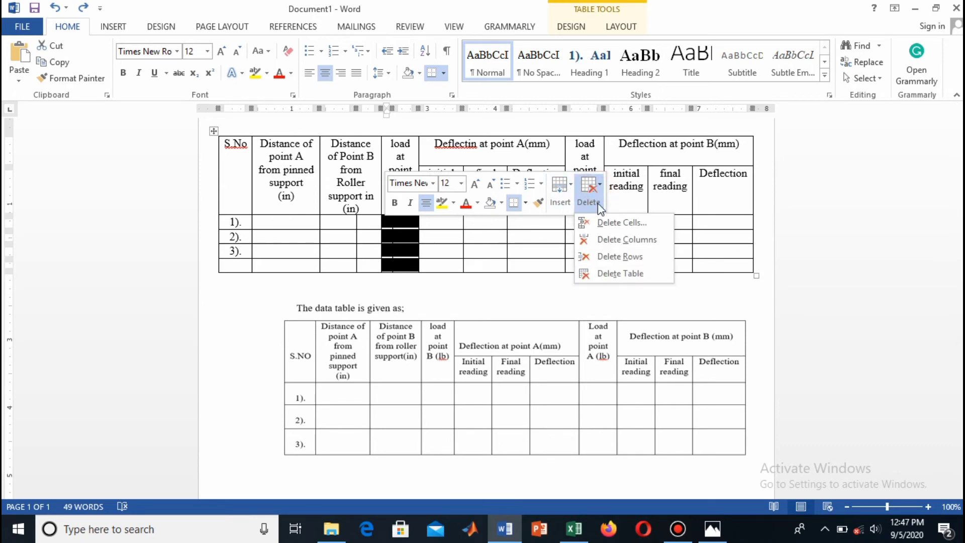
pyautogui.click(608, 242)
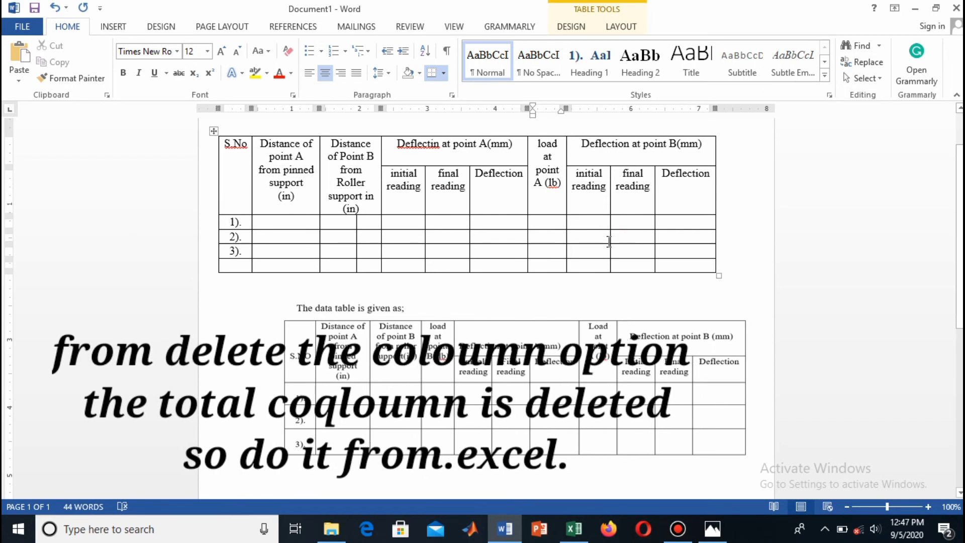
pyautogui.hotkey('ctrl', 'z')
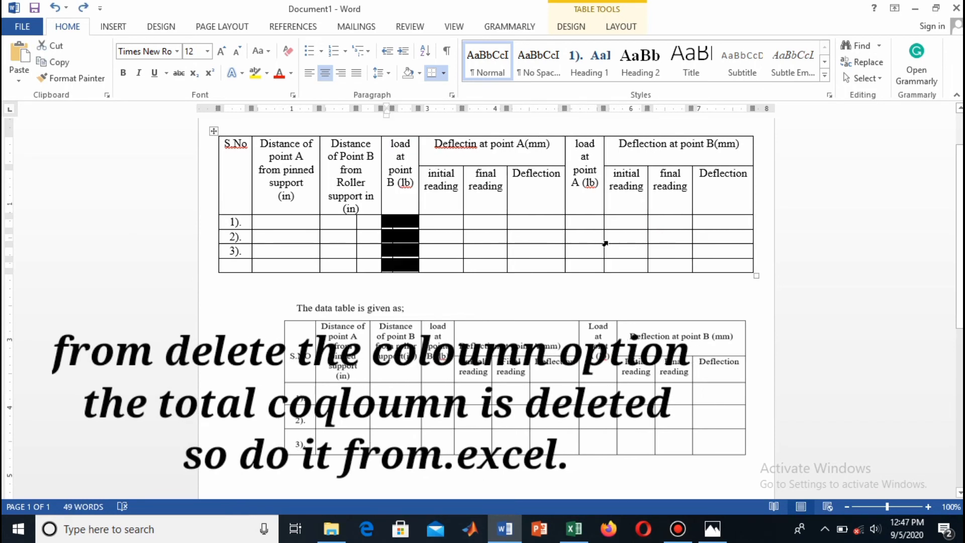
pyautogui.click(449, 286)
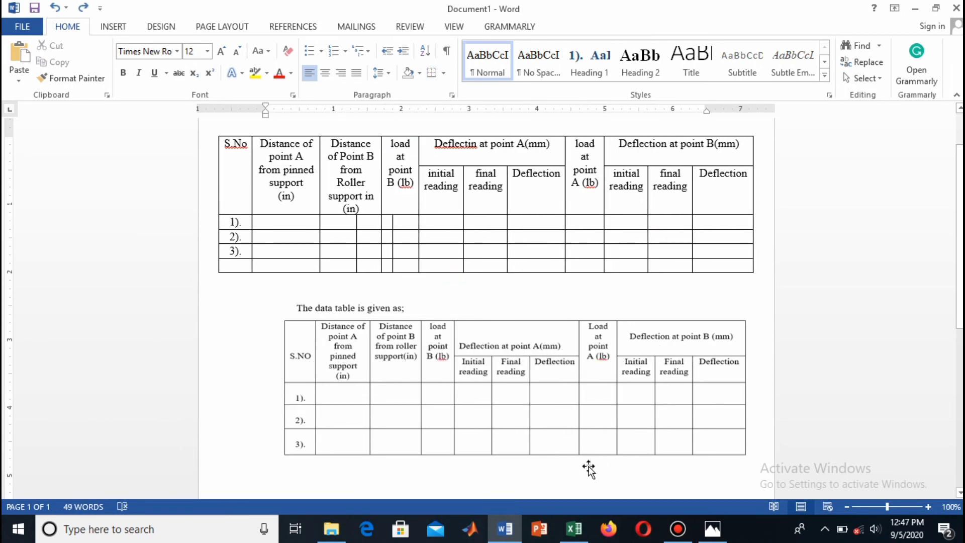
# Step: In Excel, delete sheet column H under the "load at point B (lb)" heading and widen column G to fit the heading
pyautogui.click(574, 528)
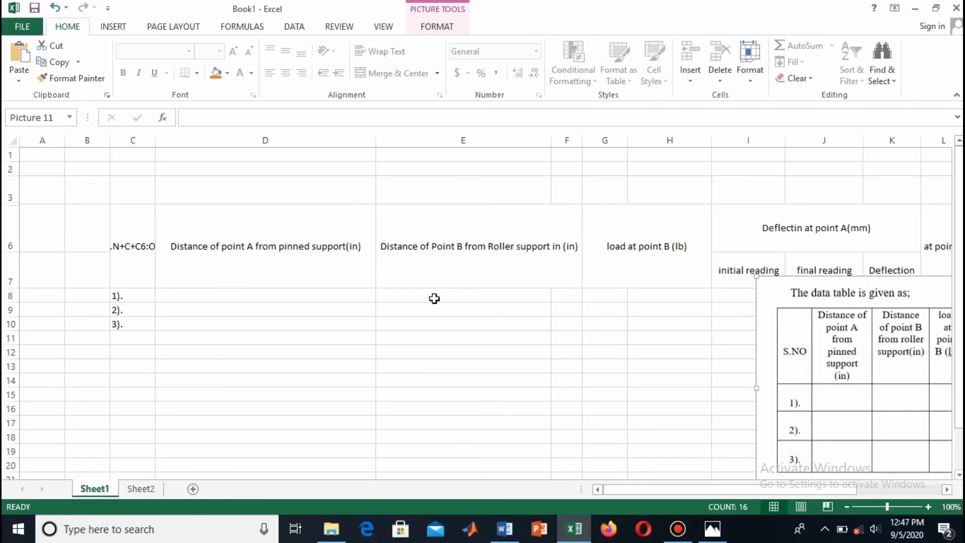
pyautogui.moveTo(641, 390); pyautogui.dragTo(616, 299)
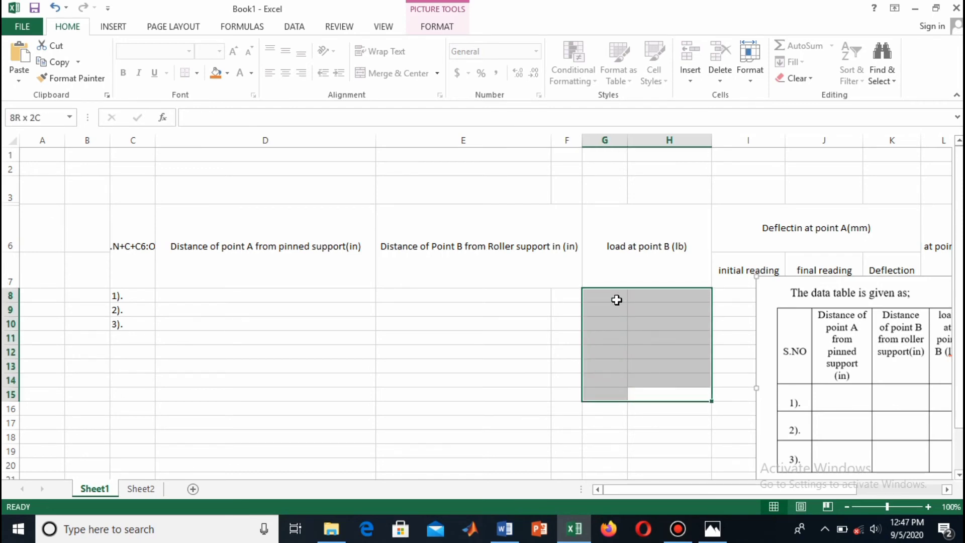
pyautogui.click(628, 155)
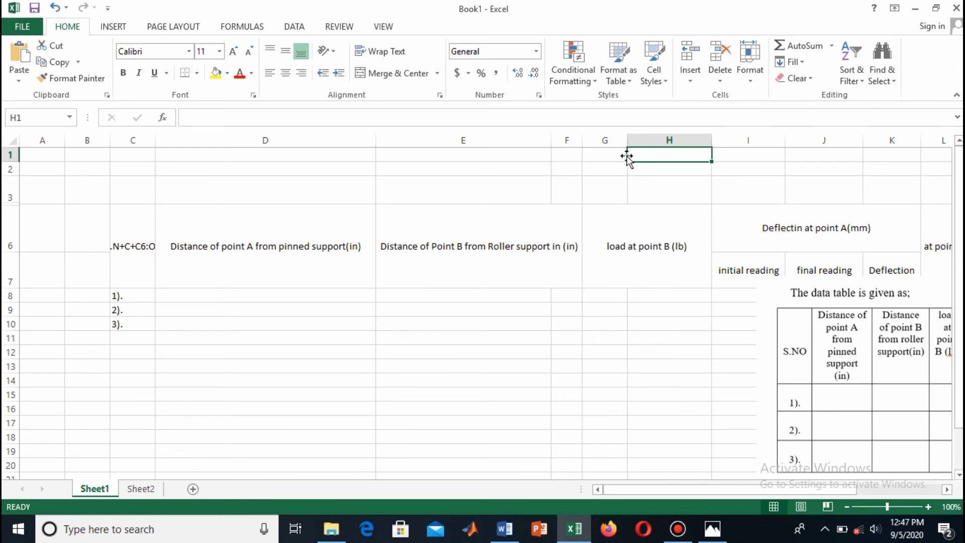
pyautogui.click(623, 155)
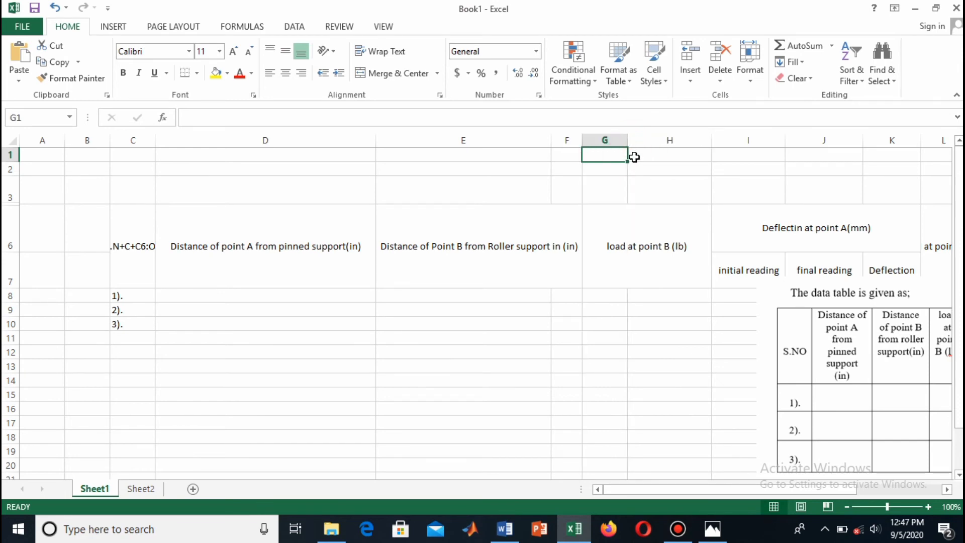
pyautogui.click(632, 157)
pyautogui.click(719, 80)
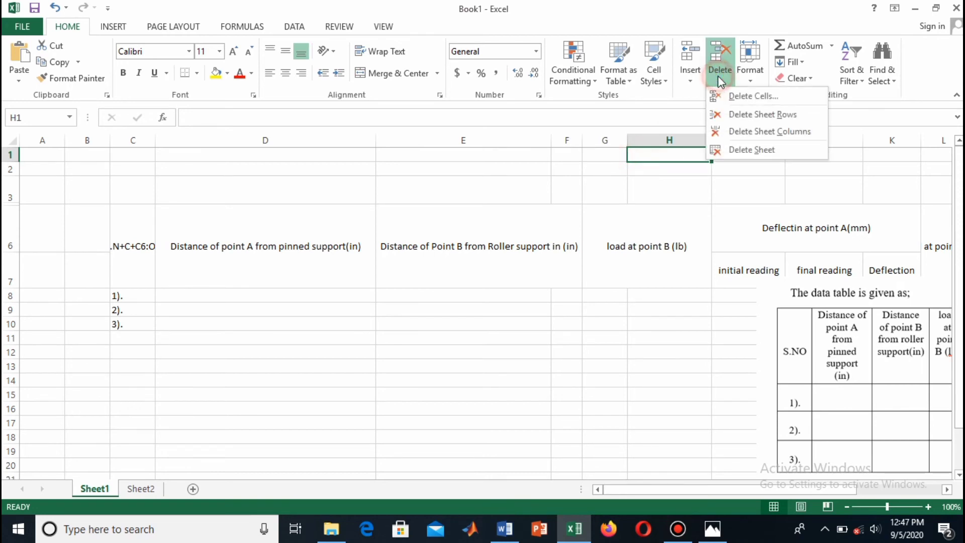
pyautogui.click(761, 132)
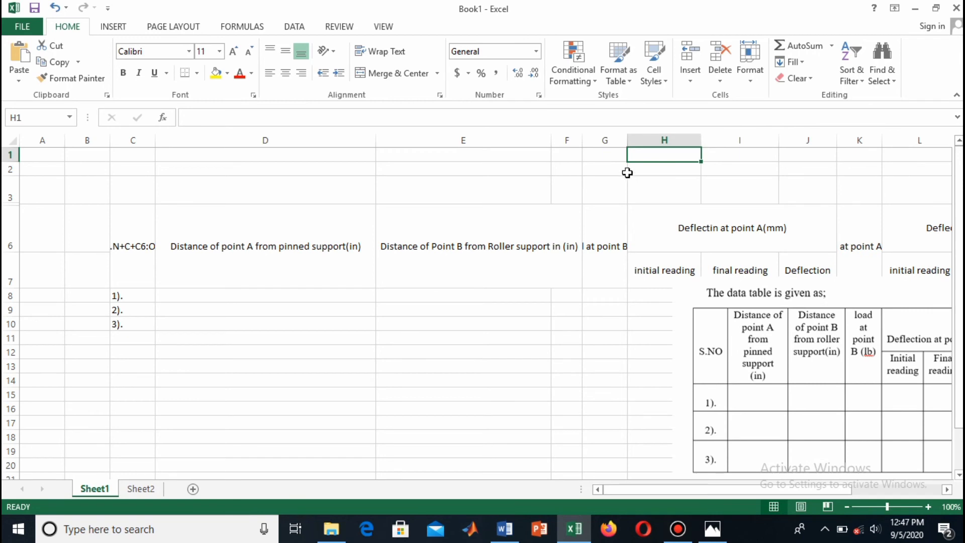
pyautogui.click(609, 299)
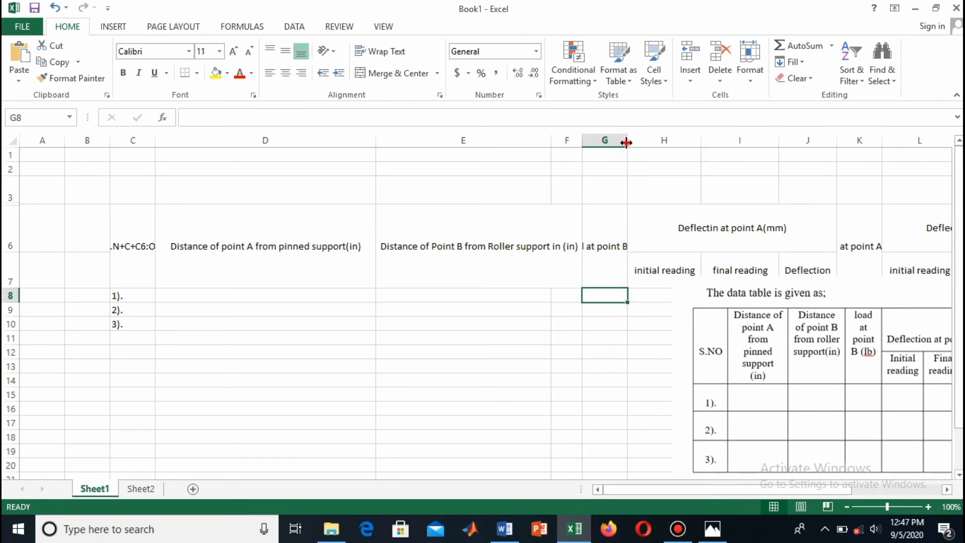
pyautogui.moveTo(626, 143); pyautogui.dragTo(681, 144)
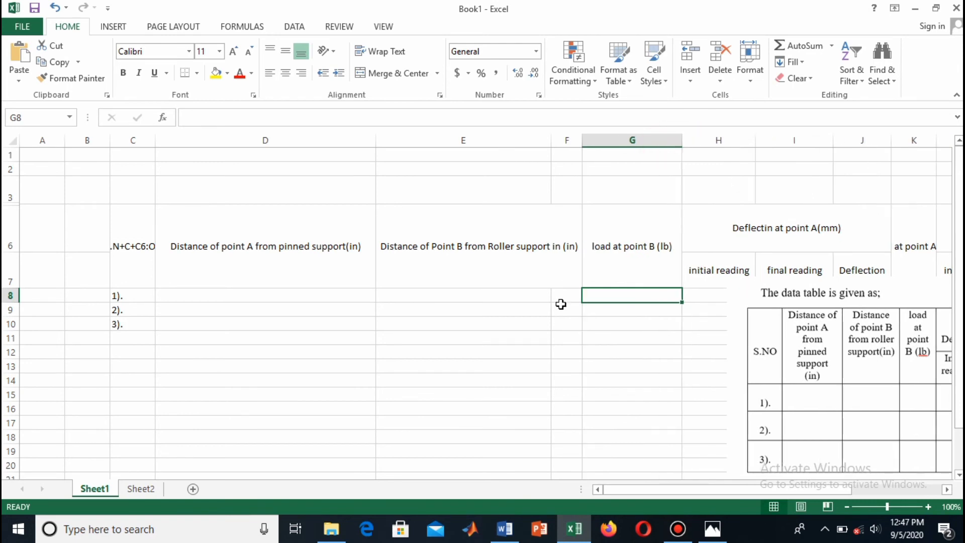
# Step: Move the reference picture in Excel down to about row 16 and check the Word table for the other extra divider
pyautogui.moveTo(777, 308); pyautogui.dragTo(786, 436)
pyautogui.click(507, 532)
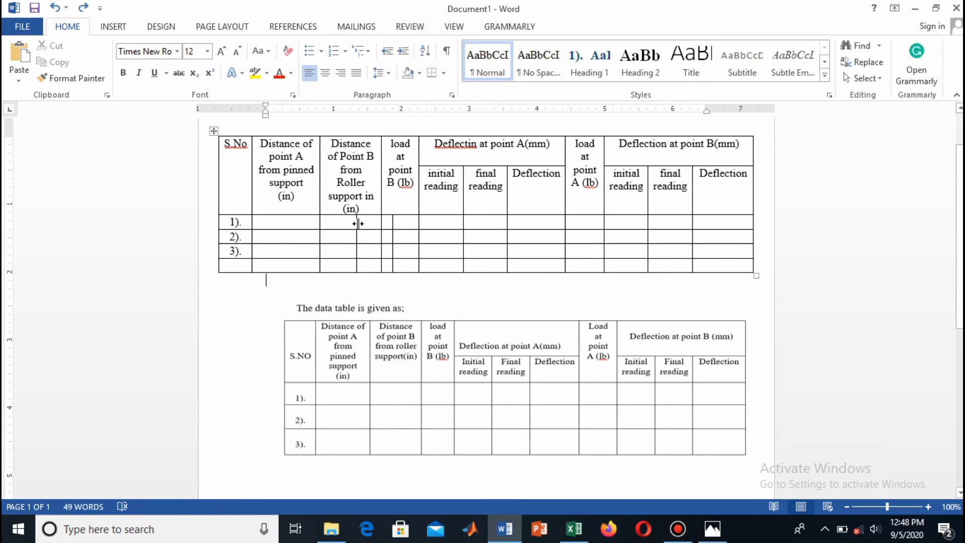
pyautogui.click(568, 533)
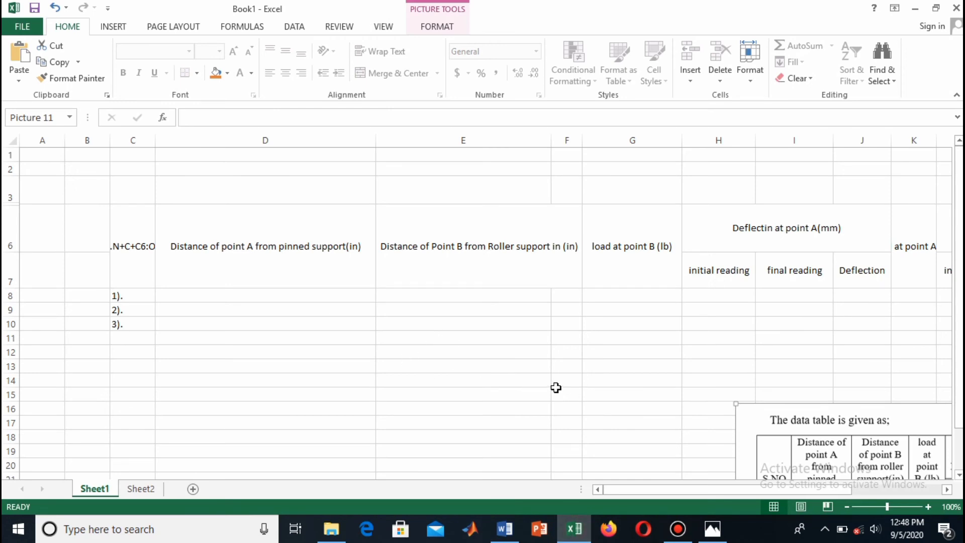
# Step: Delete sheet column F under the "Distance of Point B from Roller support in (in)" heading and widen column E to fit the heading
pyautogui.moveTo(556, 383); pyautogui.dragTo(537, 294)
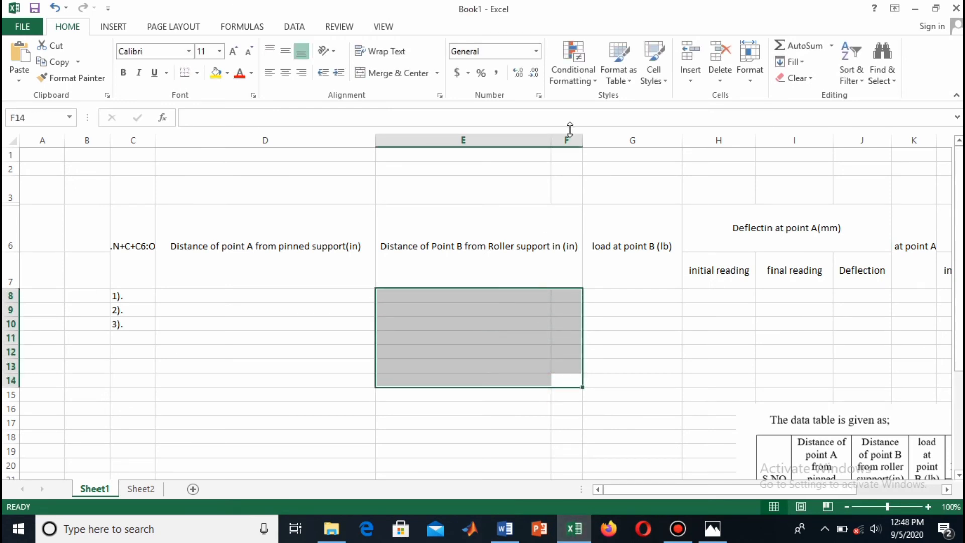
pyautogui.click(551, 157)
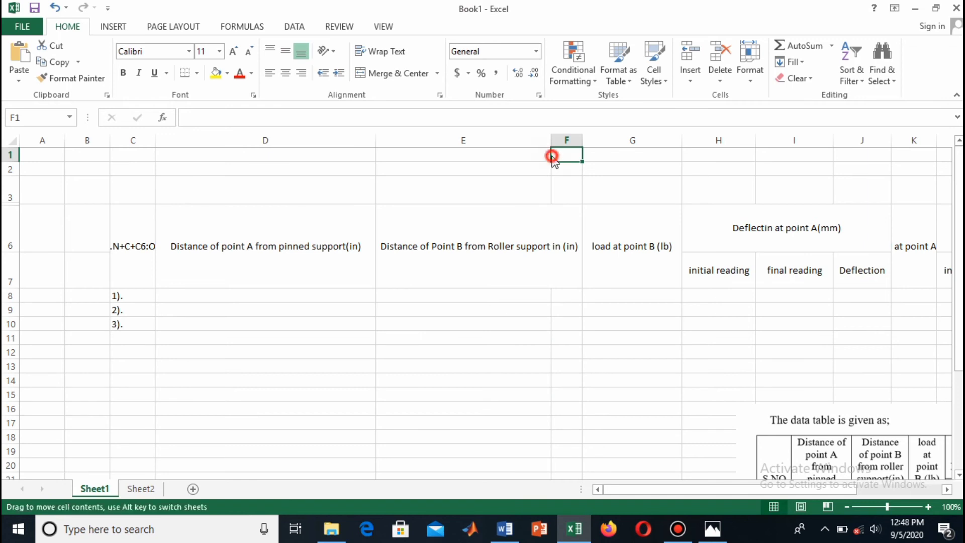
pyautogui.click(549, 177)
pyautogui.click(564, 170)
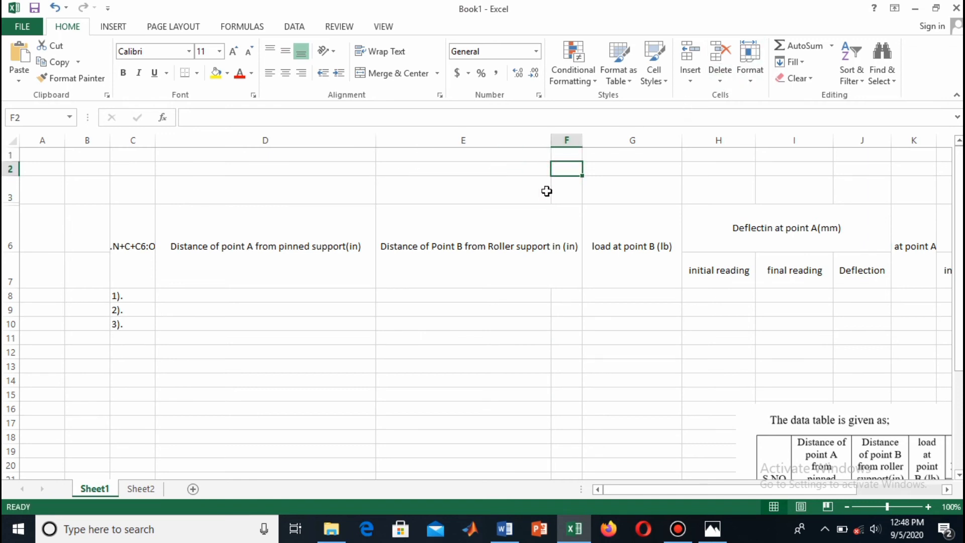
pyautogui.click(561, 172)
pyautogui.click(566, 171)
pyautogui.click(727, 80)
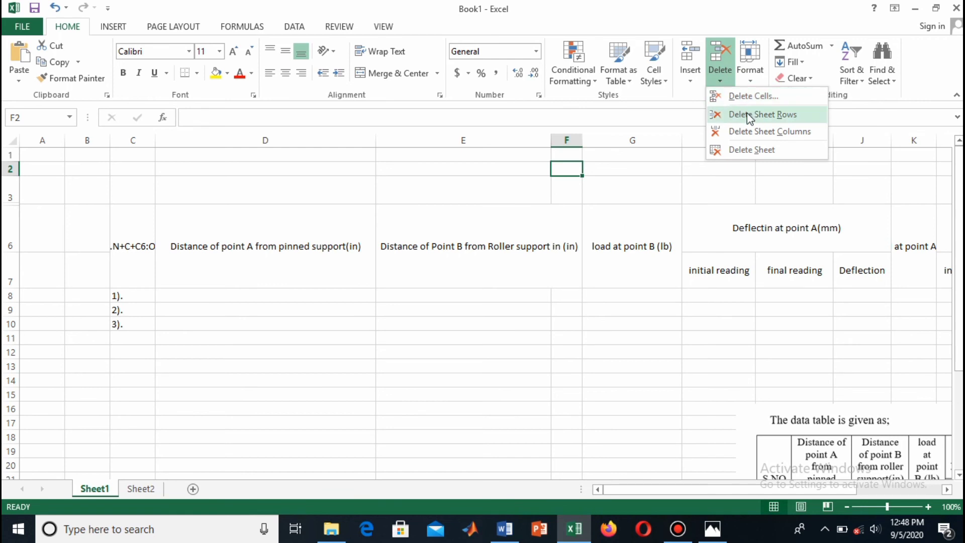
pyautogui.click(747, 132)
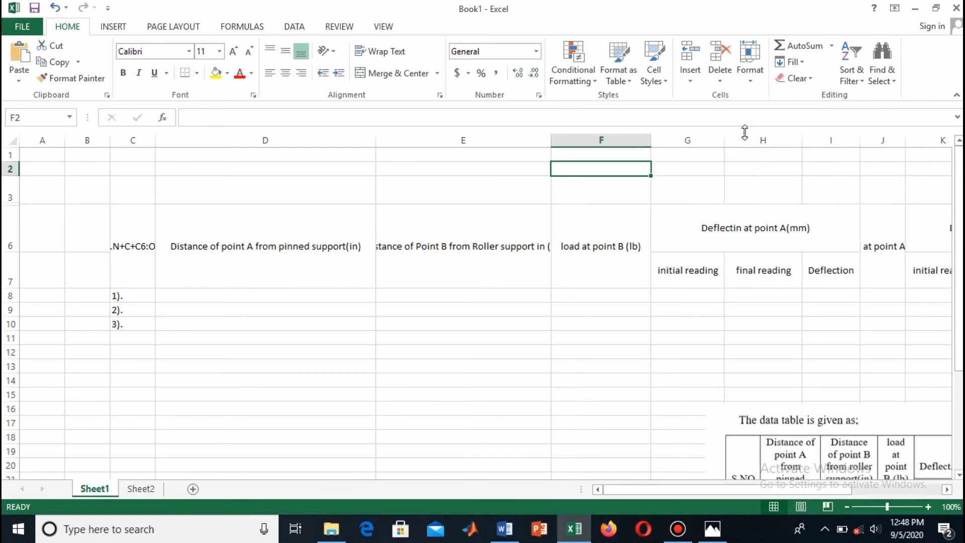
pyautogui.hotkey('ctrl', 'z')
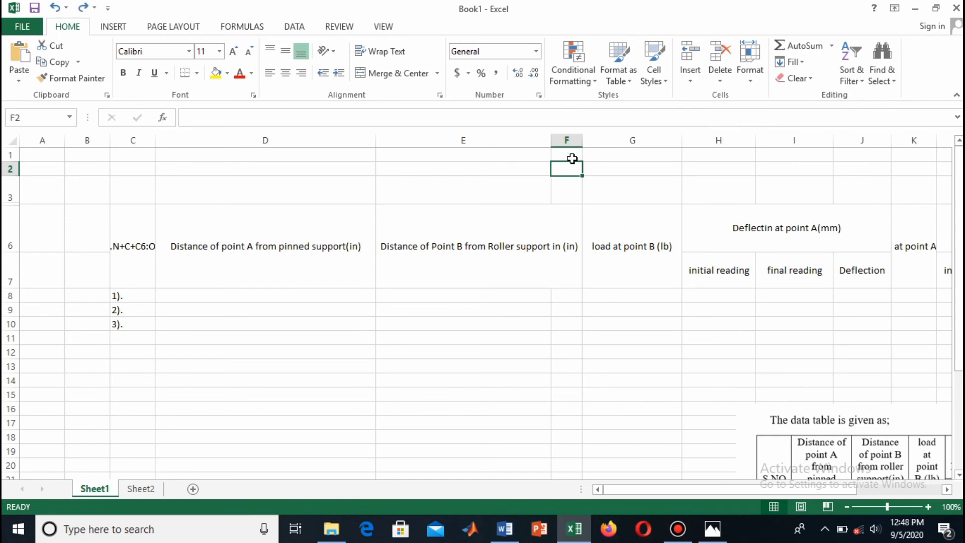
pyautogui.click(719, 80)
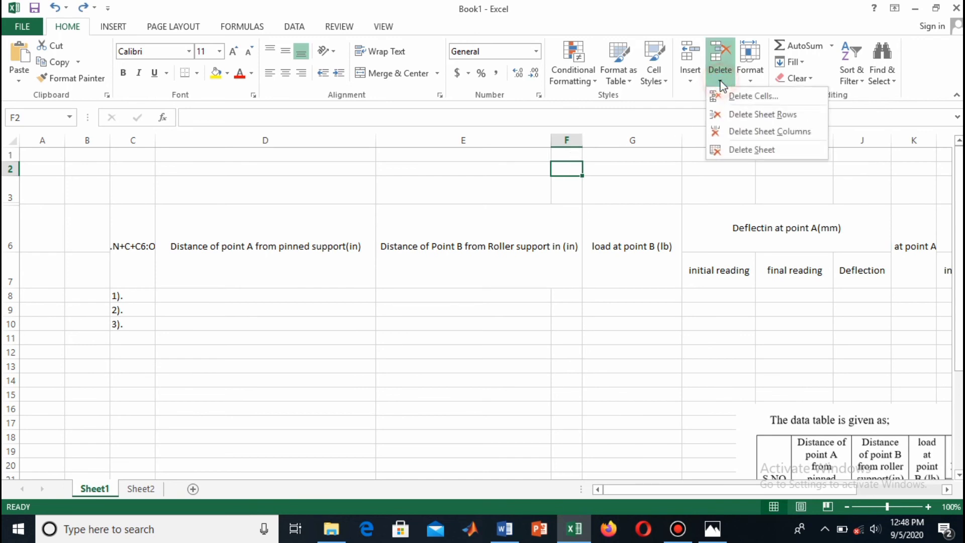
pyautogui.click(765, 132)
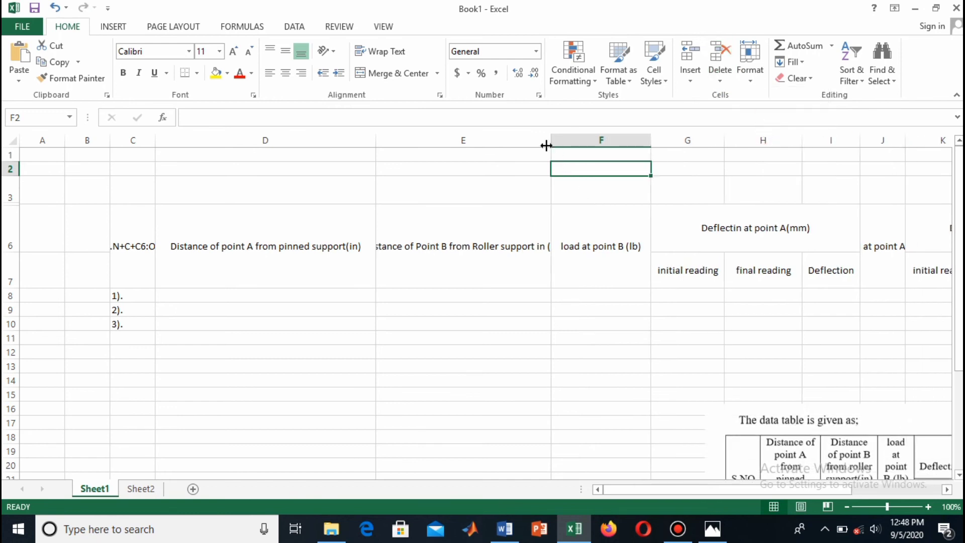
pyautogui.moveTo(550, 145); pyautogui.dragTo(582, 145)
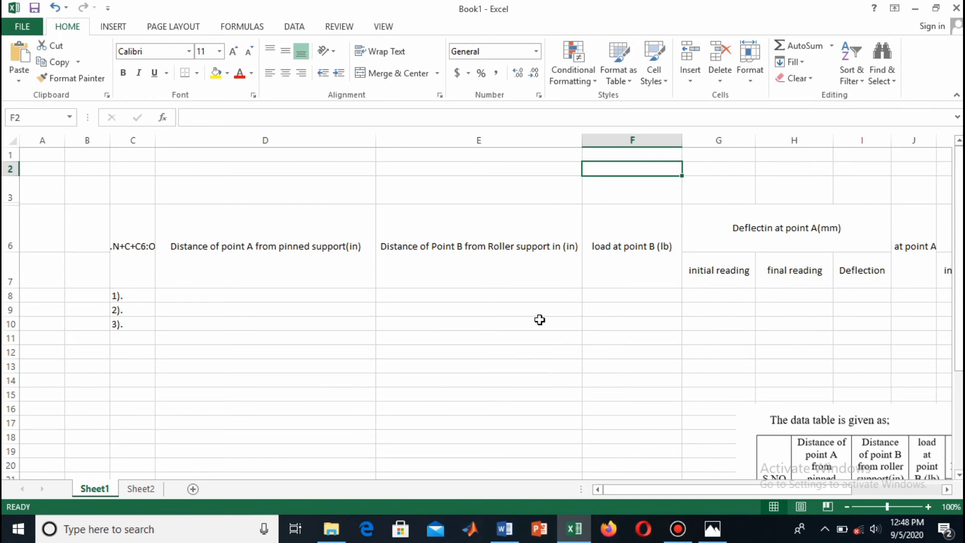
# Step: Remove the stray characters from the serial number heading in cell C6 so it reads "S.N"
pyautogui.doubleClick(147, 264)
pyautogui.press('BackSpace')
pyautogui.press('BackSpace')
pyautogui.press('BackSpace')
pyautogui.press('BackSpace')
pyautogui.press('BackSpace')
pyautogui.press('BackSpace')
pyautogui.press('BackSpace')
pyautogui.press('BackSpace')
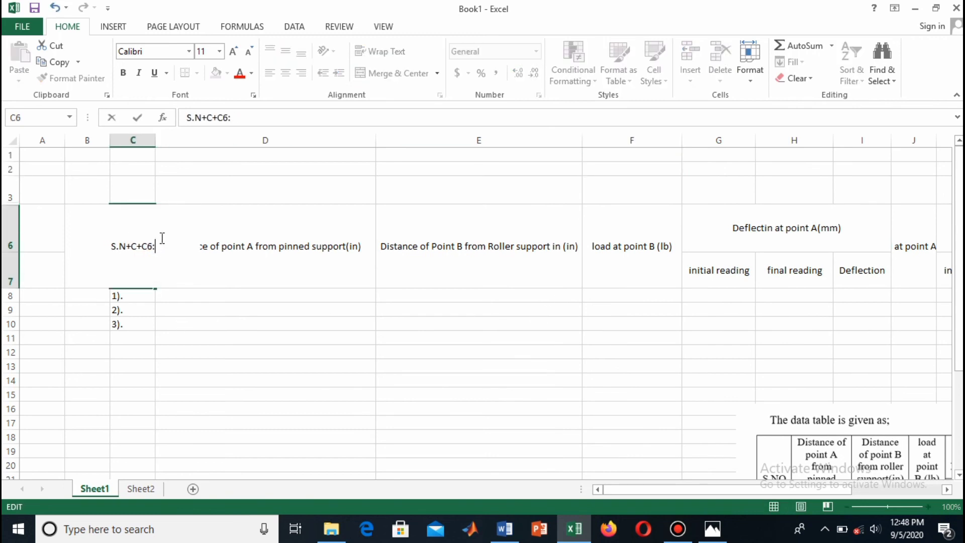
pyautogui.click(166, 346)
# Step: Copy the corrected table range C6 to M10 and switch to the Word document
pyautogui.moveTo(125, 257)
pyautogui.mouseDown()
pyautogui.moveTo(153, 327)
pyautogui.moveTo(499, 312)
pyautogui.moveTo(770, 355)
pyautogui.moveTo(898, 347)
pyautogui.moveTo(899, 335)
pyautogui.moveTo(868, 327)
pyautogui.moveTo(767, 326)
pyautogui.mouseUp()
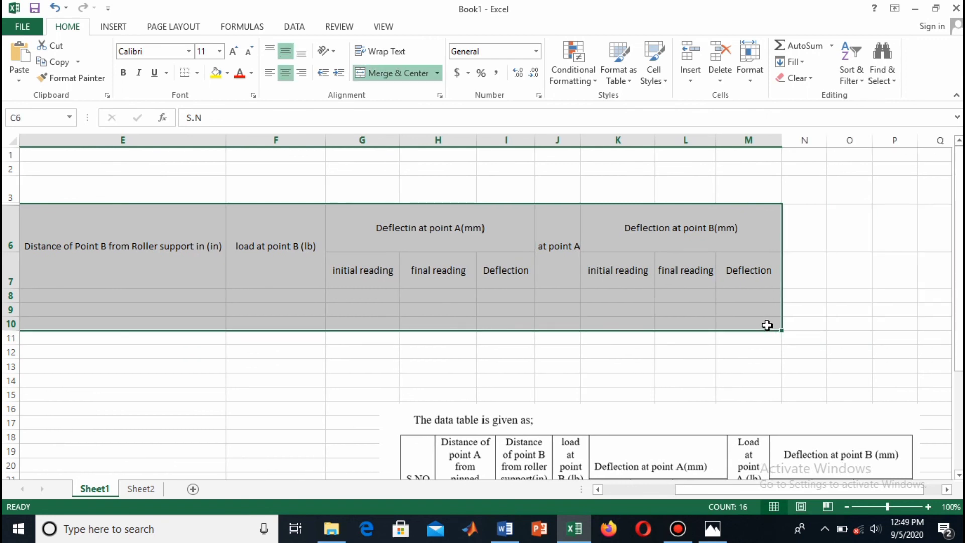
pyautogui.hotkey('ctrl', 'c')
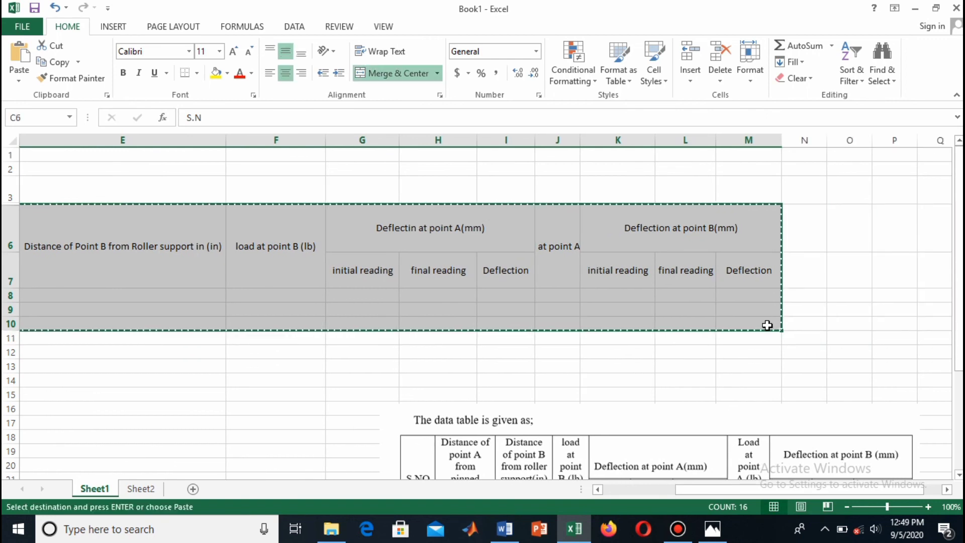
pyautogui.click(505, 528)
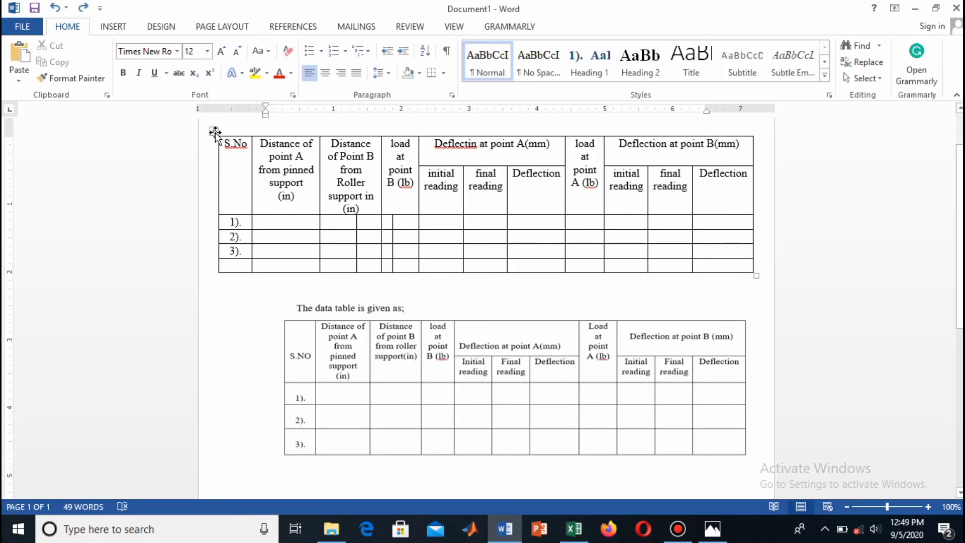
# Step: Delete the entire old table above the reference picture in the Word document
pyautogui.click(212, 133)
pyautogui.press('Delete')
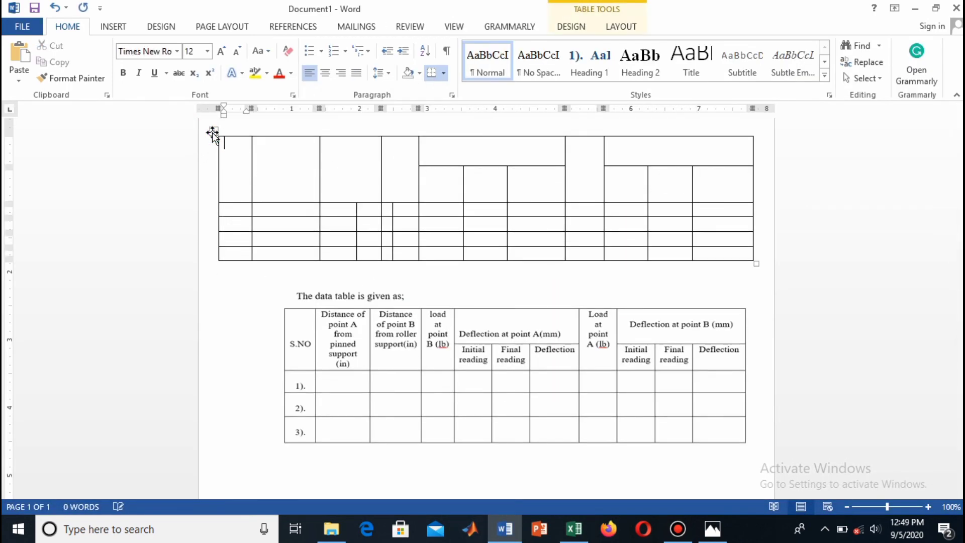
pyautogui.click(212, 133)
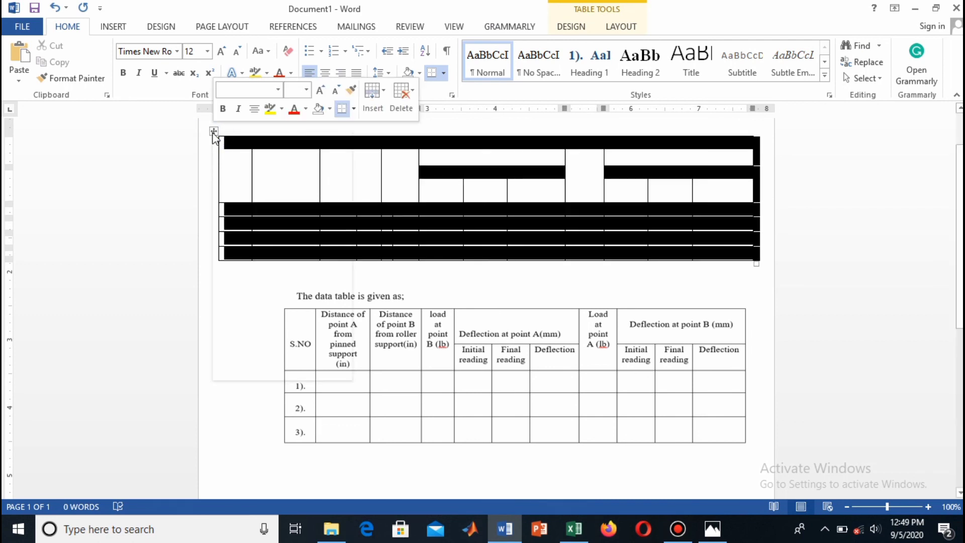
pyautogui.rightClick(213, 132)
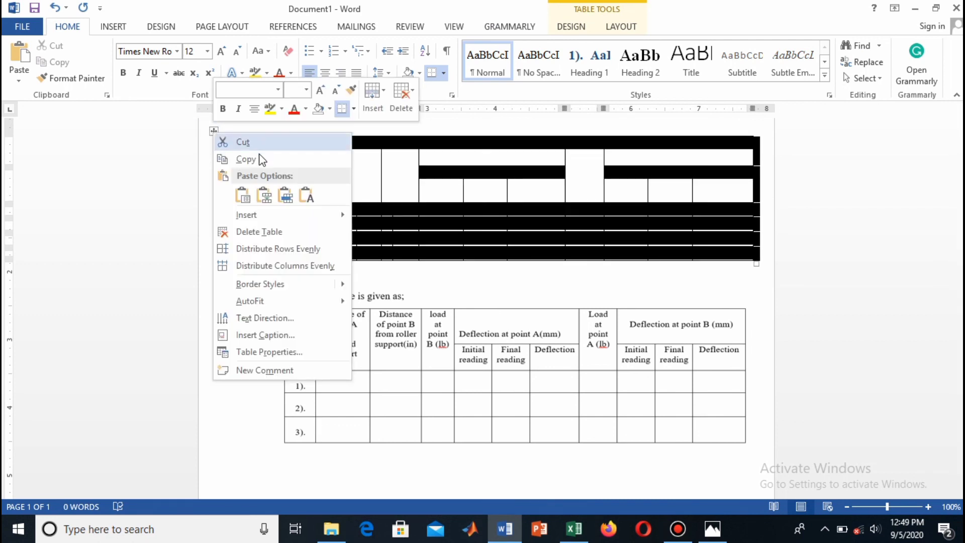
pyautogui.click(257, 234)
# Step: Paste the copied Excel table above the reference picture using the destination styles, undoing the first paste with source formatting
pyautogui.hotkey('ctrl', 'v')
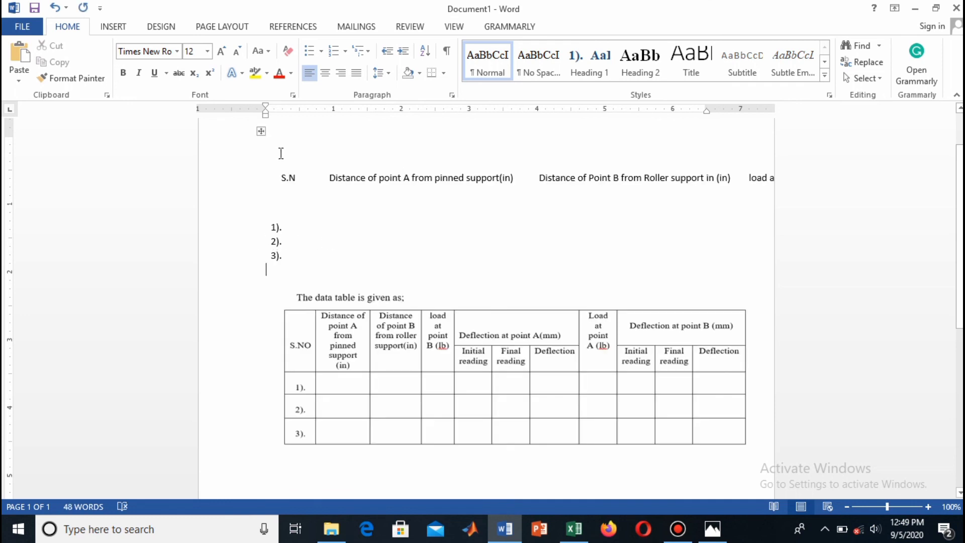
pyautogui.hotkey('ctrl', 'z')
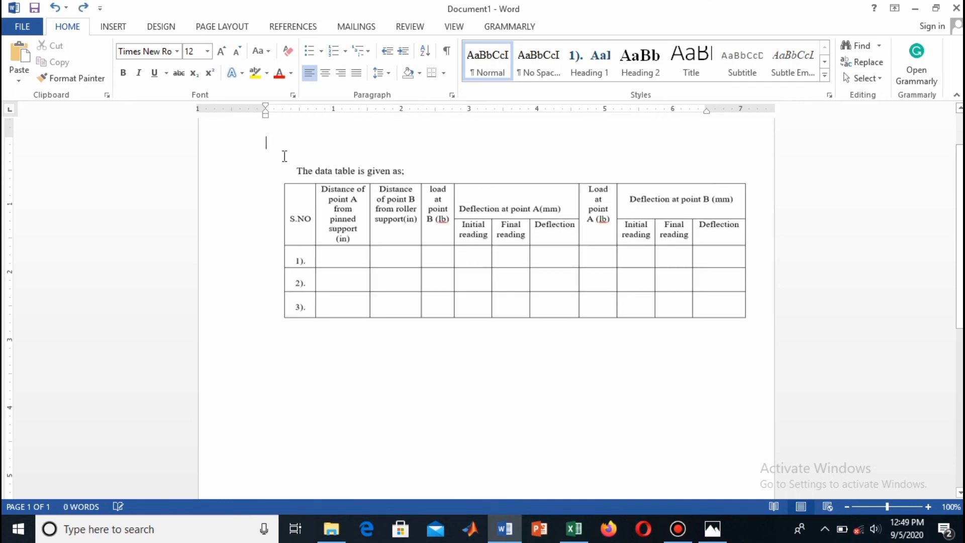
pyautogui.rightClick(267, 141)
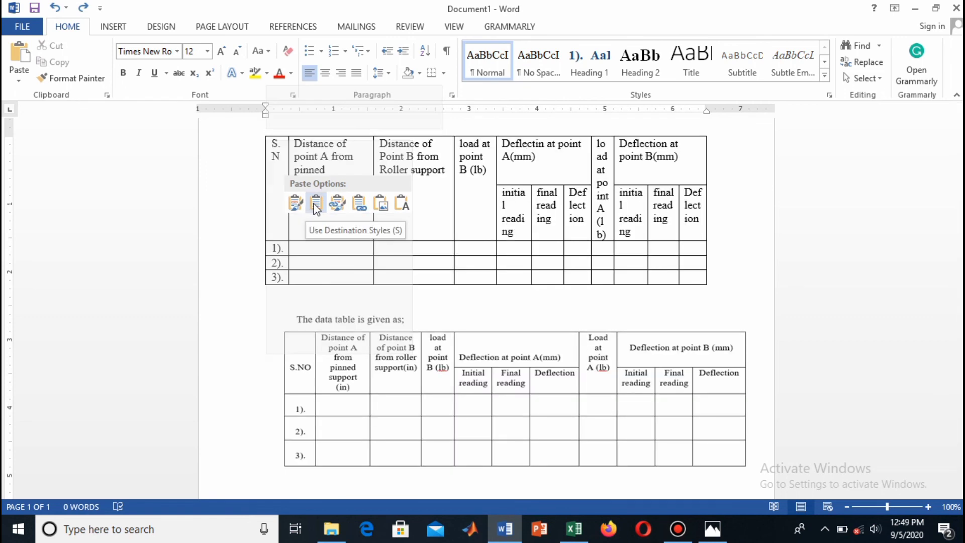
pyautogui.click(315, 206)
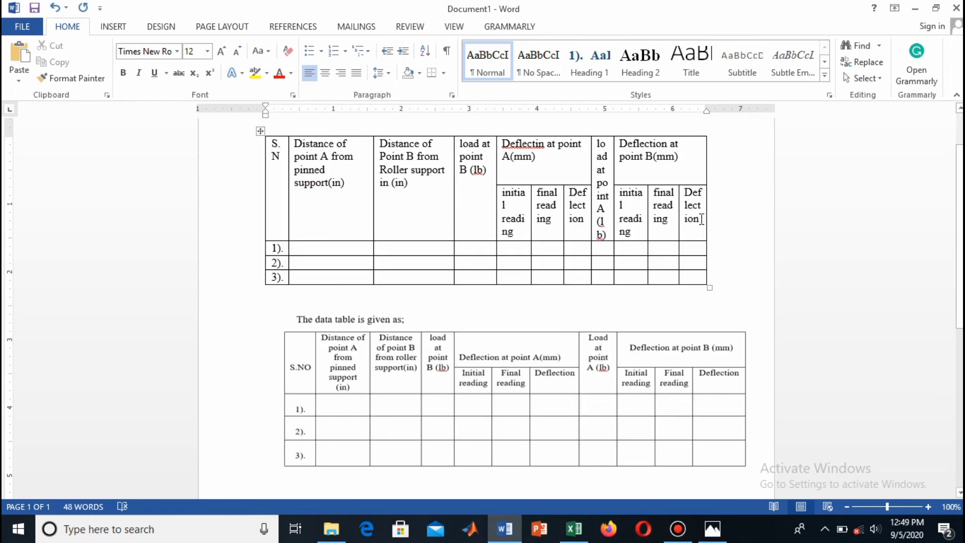
# Step: Autofit the pasted table's columns to their contents and move the table left so it fits within the page
pyautogui.doubleClick(707, 216)
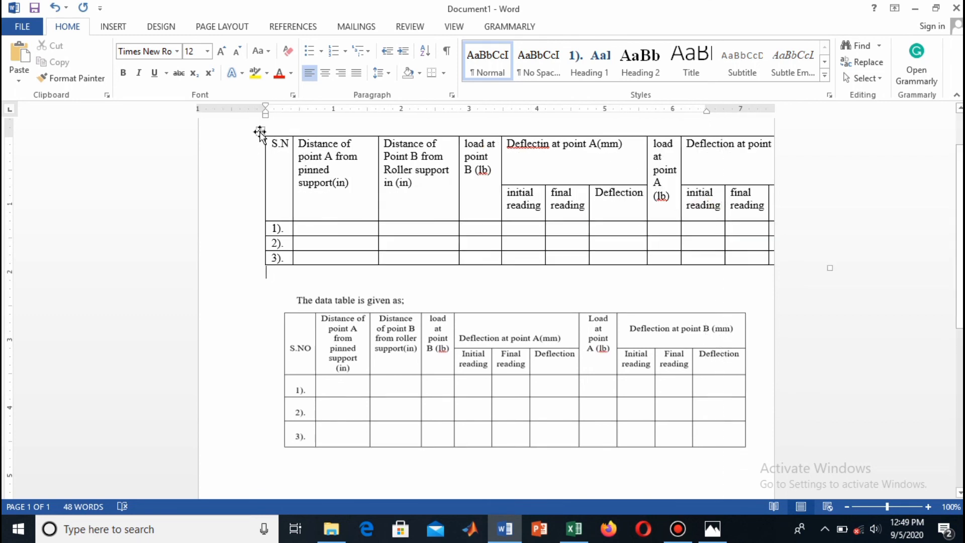
pyautogui.moveTo(260, 132); pyautogui.dragTo(237, 133)
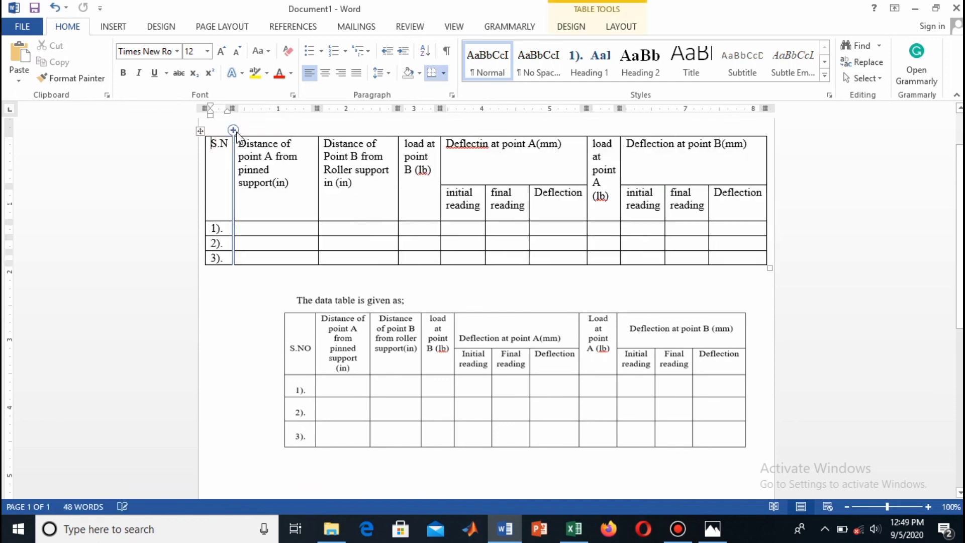
pyautogui.click(472, 380)
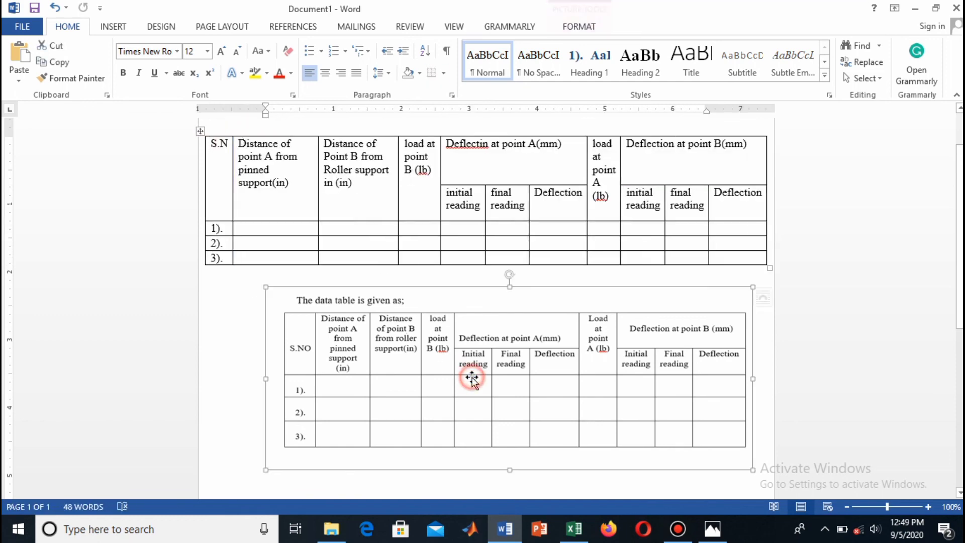